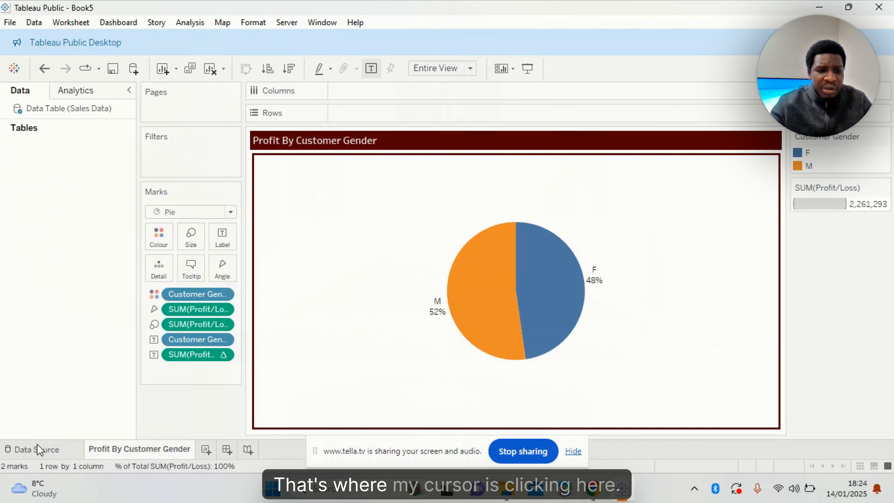
pyautogui.click(35, 450)
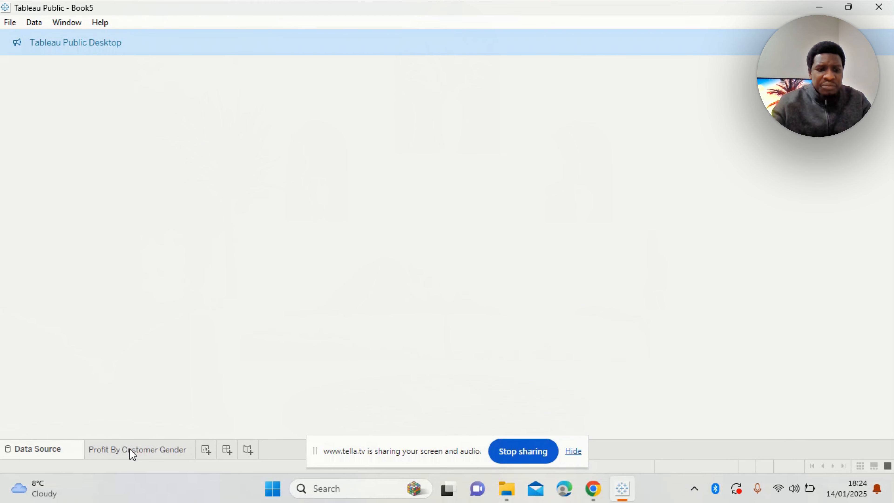
pyautogui.moveTo(133, 454)
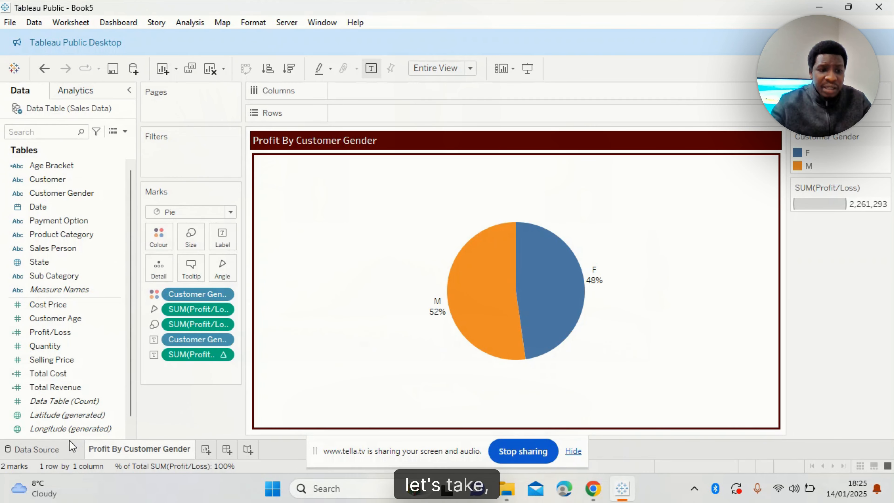
pyautogui.click(44, 449)
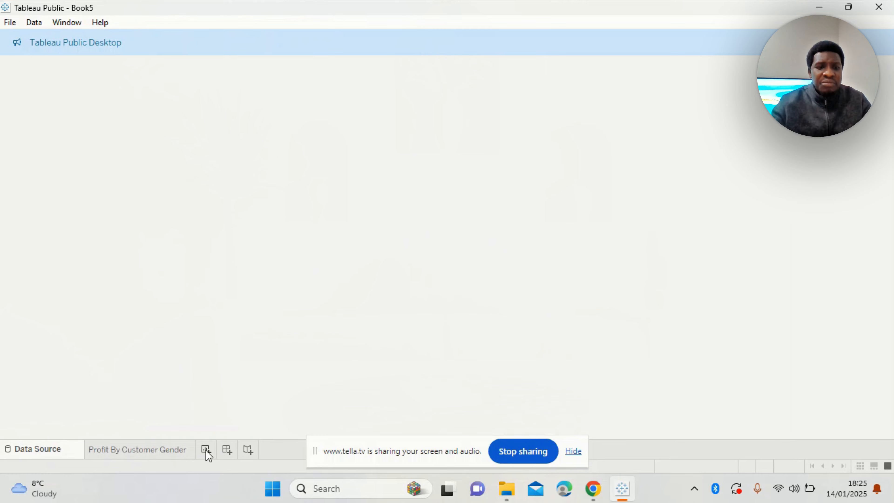
pyautogui.click(148, 452)
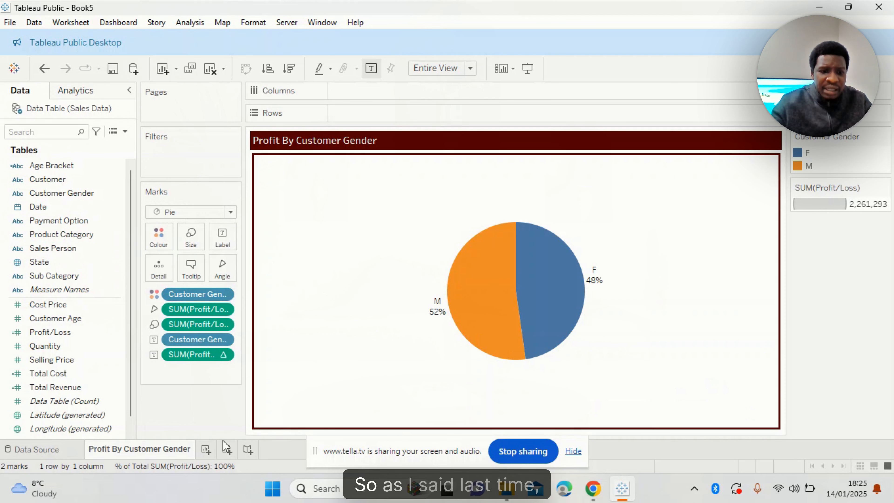
# Step: Duplicate the Profit By Customer Gender sheet and rename the copy Profit By Payment Options
pyautogui.rightClick(144, 450)
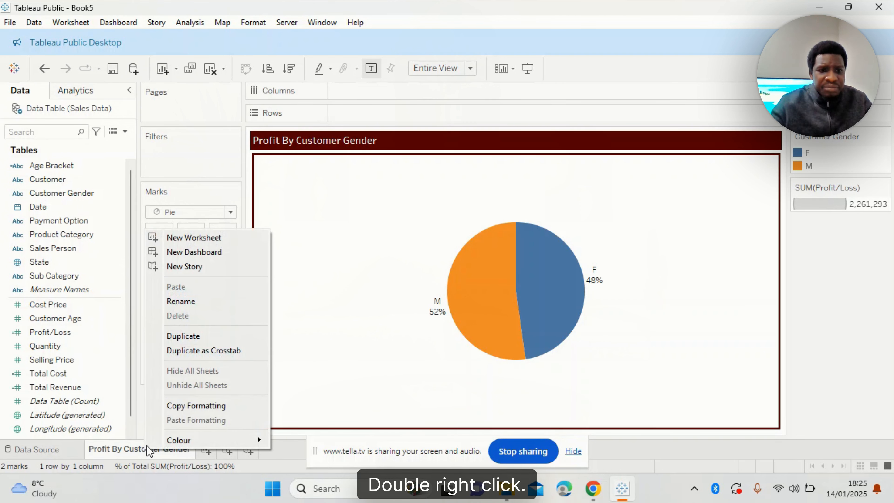
pyautogui.click(192, 339)
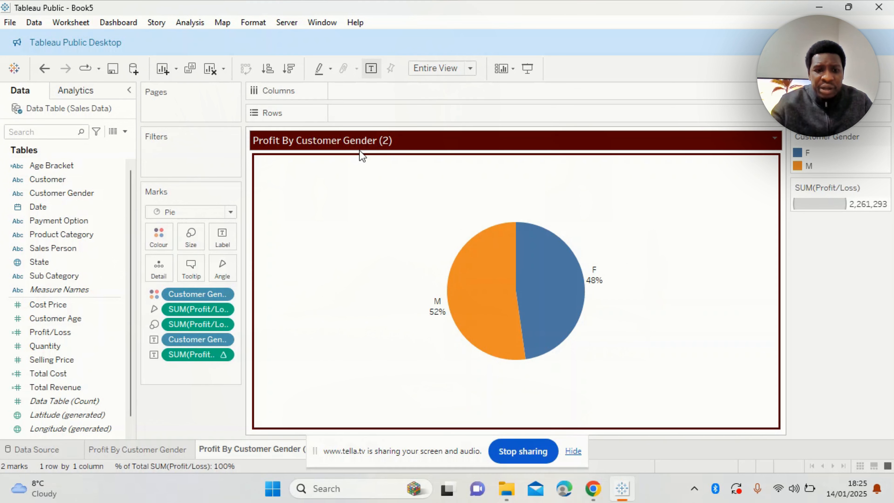
pyautogui.doubleClick(252, 449)
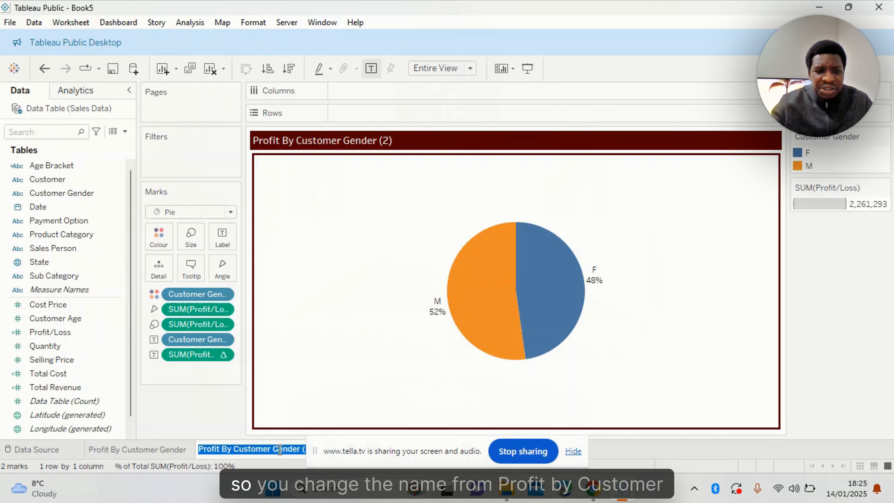
pyautogui.click(309, 449)
pyautogui.click(295, 450)
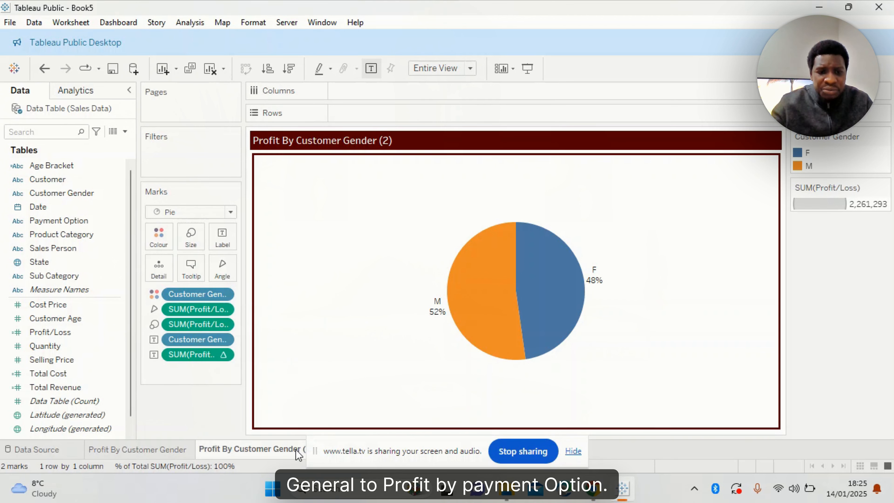
pyautogui.doubleClick(295, 450)
pyautogui.click(297, 450)
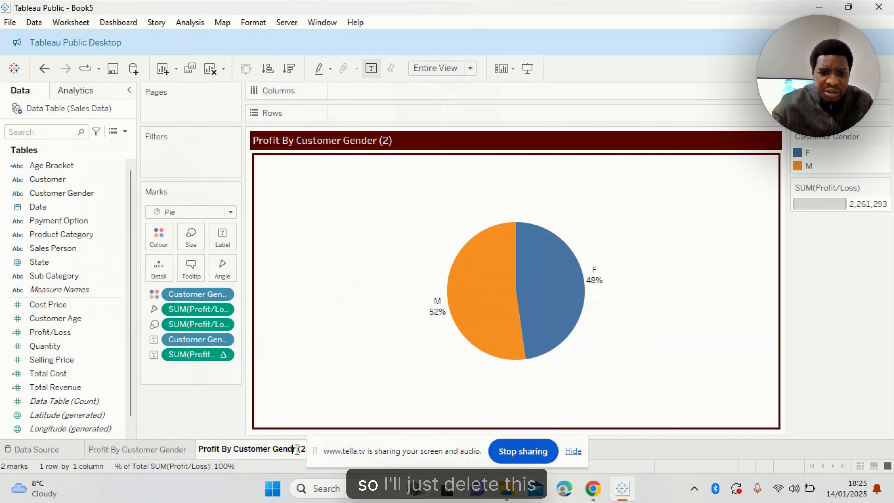
pyautogui.press('BackSpace')
pyautogui.press('BackSpace')
pyautogui.press('BackSpace')
pyautogui.press('BackSpace')
pyautogui.press('Delete')
pyautogui.press('Delete')
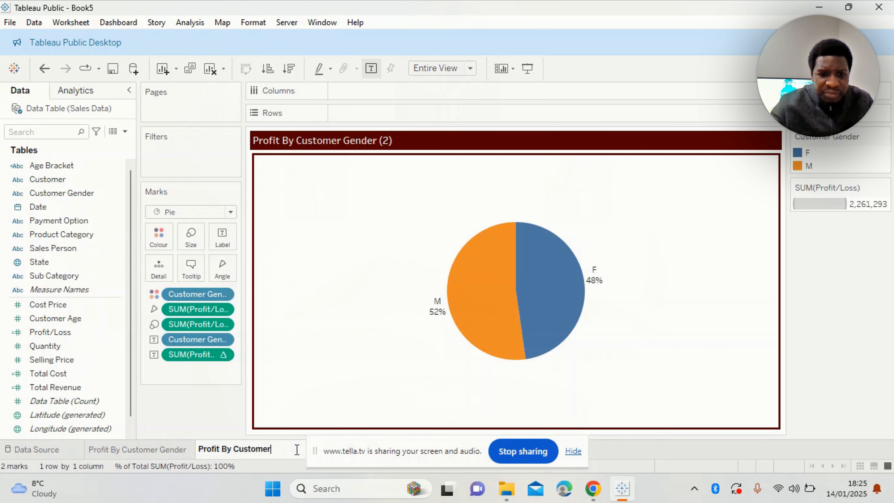
pyautogui.press('BackSpace')
pyautogui.press('BackSpace')
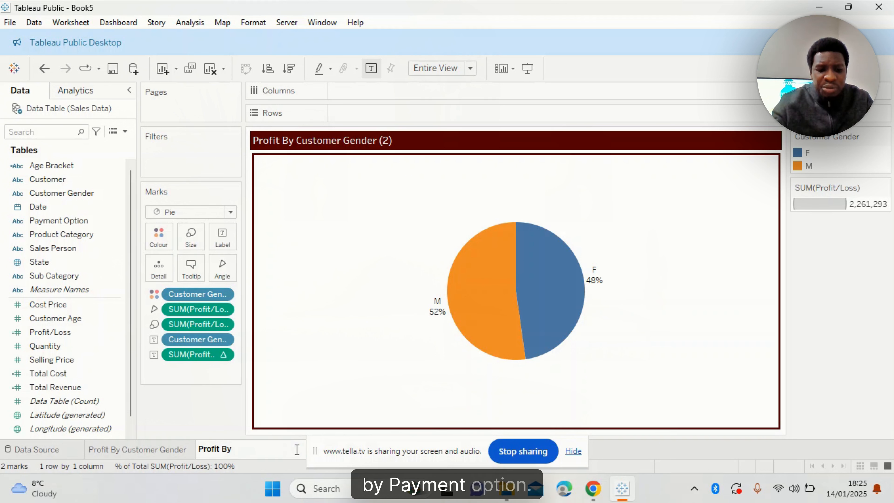
pyautogui.write('Payment')
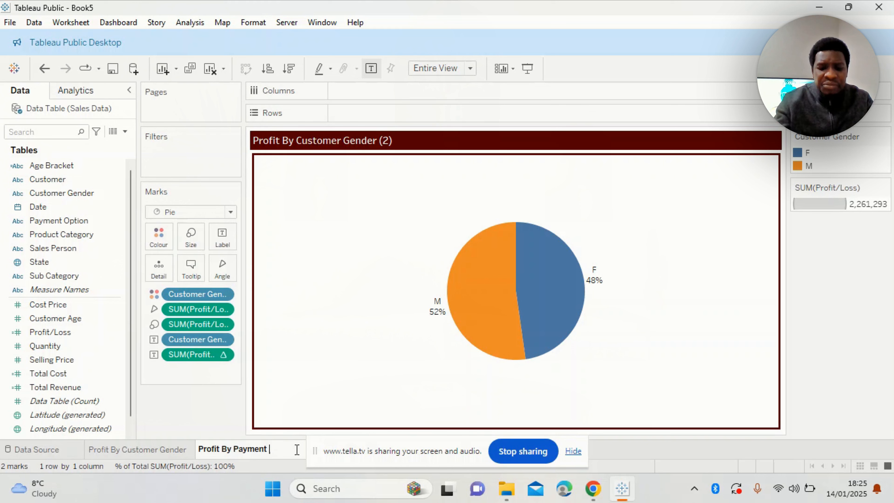
pyautogui.write(' Options')
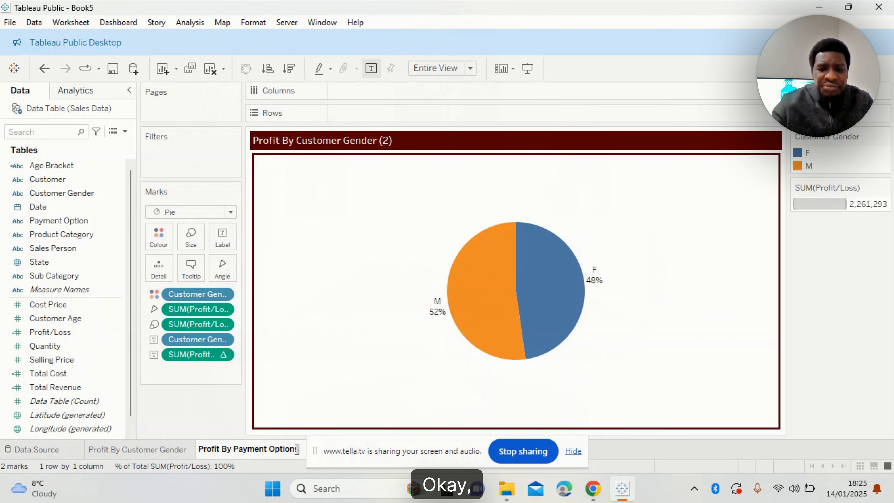
pyautogui.press('Return')
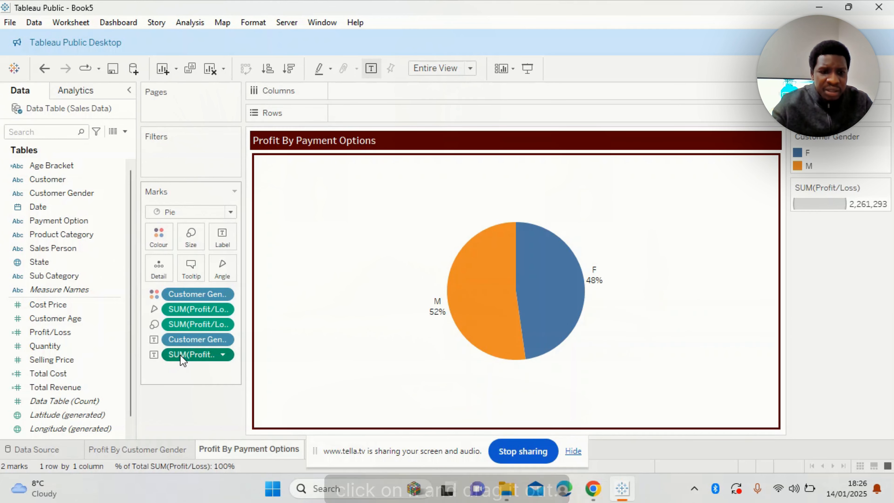
# Step: Remove all the Customer Gender and Profit/Loss fields from the marks of the Profit By Payment Options sheet
pyautogui.moveTo(180, 356); pyautogui.dragTo(188, 417)
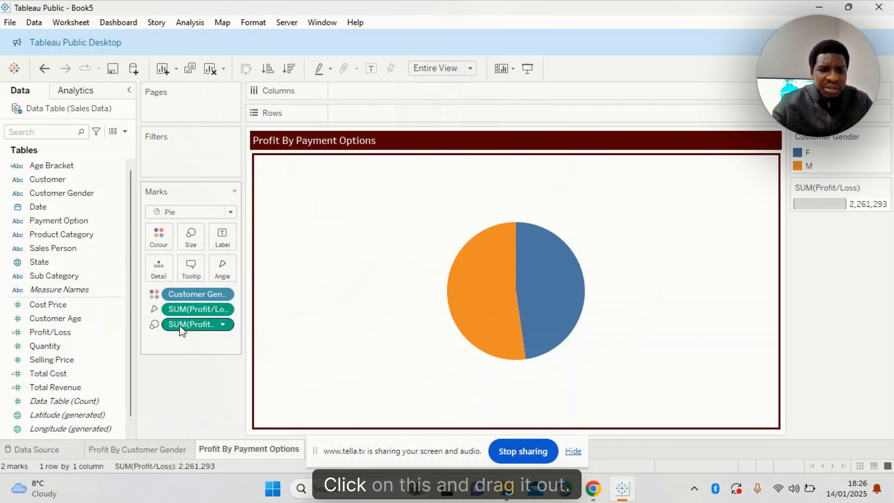
pyautogui.moveTo(179, 328); pyautogui.dragTo(176, 386)
pyautogui.moveTo(182, 312); pyautogui.dragTo(180, 341)
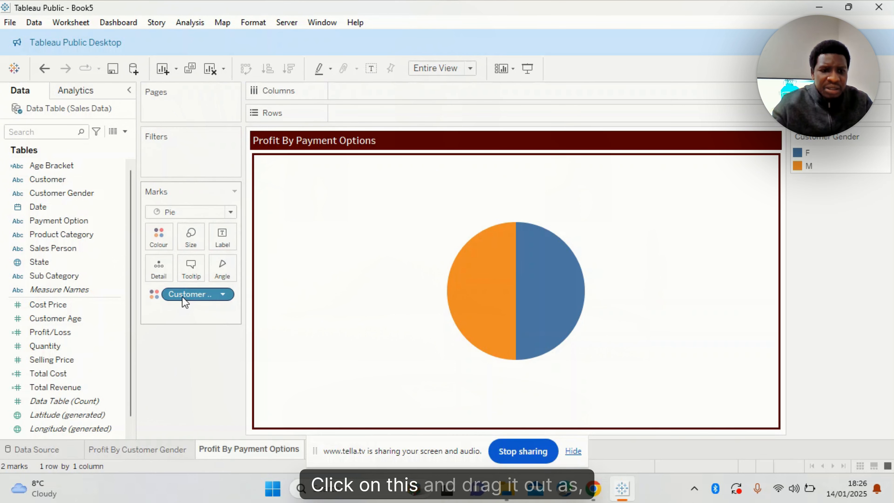
pyautogui.moveTo(183, 296); pyautogui.dragTo(174, 394)
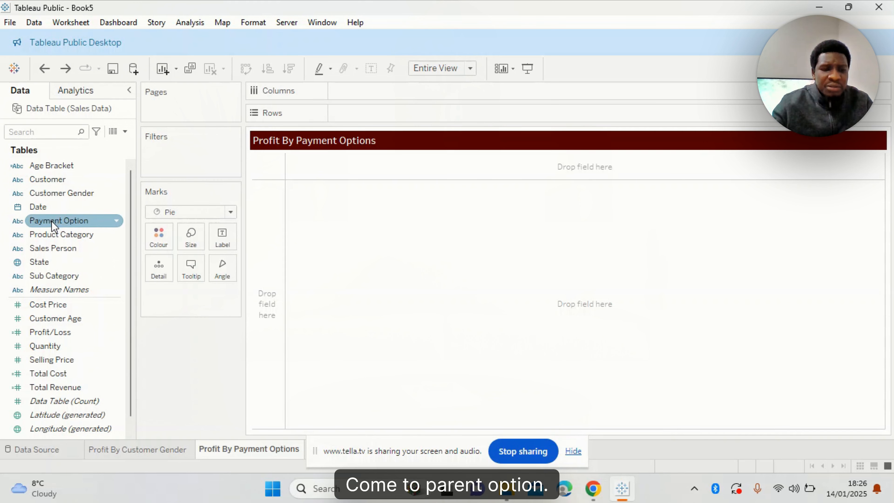
# Step: Place Payment Option and the sum of Profit/Loss on the rows, keeping the fit at Entire View
pyautogui.moveTo(53, 225); pyautogui.dragTo(366, 116)
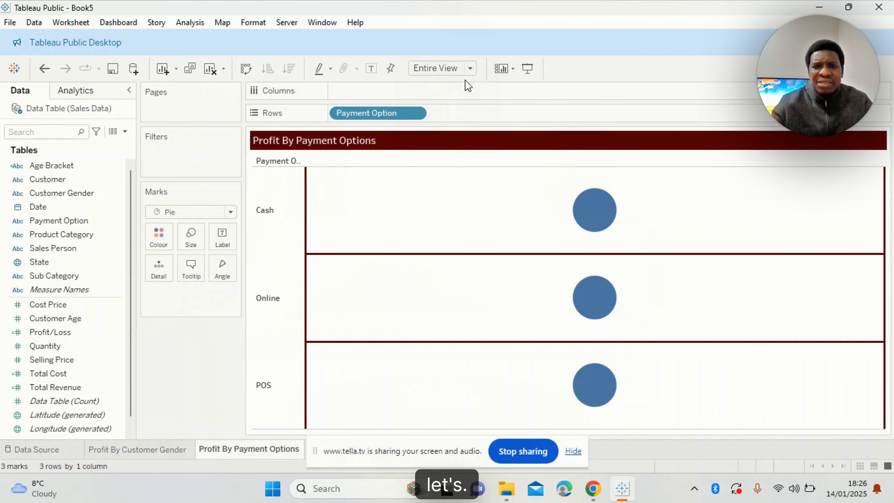
pyautogui.click(469, 70)
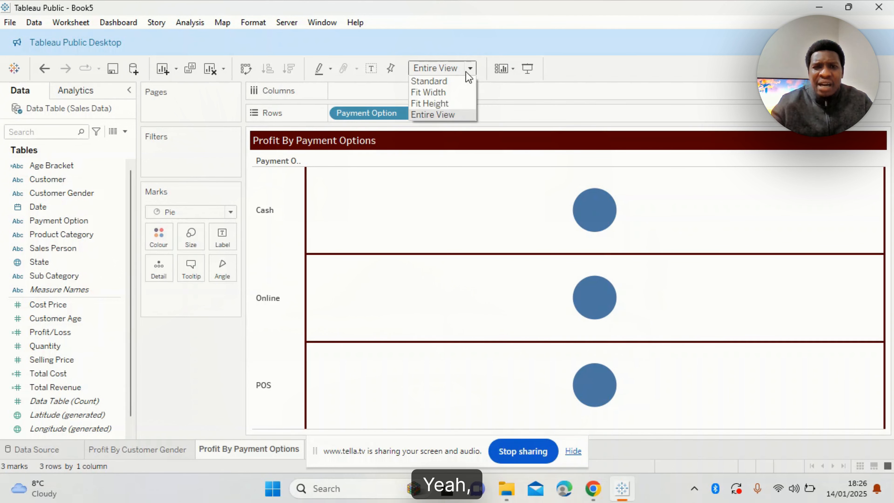
pyautogui.click(435, 115)
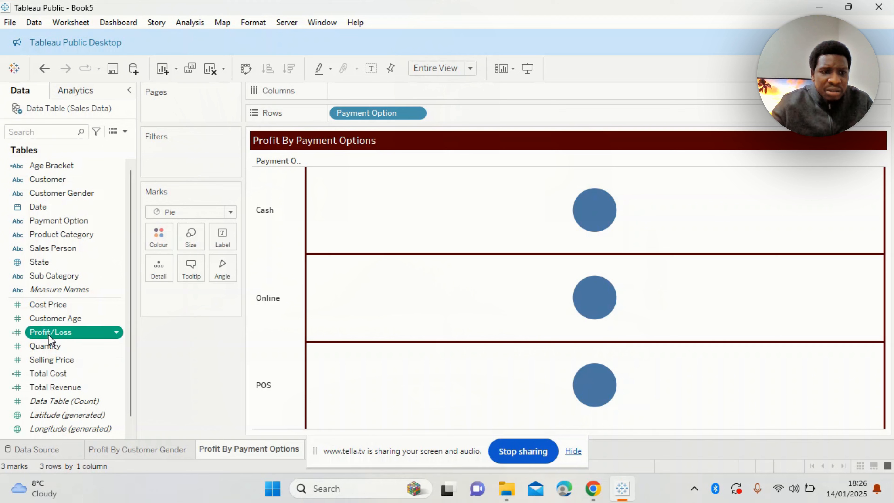
pyautogui.moveTo(49, 335); pyautogui.dragTo(468, 117)
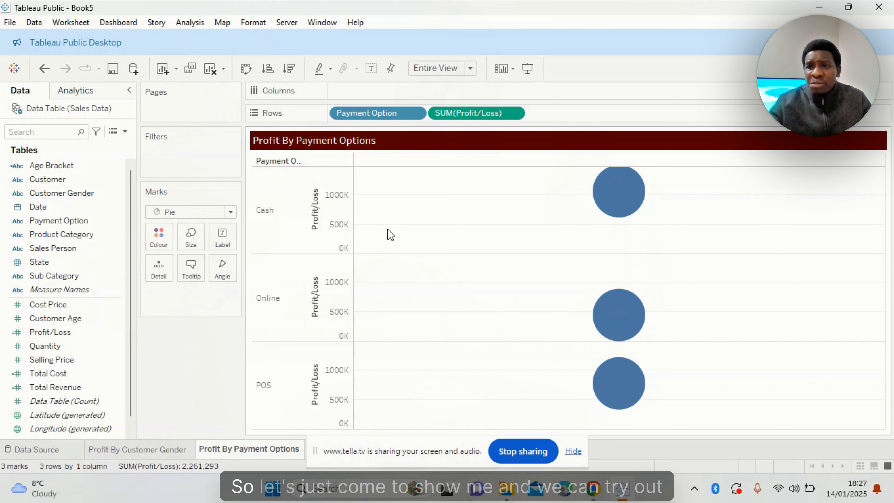
# Step: Convert the payment option view to a single pie chart and set its fit to Entire View
pyautogui.click(865, 68)
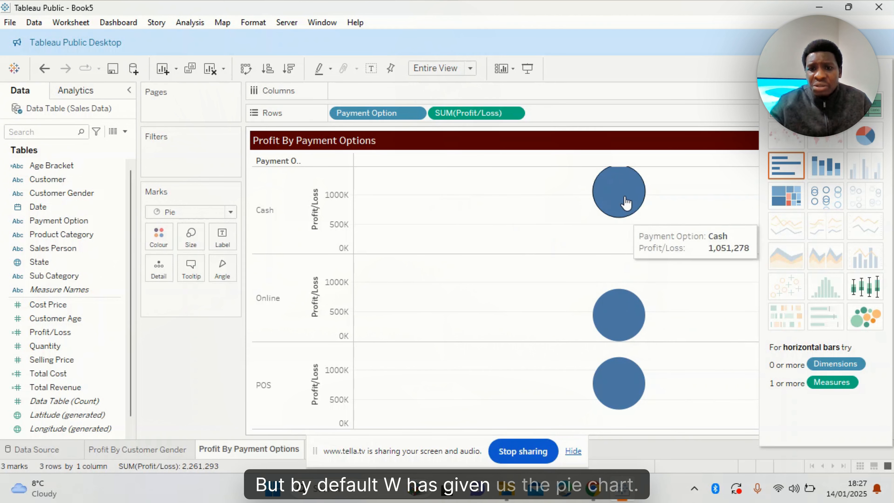
pyautogui.click(864, 141)
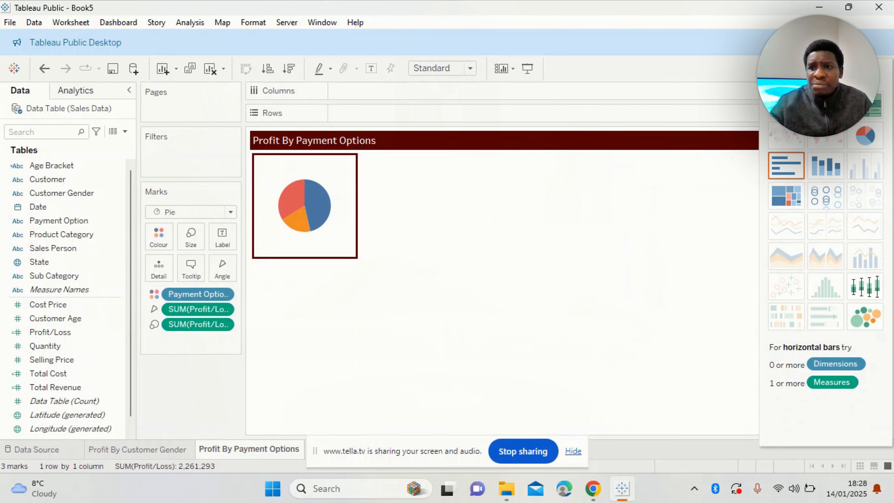
pyautogui.click(865, 68)
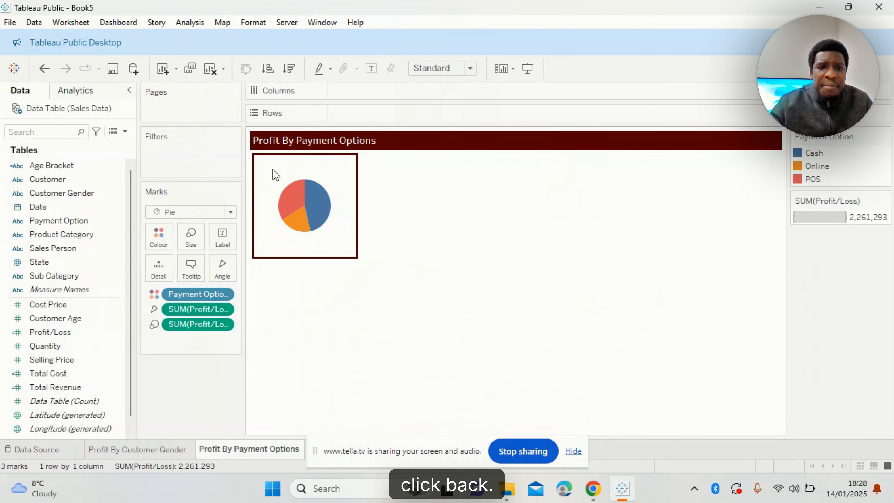
pyautogui.moveTo(328, 224)
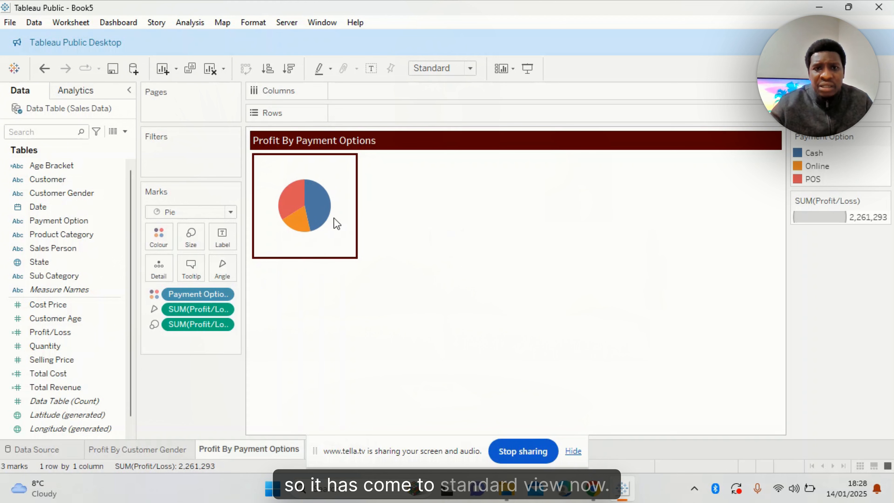
pyautogui.click(471, 67)
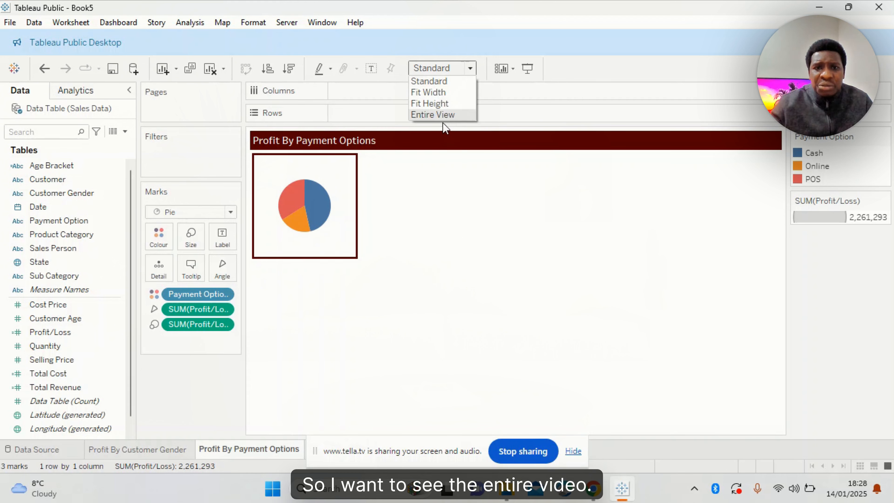
pyautogui.click(439, 116)
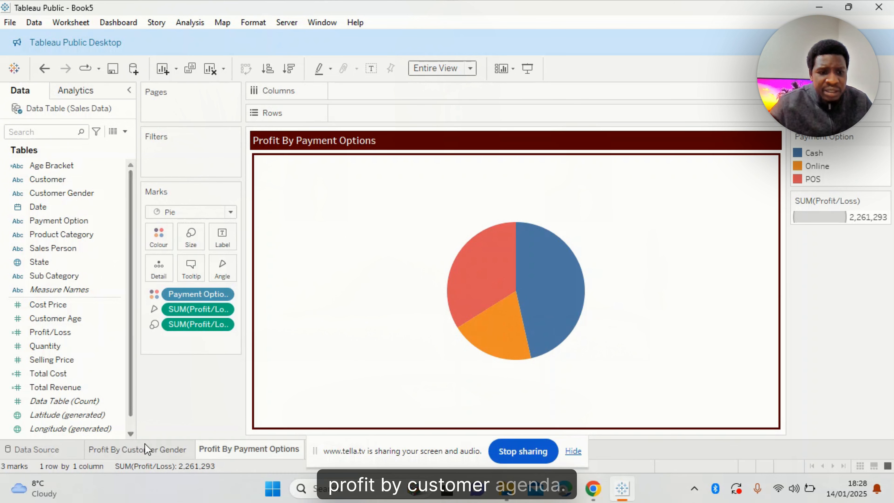
# Step: Compare with the Profit By Customer Gender sheet, try labelling the payment options pie with Profit/Loss, and undo that label
pyautogui.click(148, 450)
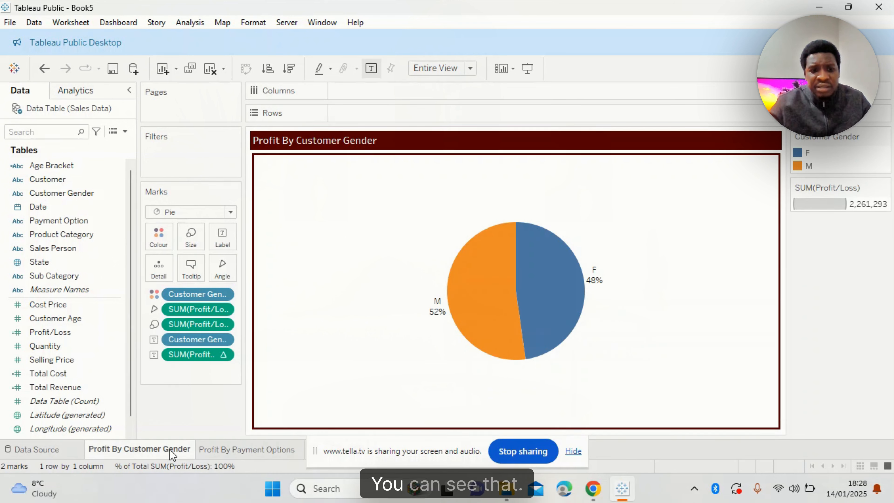
pyautogui.click(271, 452)
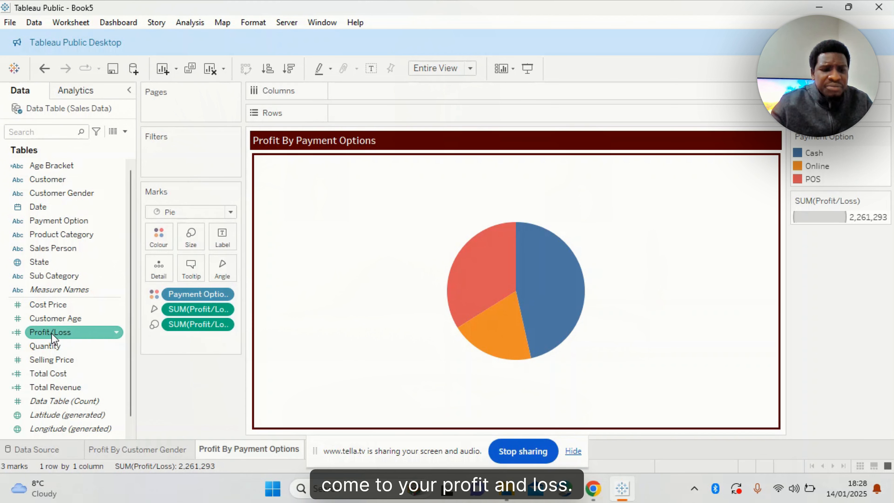
pyautogui.moveTo(52, 333); pyautogui.dragTo(220, 237)
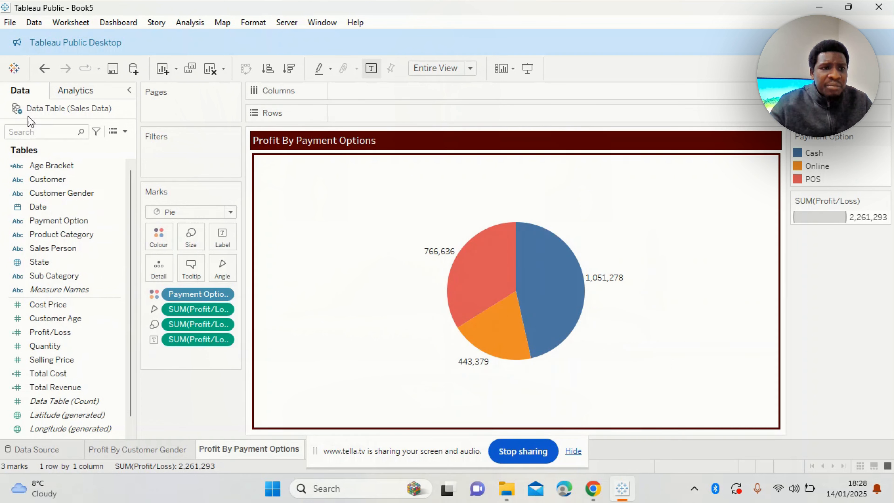
pyautogui.click(44, 69)
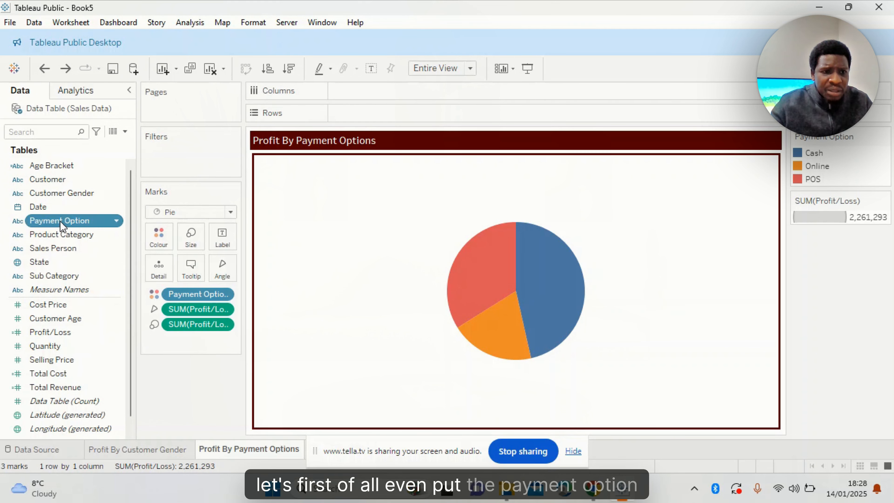
# Step: Label the pie slices with Payment Option and inspect the profit details of individual slices
pyautogui.moveTo(72, 225); pyautogui.dragTo(219, 236)
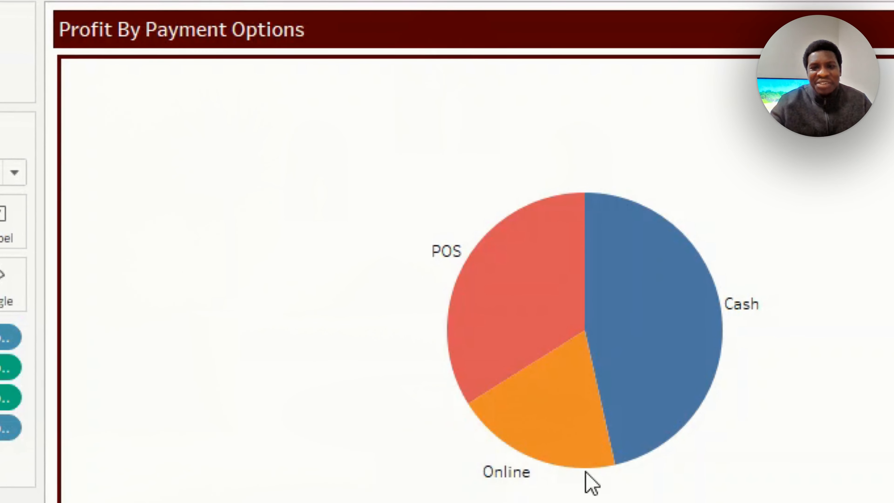
pyautogui.moveTo(564, 255)
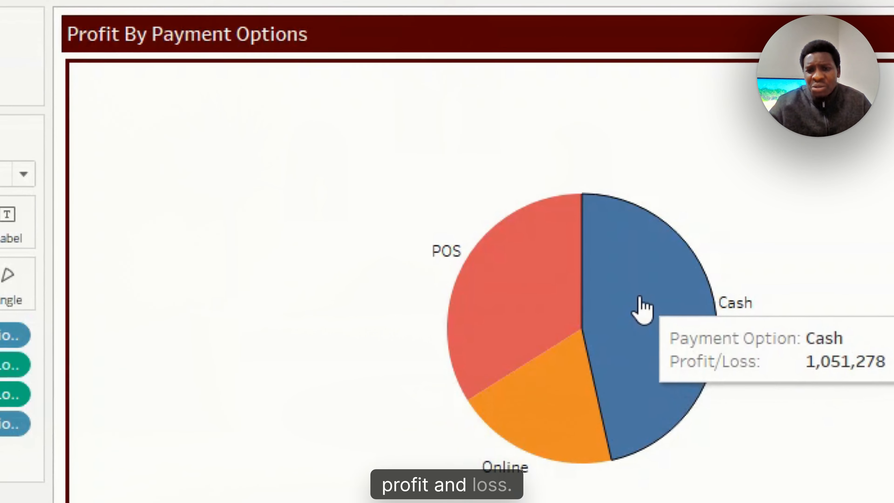
pyautogui.moveTo(565, 256)
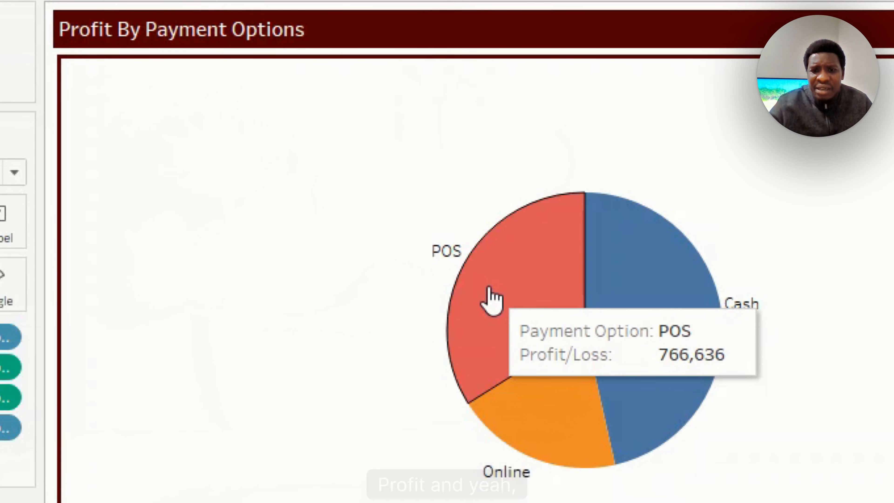
pyautogui.moveTo(555, 410)
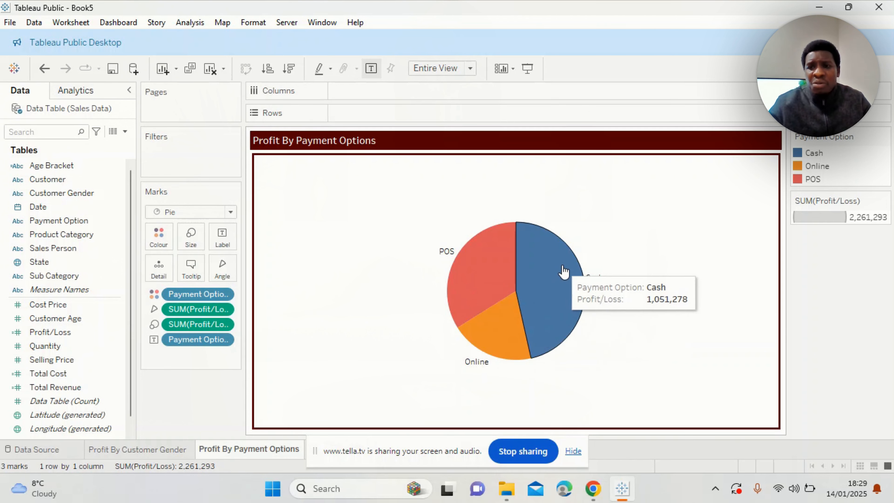
# Step: Add Profit/Loss to the pie slice labels and show it as Percentage of Total through a quick table calculation
pyautogui.click(47, 332)
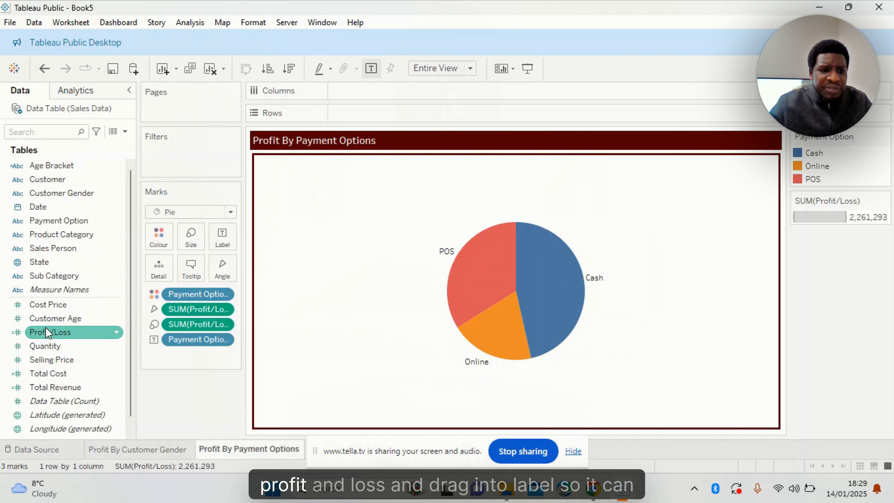
pyautogui.moveTo(51, 335); pyautogui.dragTo(221, 235)
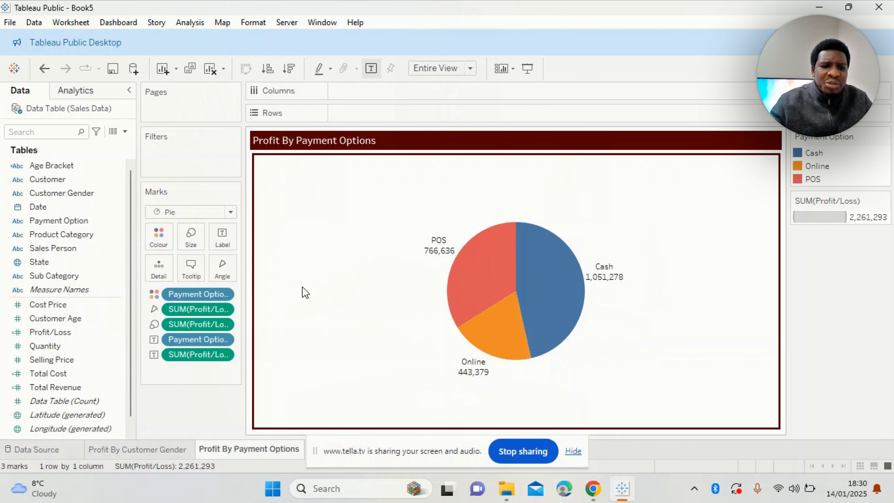
pyautogui.rightClick(194, 356)
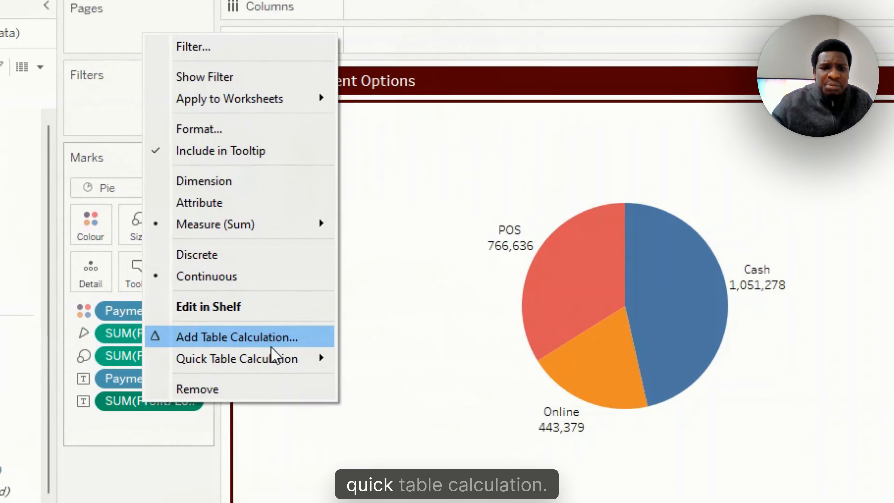
pyautogui.moveTo(295, 327)
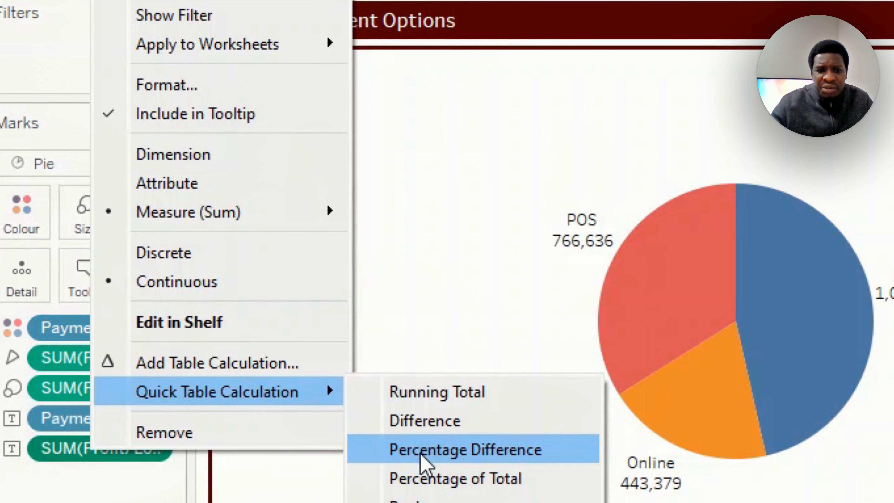
pyautogui.click(442, 486)
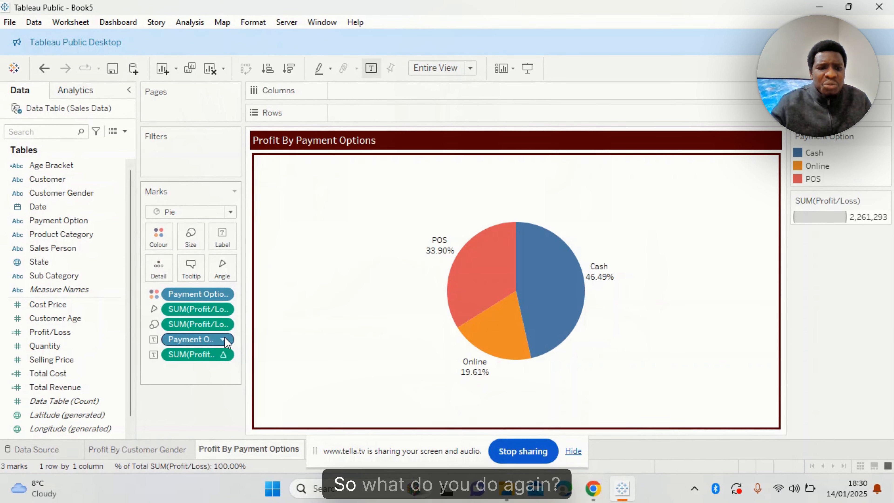
# Step: Format the default numbers of the Profit/Loss percent-of-total label as Percentage with 0 decimal places
pyautogui.rightClick(189, 356)
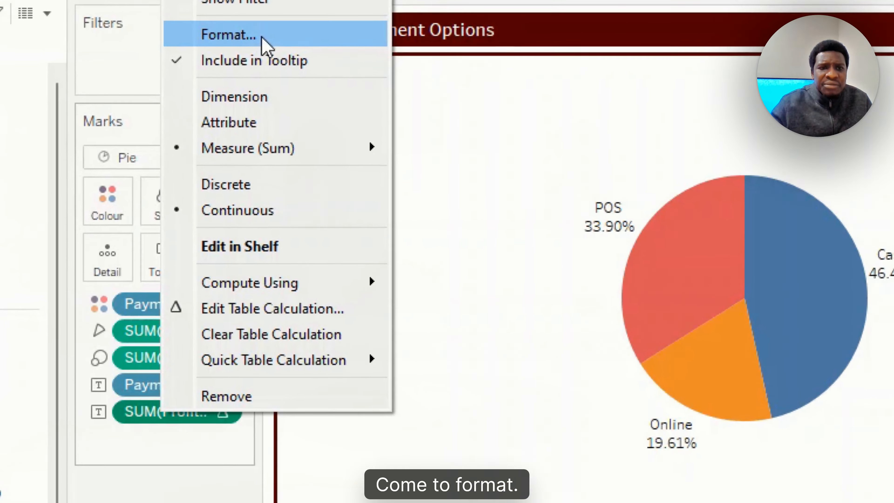
pyautogui.click(243, 145)
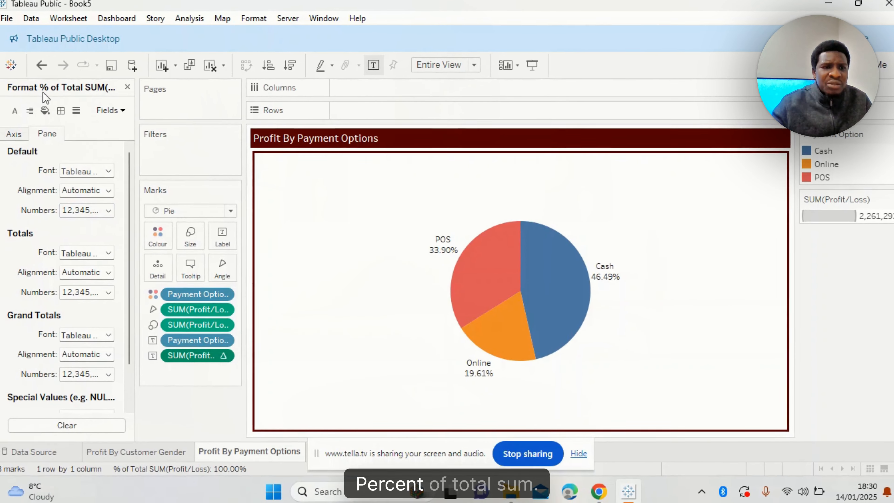
pyautogui.click(106, 213)
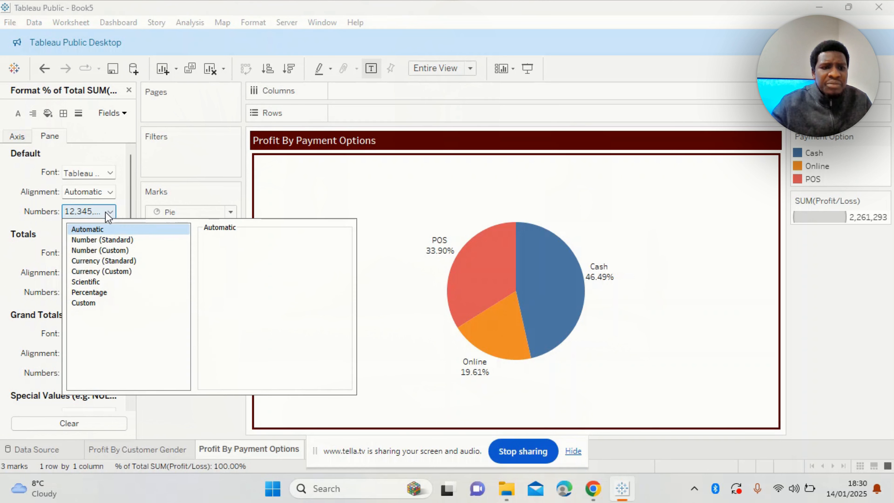
pyautogui.click(100, 295)
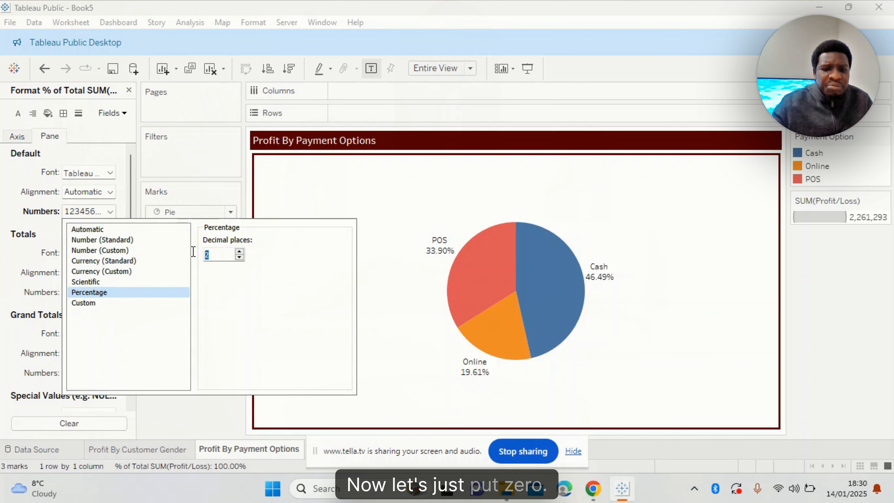
pyautogui.write('0')
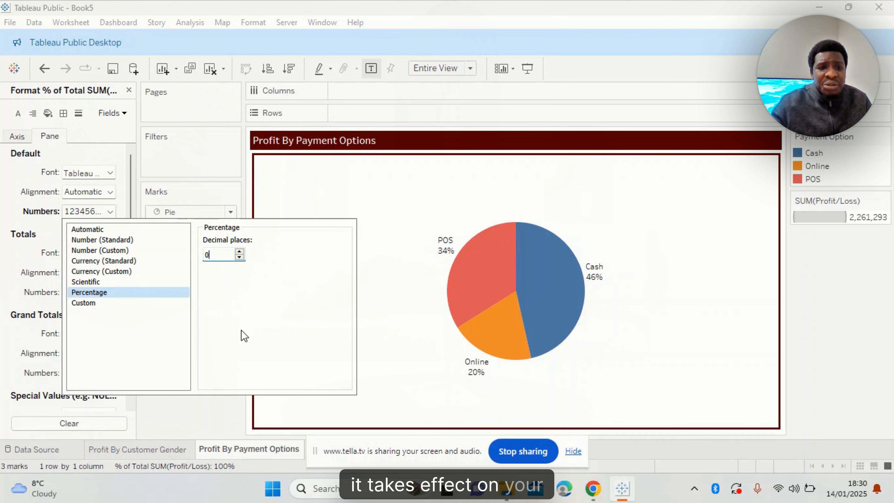
pyautogui.click(225, 407)
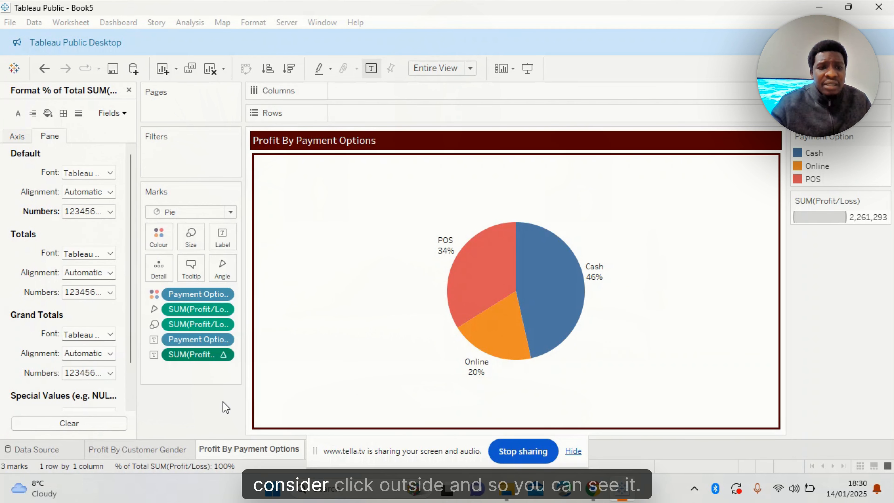
pyautogui.moveTo(472, 260)
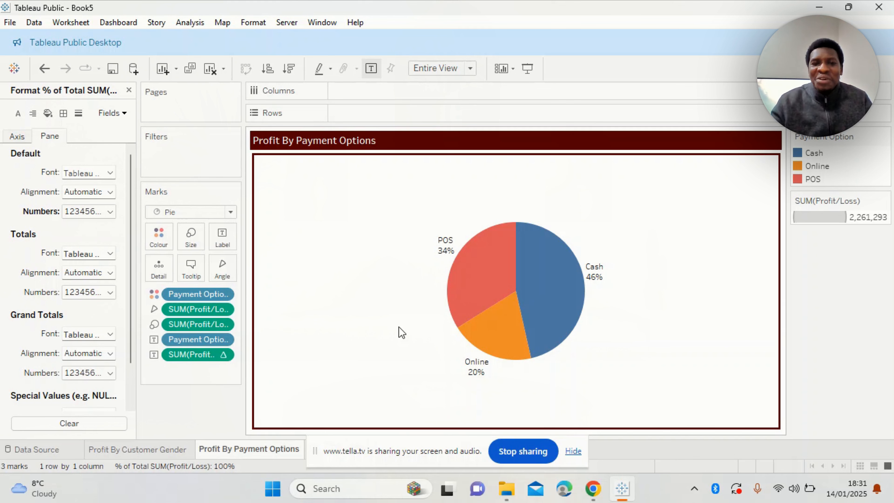
pyautogui.moveTo(556, 264)
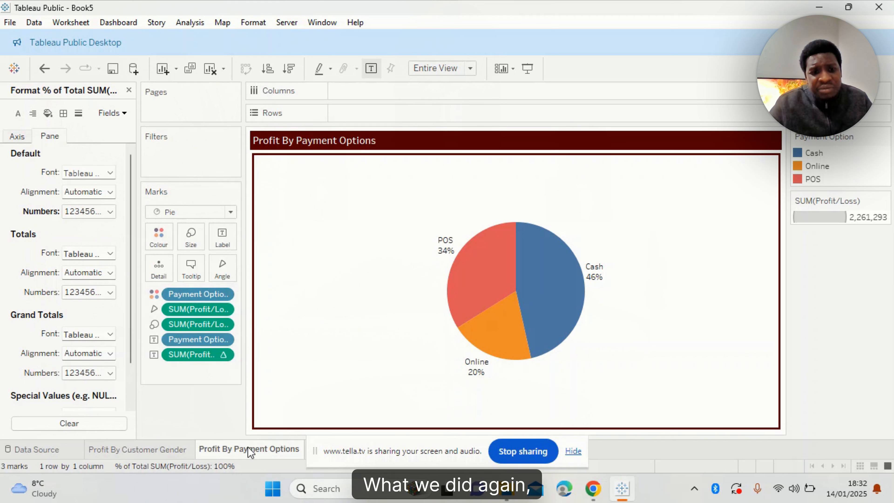
# Step: Duplicate the Profit By Payment Options sheet and hide the screen-sharing bar covering the sheet names
pyautogui.moveTo(249, 450)
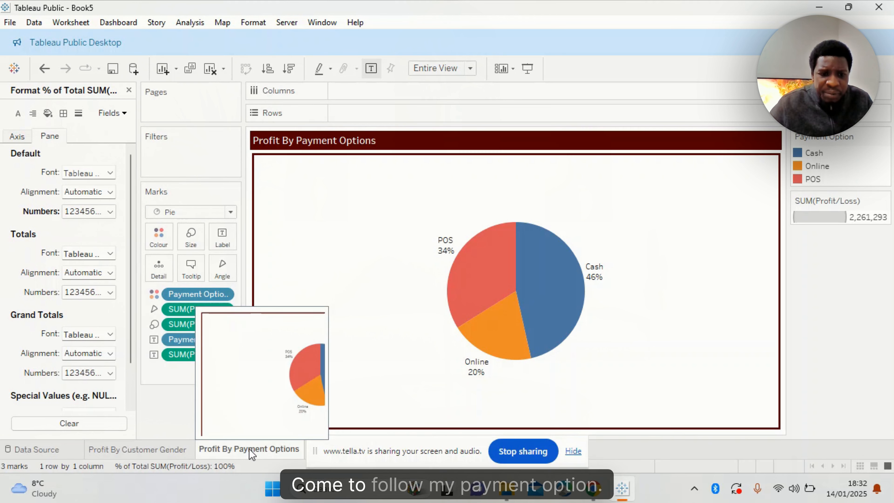
pyautogui.rightClick(259, 450)
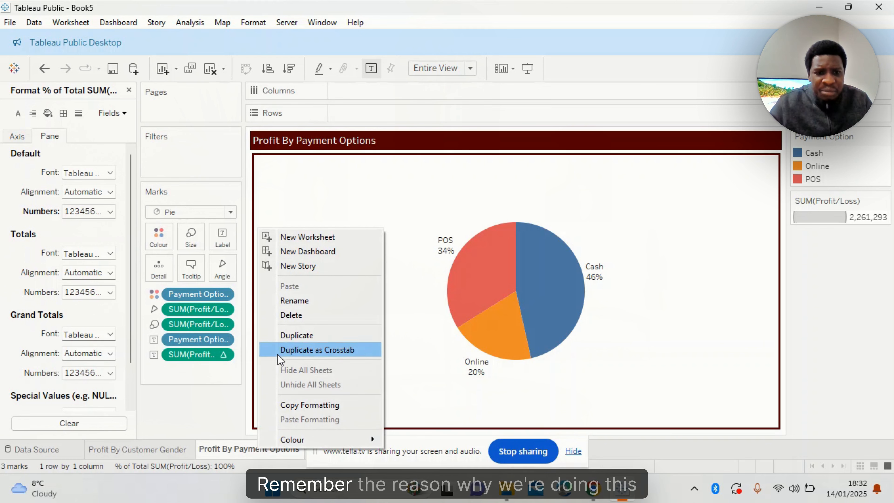
pyautogui.click(302, 336)
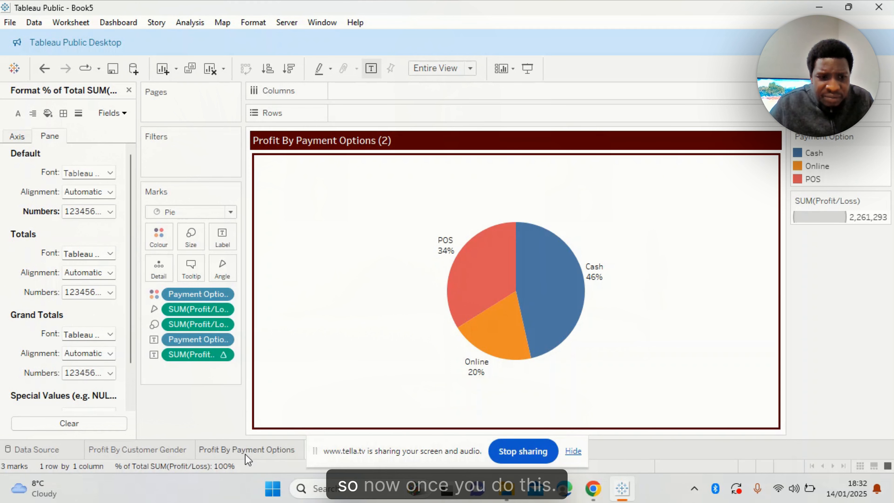
pyautogui.click(573, 452)
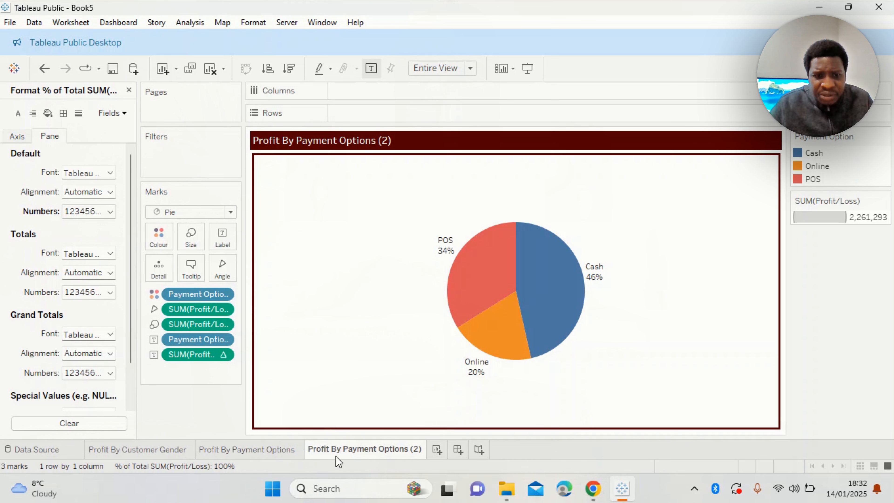
pyautogui.moveTo(374, 452)
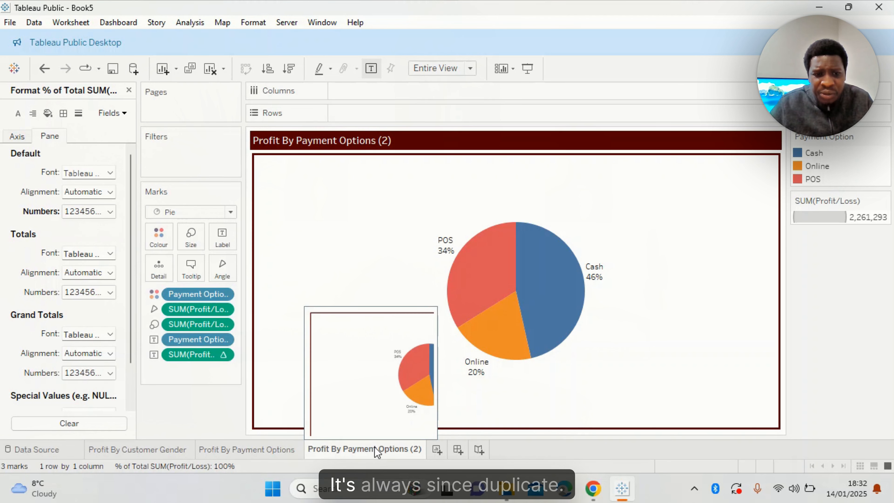
pyautogui.moveTo(292, 453)
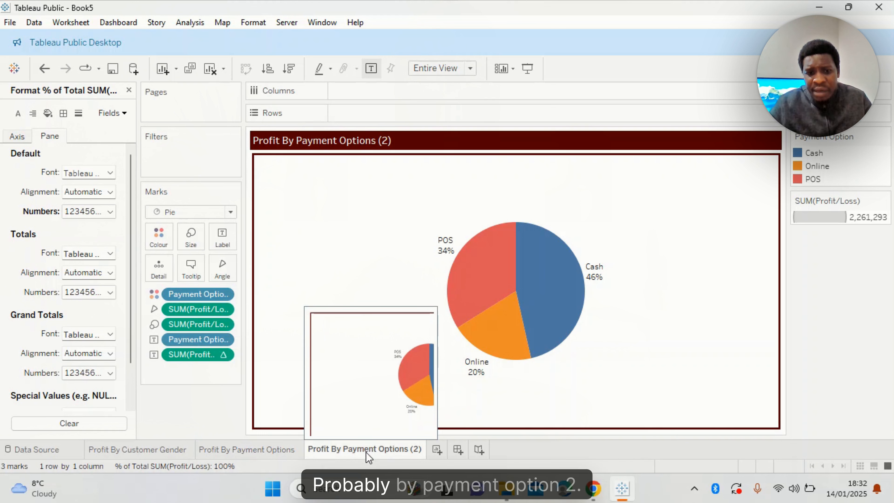
# Step: Rename the duplicated payment options sheet as "Profit By Age group"
pyautogui.doubleClick(410, 451)
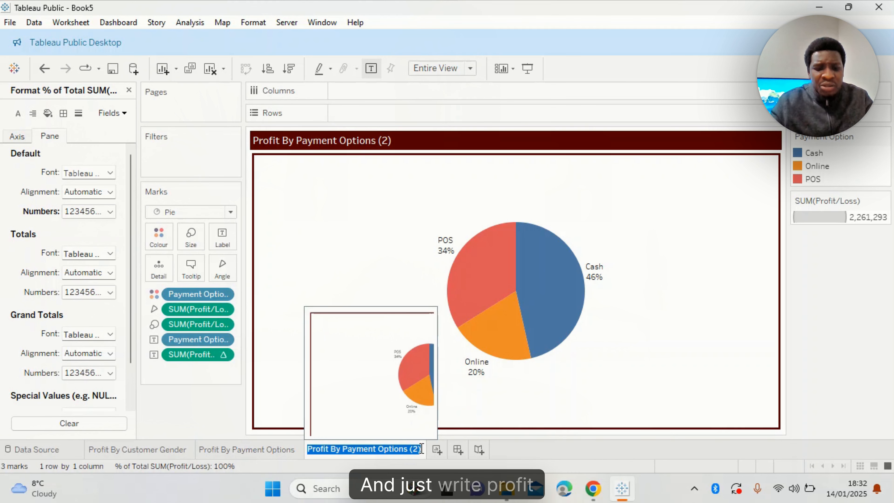
pyautogui.write('Profit By Age')
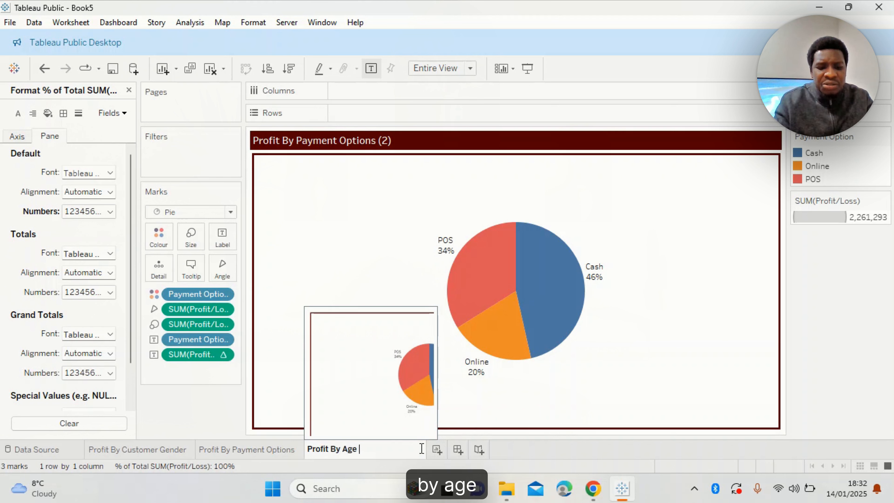
pyautogui.write(' gorup')
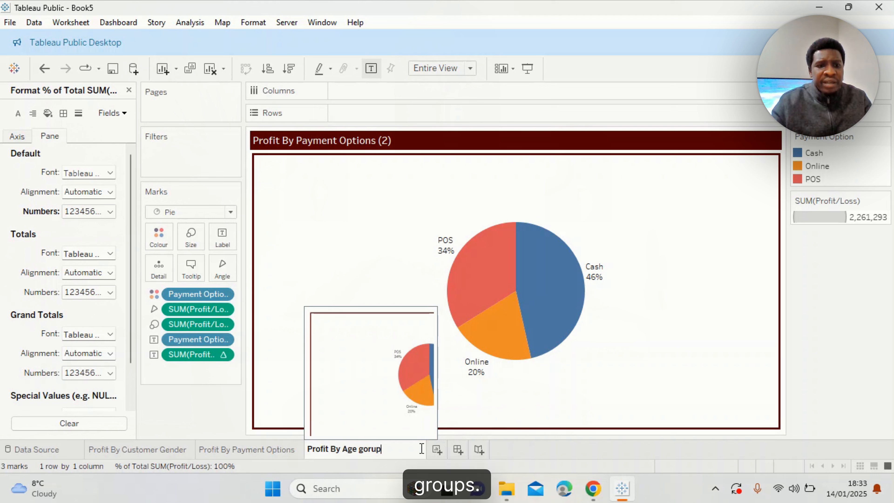
pyautogui.press('BackSpace')
pyautogui.press('BackSpace')
pyautogui.press('BackSpace')
pyautogui.press('BackSpace')
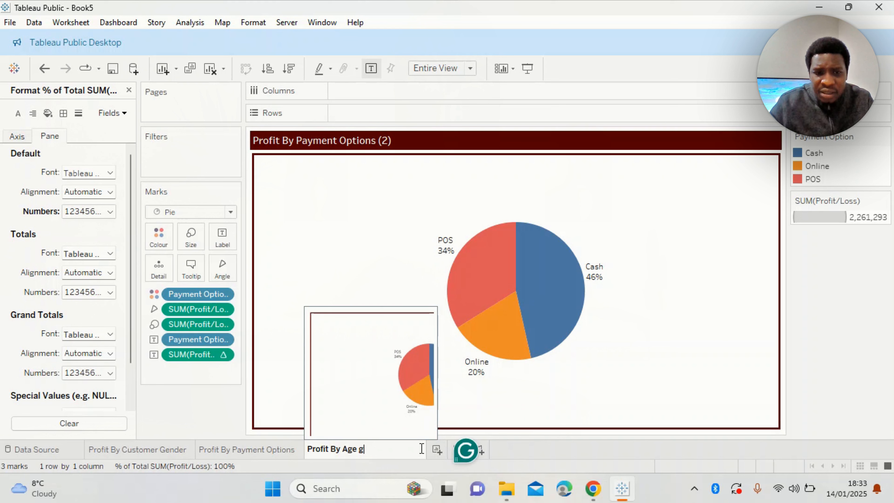
pyautogui.write('roup')
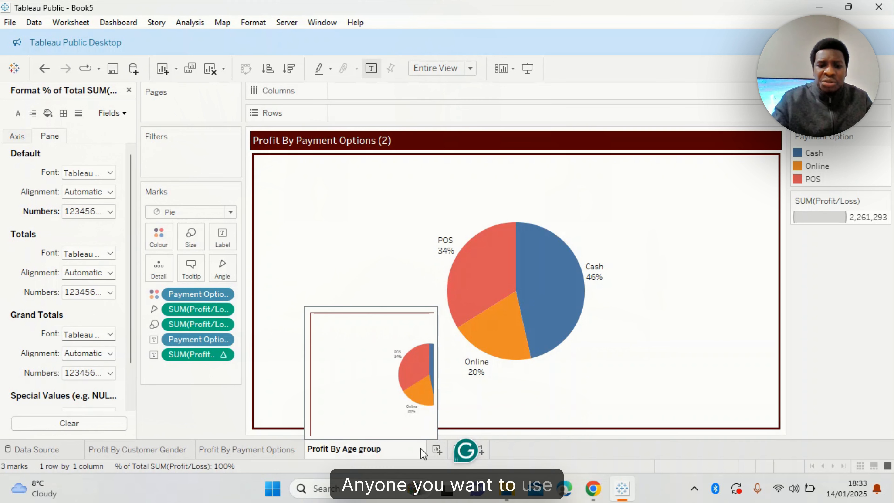
pyautogui.press('Return')
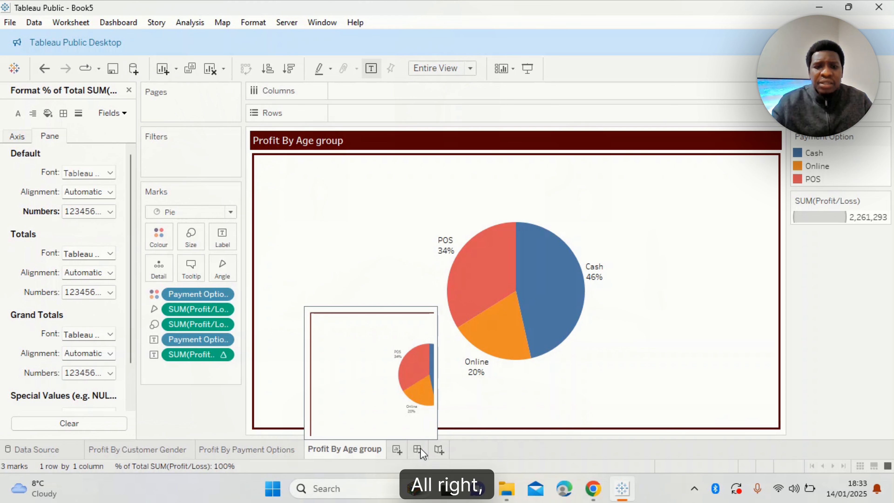
# Step: Close the number formatting settings and change the sheet name to "Profit By Age Bracket"
pyautogui.click(129, 90)
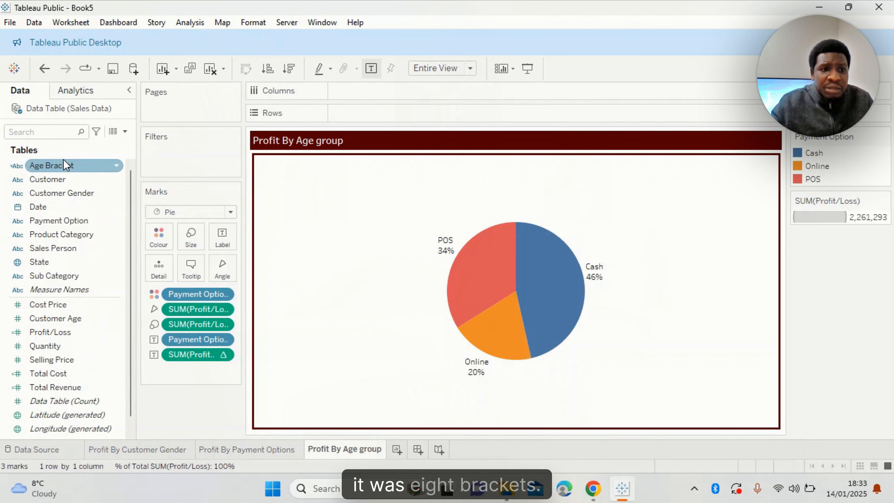
pyautogui.doubleClick(360, 448)
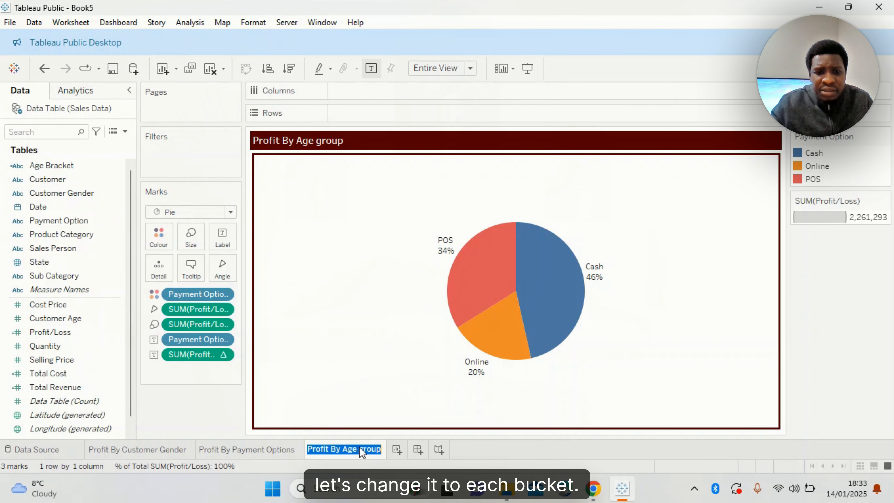
pyautogui.click(373, 449)
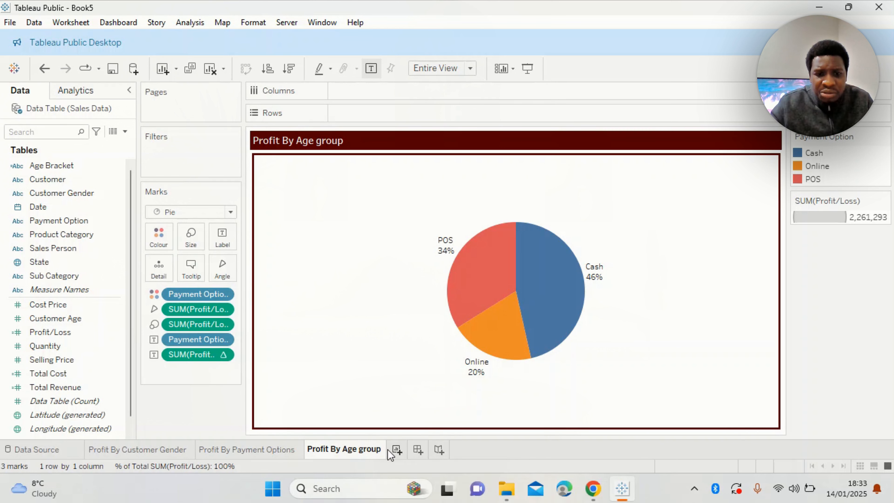
pyautogui.press('BackSpace')
pyautogui.press('BackSpace')
pyautogui.press('BackSpace')
pyautogui.press('BackSpace')
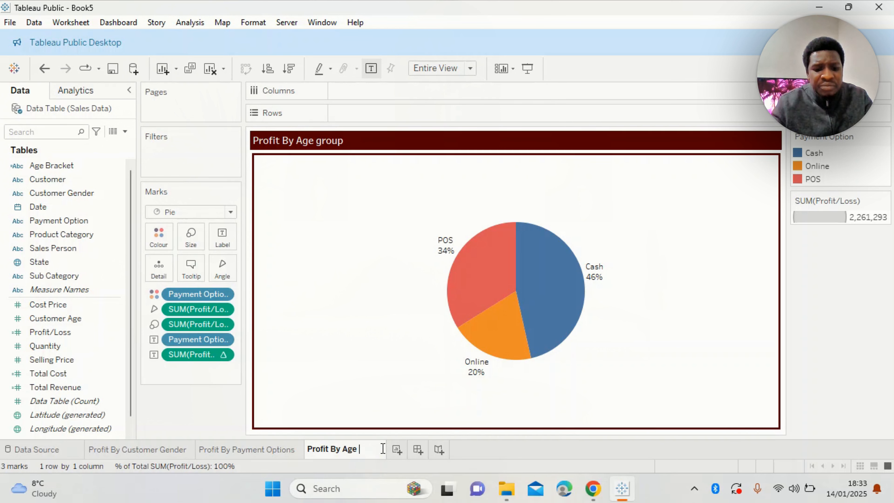
pyautogui.write('Bracket')
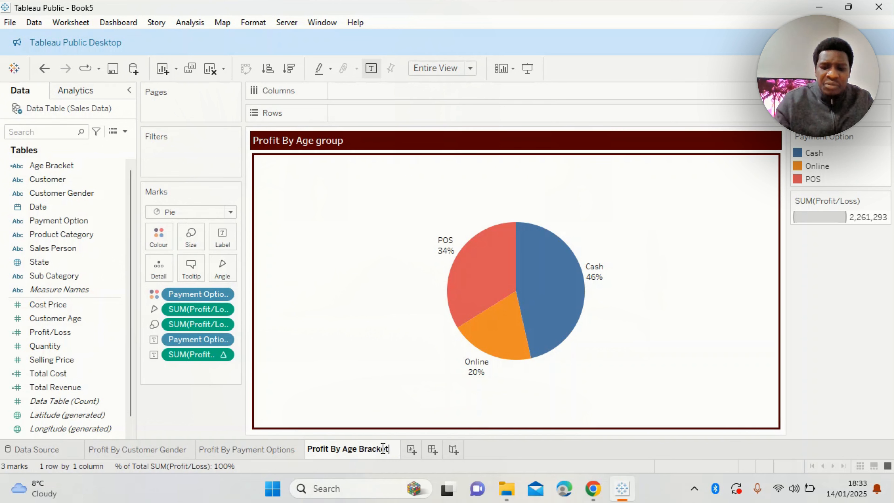
pyautogui.press('Return')
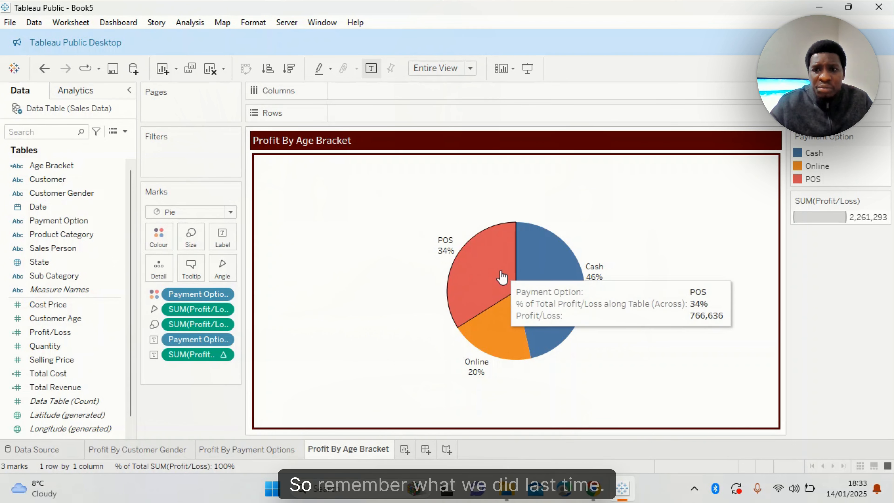
# Step: Remove all Payment Option and Profit/Loss fields from the marks of the Profit By Age Bracket sheet
pyautogui.moveTo(197, 356); pyautogui.dragTo(183, 410)
pyautogui.moveTo(191, 345); pyautogui.dragTo(184, 378)
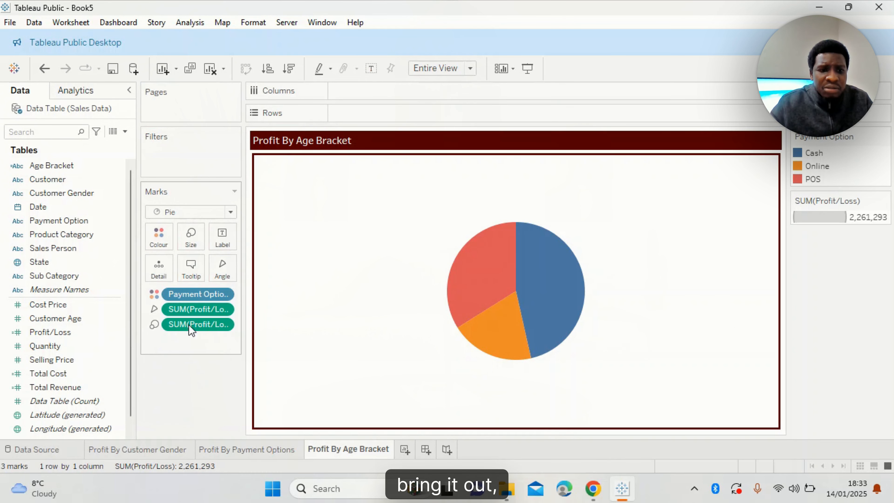
pyautogui.moveTo(190, 324); pyautogui.dragTo(172, 403)
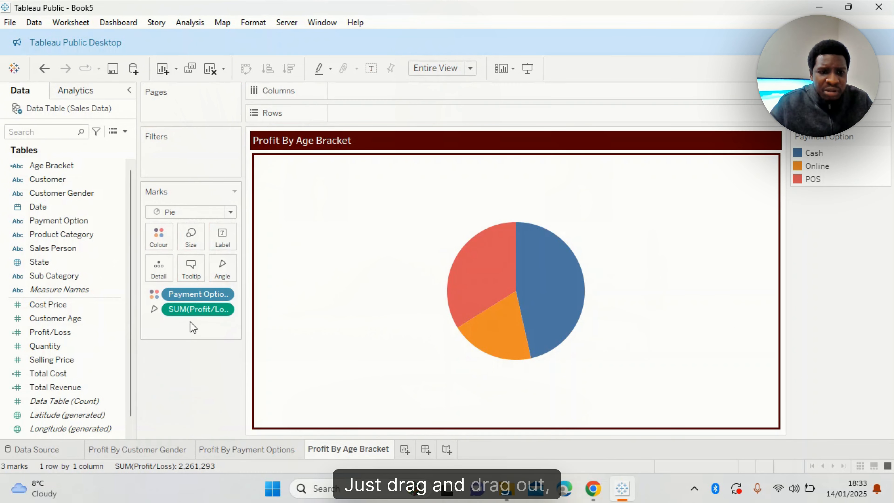
pyautogui.moveTo(189, 310); pyautogui.dragTo(181, 391)
pyautogui.moveTo(189, 300); pyautogui.dragTo(183, 402)
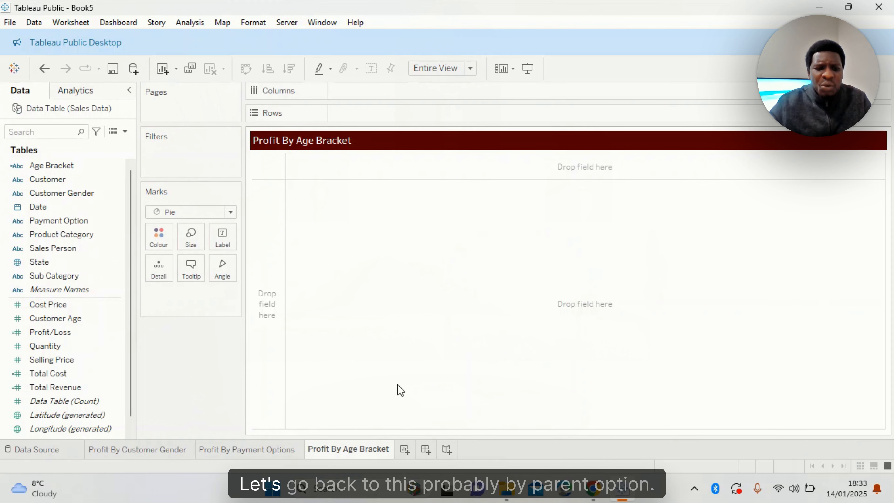
# Step: Hide the Payment Option and SUM(Profit/Loss) legend cards on the Profit By Payment Options sheet
pyautogui.click(266, 450)
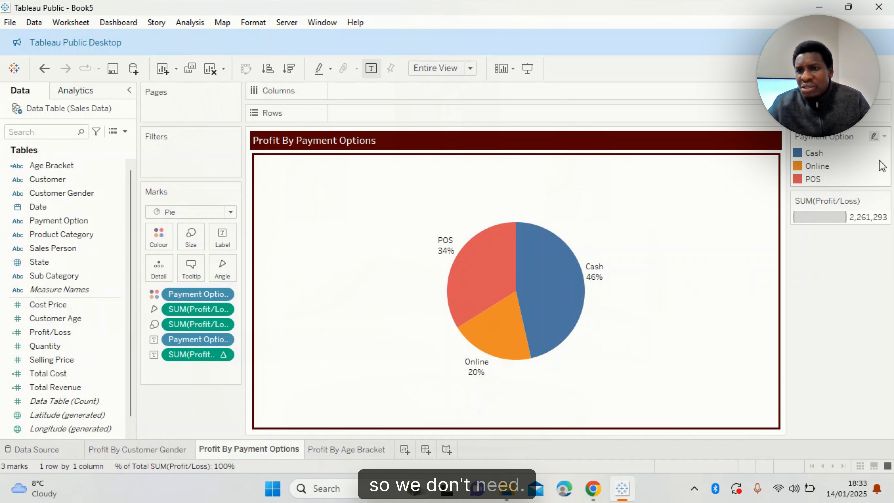
pyautogui.click(885, 137)
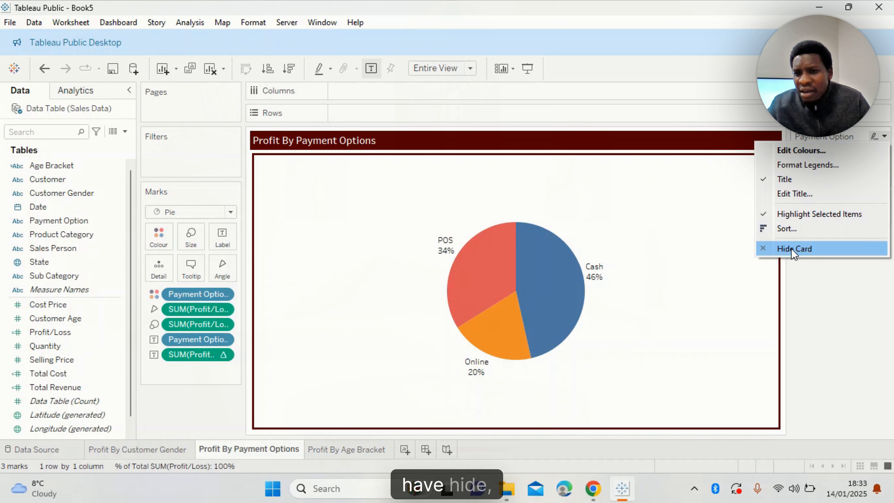
pyautogui.click(800, 248)
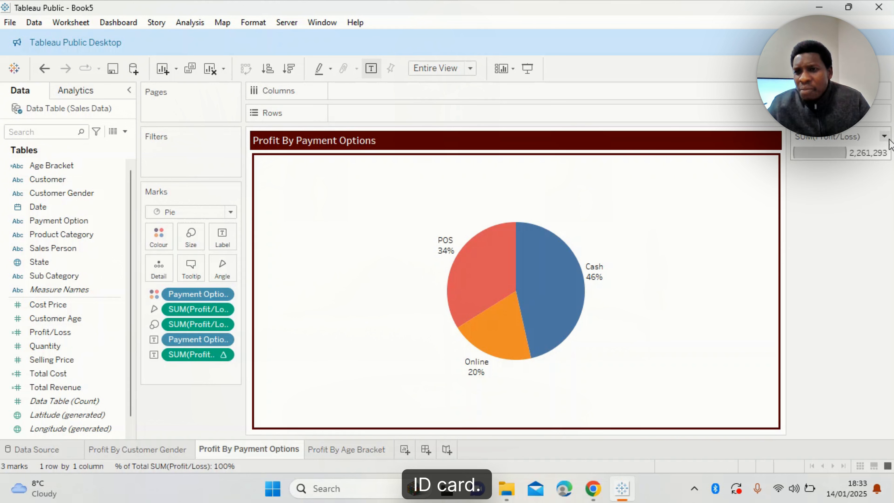
pyautogui.click(884, 137)
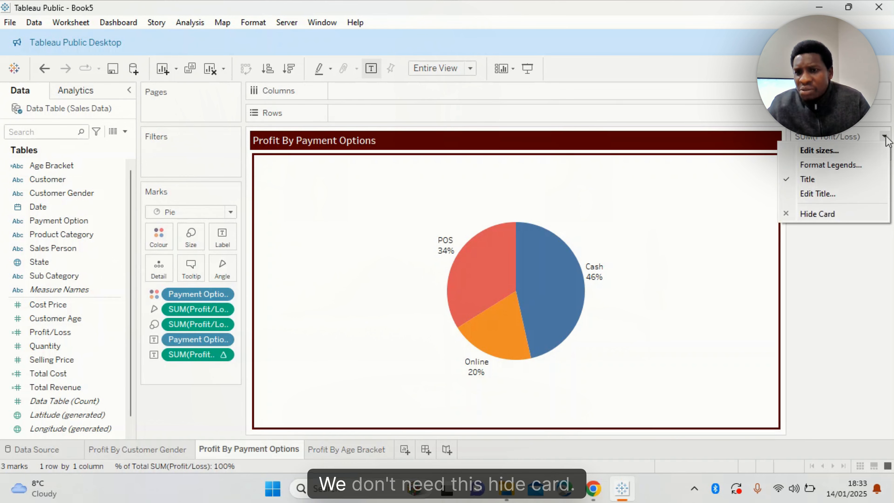
pyautogui.click(806, 215)
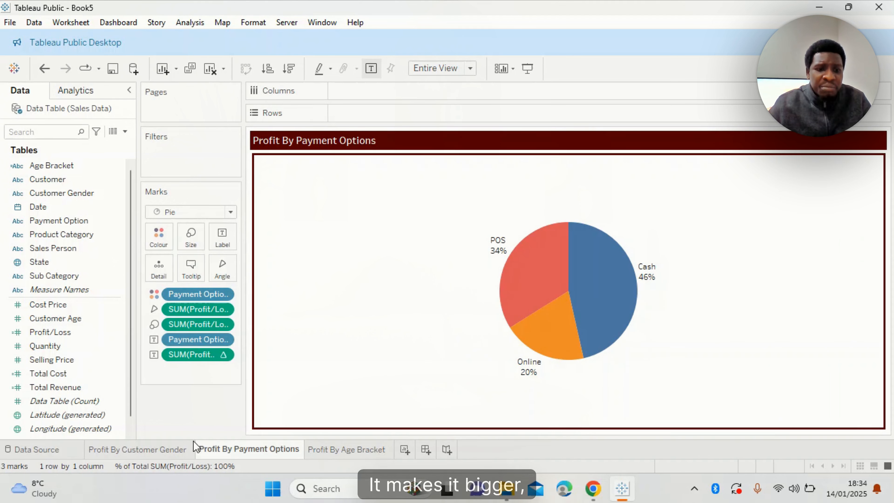
# Step: Hide the Customer Gender and SUM(Profit/Loss) legend cards on the Profit By Customer Gender sheet
pyautogui.click(155, 451)
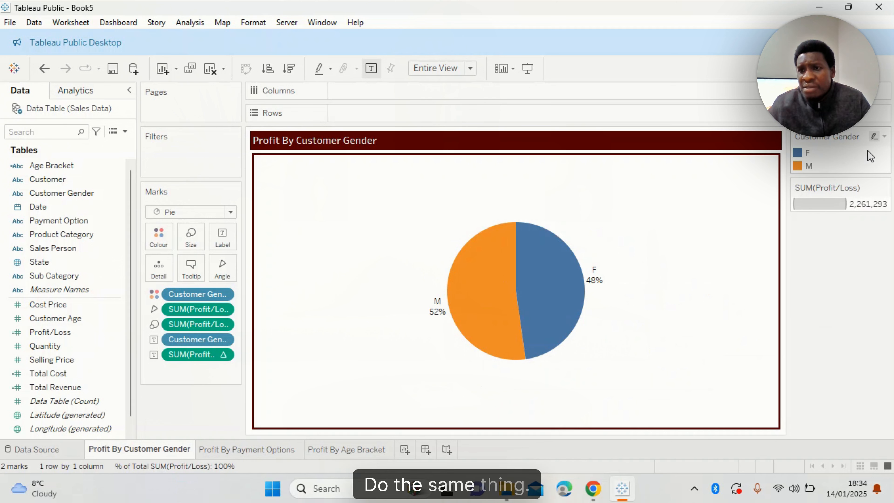
pyautogui.click(884, 136)
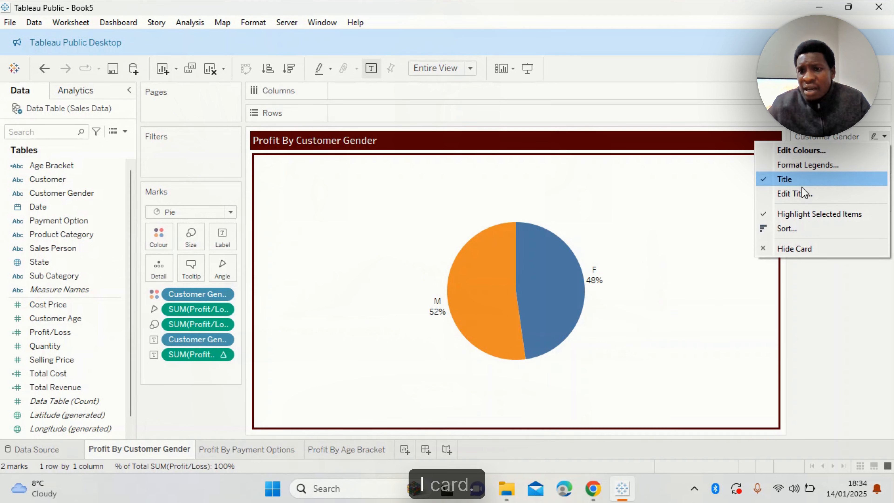
pyautogui.click(784, 248)
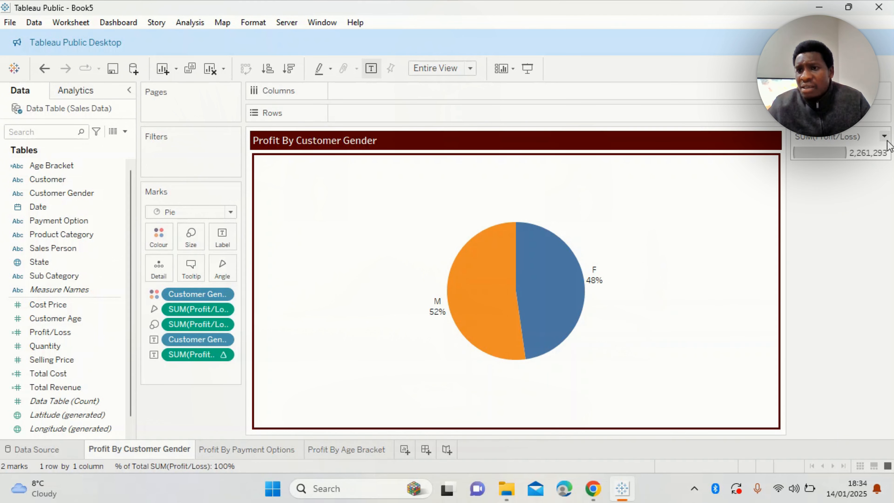
pyautogui.click(884, 138)
pyautogui.click(824, 214)
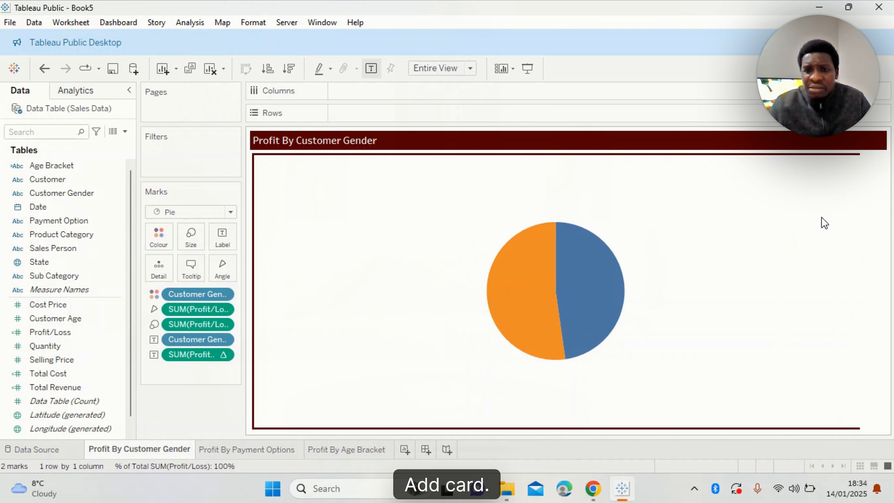
# Step: Build a horizontal bar chart of Profit/Loss by Age Bracket on the Profit By Age Bracket sheet
pyautogui.click(350, 452)
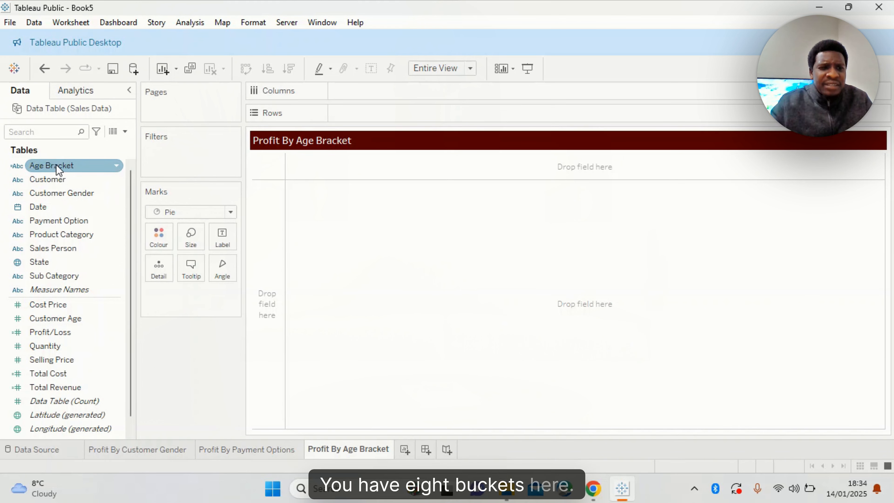
pyautogui.moveTo(57, 169); pyautogui.dragTo(369, 112)
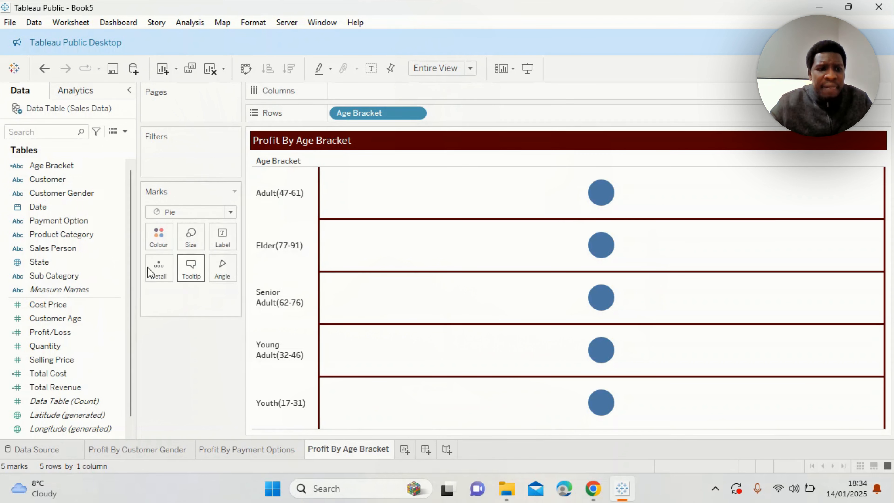
pyautogui.moveTo(51, 333); pyautogui.dragTo(475, 119)
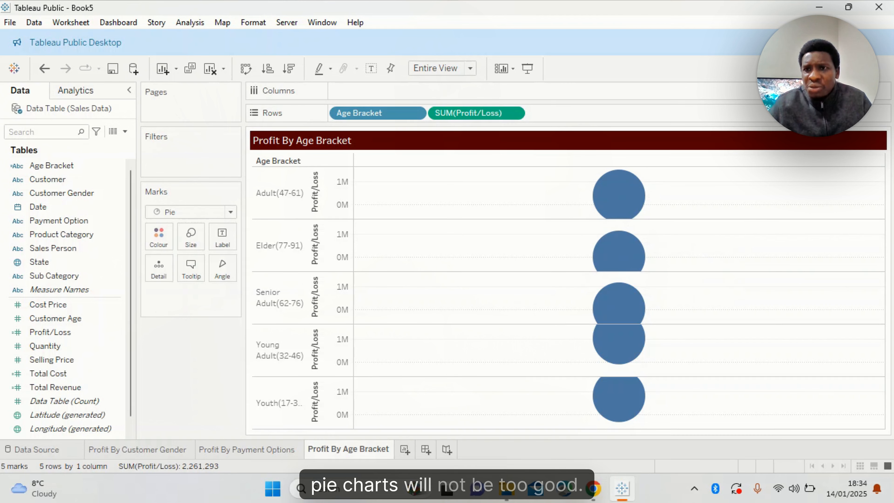
pyautogui.click(860, 69)
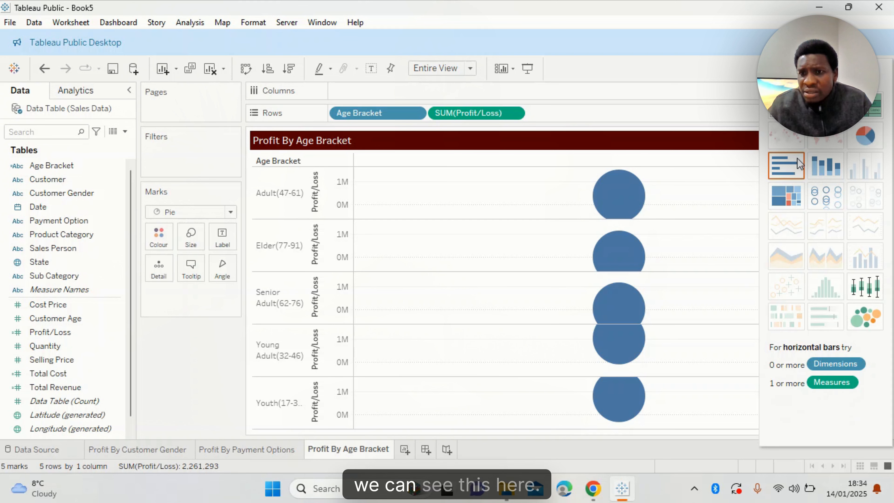
pyautogui.click(790, 164)
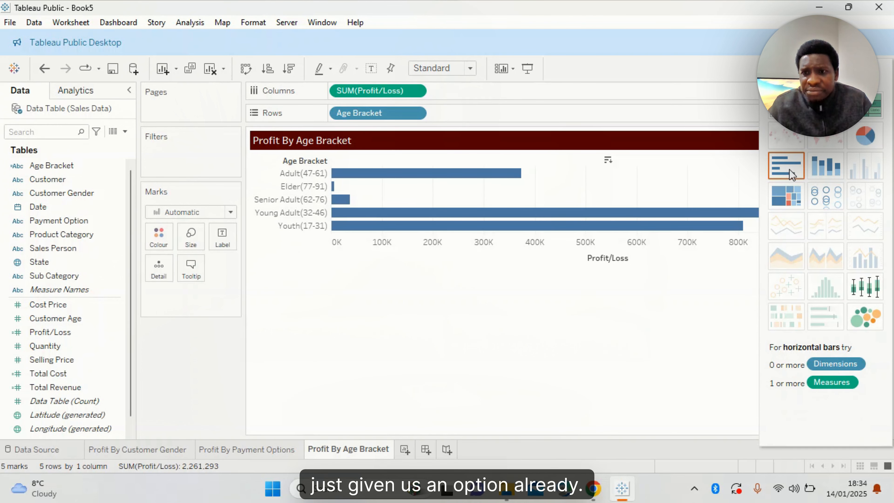
# Step: Try the stacked bars and treemap chart types for the age bracket profit and return to horizontal bars
pyautogui.click(826, 168)
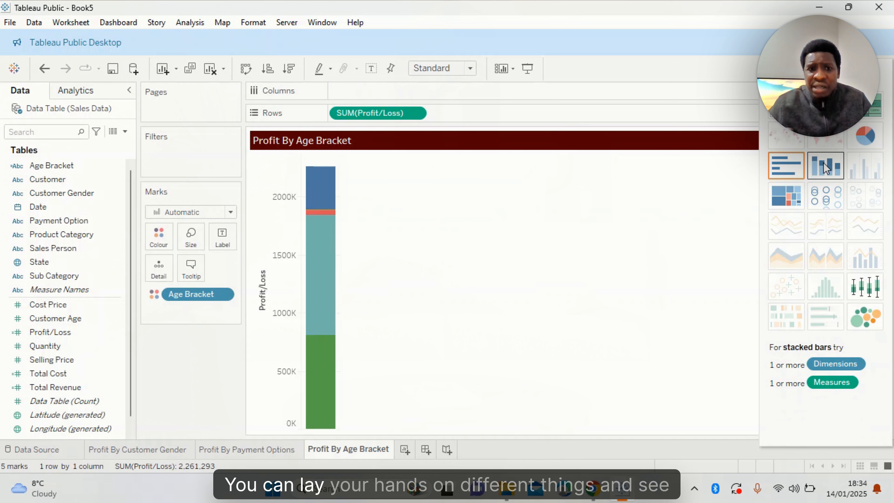
pyautogui.click(784, 193)
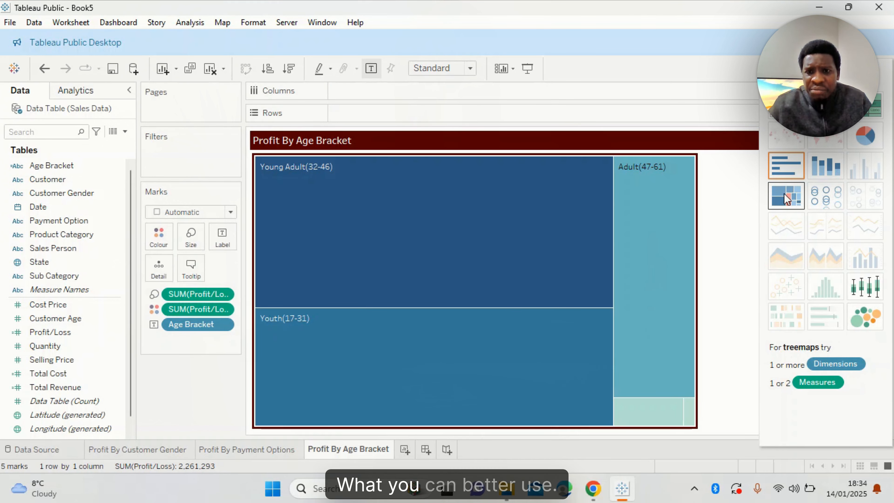
pyautogui.click(782, 170)
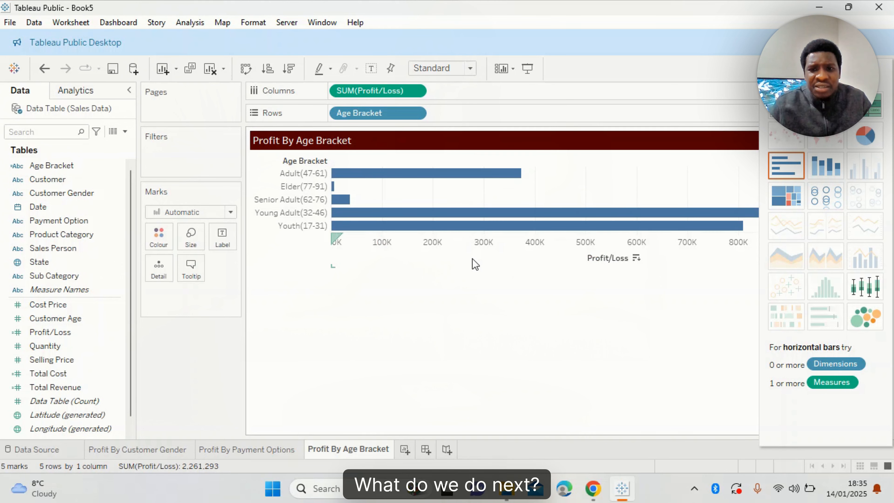
# Step: Fit the bar chart to Entire View and sort the age brackets by Profit/Loss in descending order
pyautogui.click(470, 69)
pyautogui.click(440, 115)
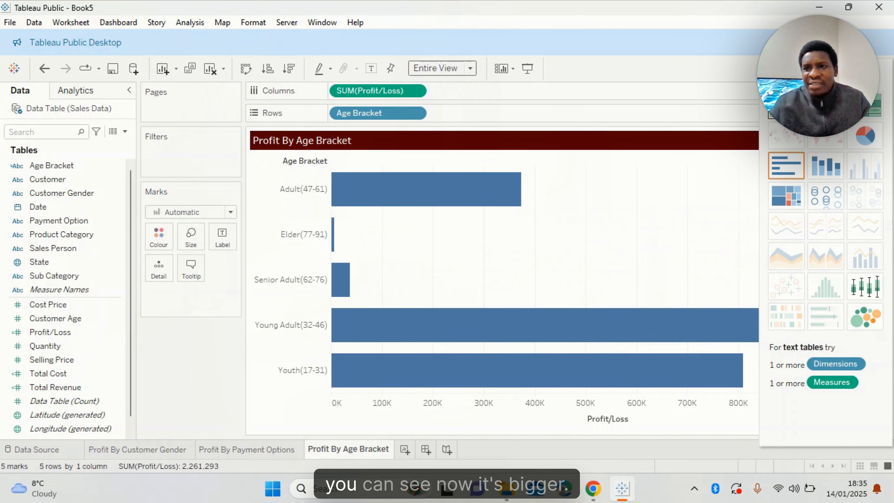
pyautogui.click(863, 68)
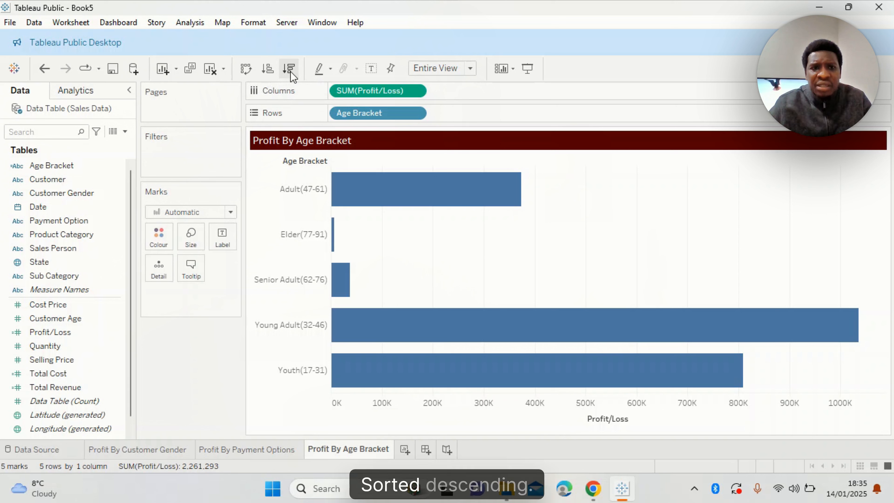
pyautogui.click(267, 69)
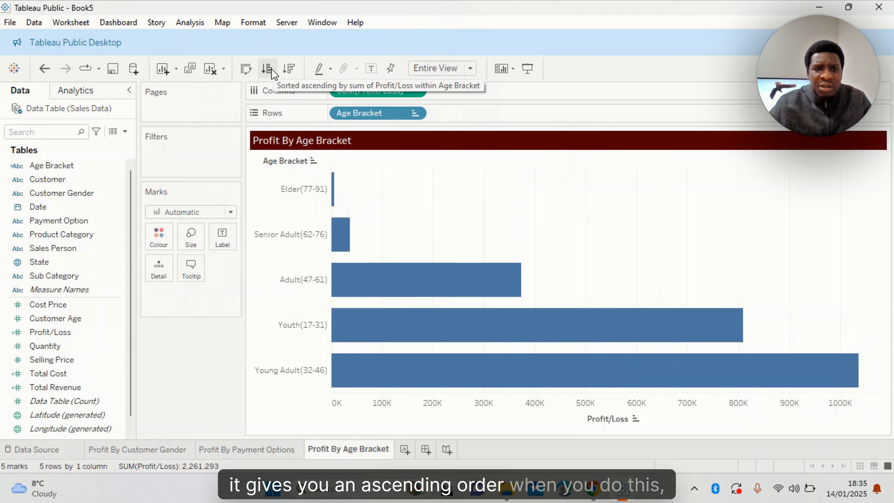
pyautogui.click(291, 74)
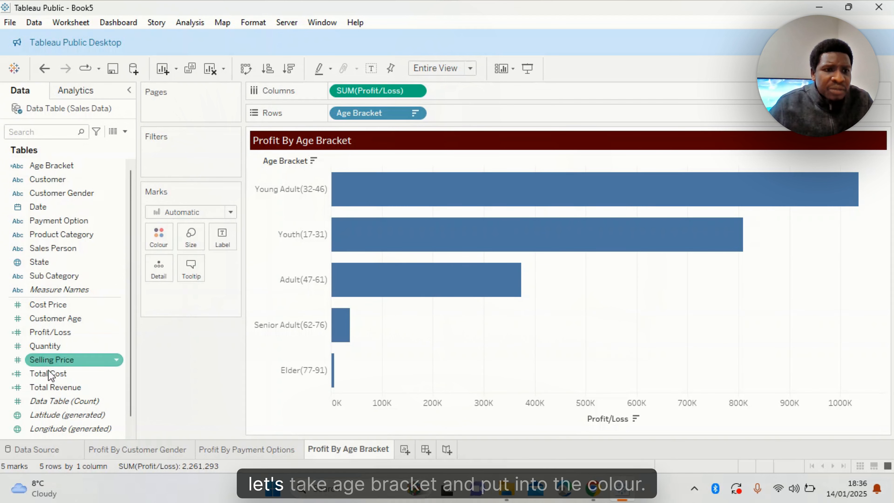
# Step: Colour the bars by Age Bracket and label them with Profit/Loss
pyautogui.moveTo(58, 168); pyautogui.dragTo(161, 237)
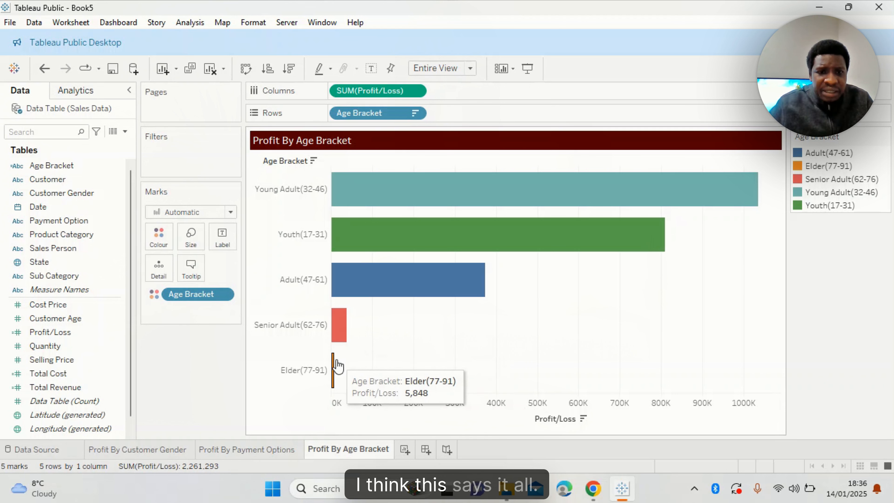
pyautogui.click(58, 333)
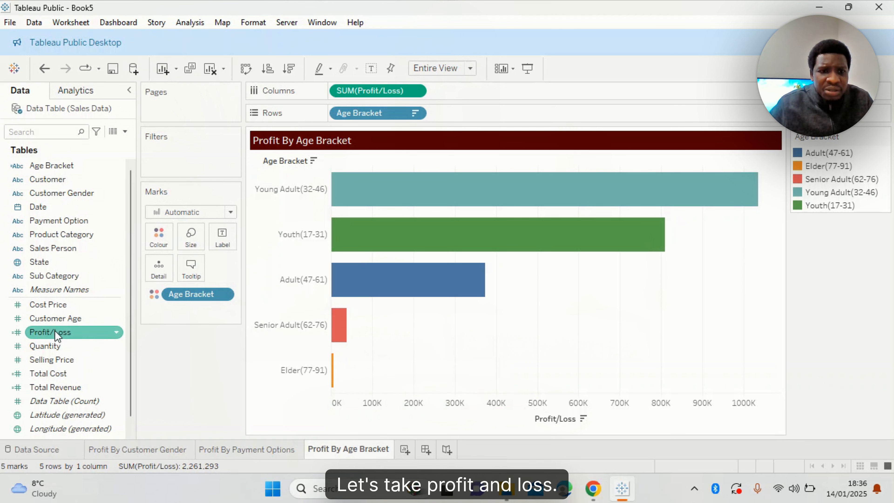
pyautogui.moveTo(55, 331); pyautogui.dragTo(228, 239)
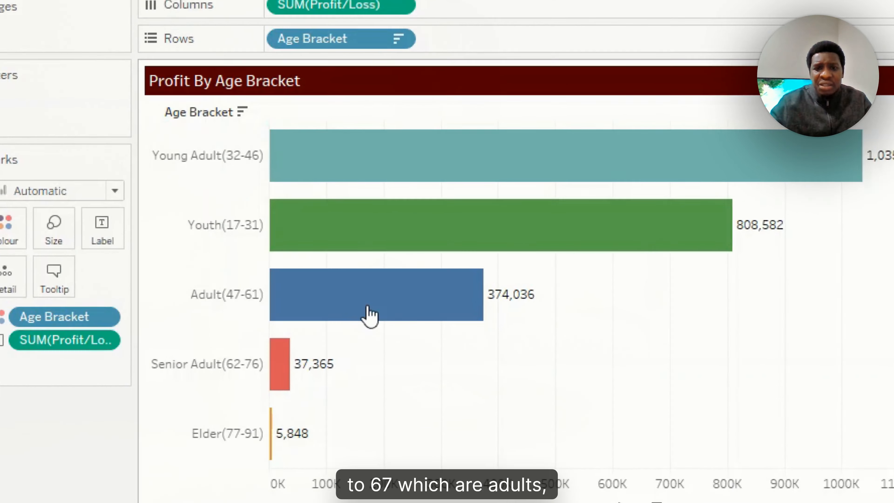
pyautogui.moveTo(476, 285)
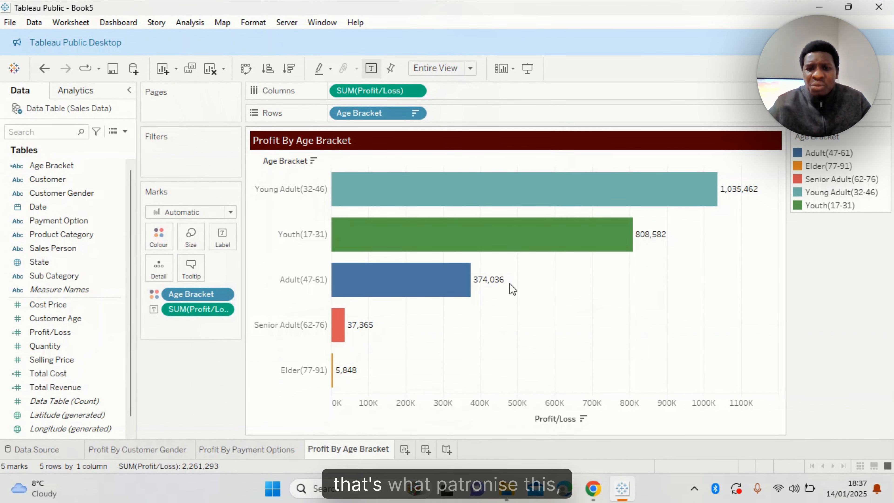
pyautogui.moveTo(617, 203)
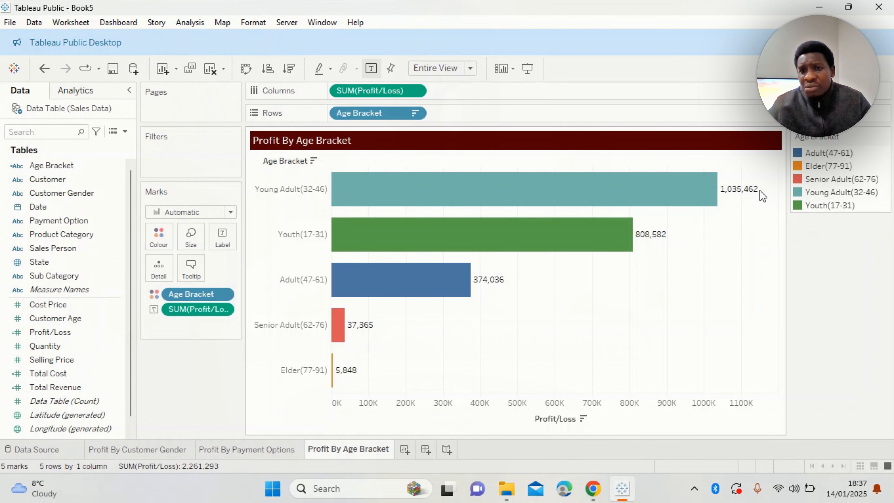
pyautogui.moveTo(360, 280)
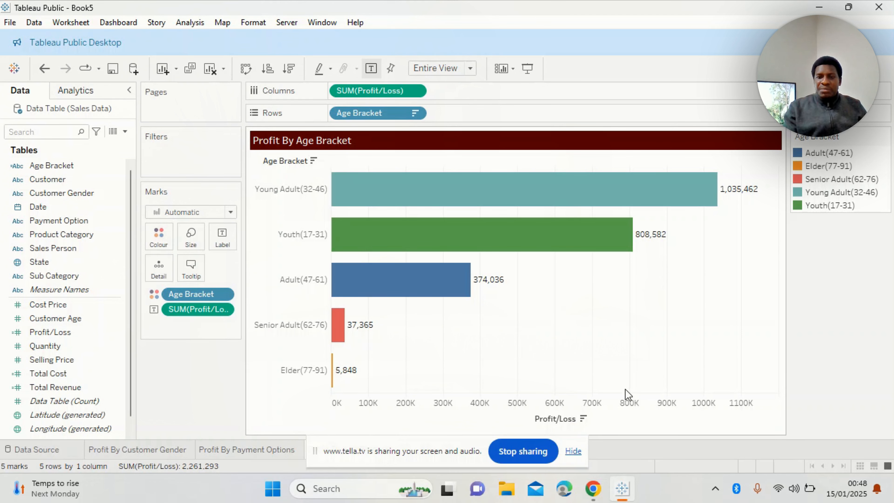
# Step: Hide the screen-sharing bar and the Age Bracket colour legend card on the Profit By Age Bracket sheet
pyautogui.click(573, 452)
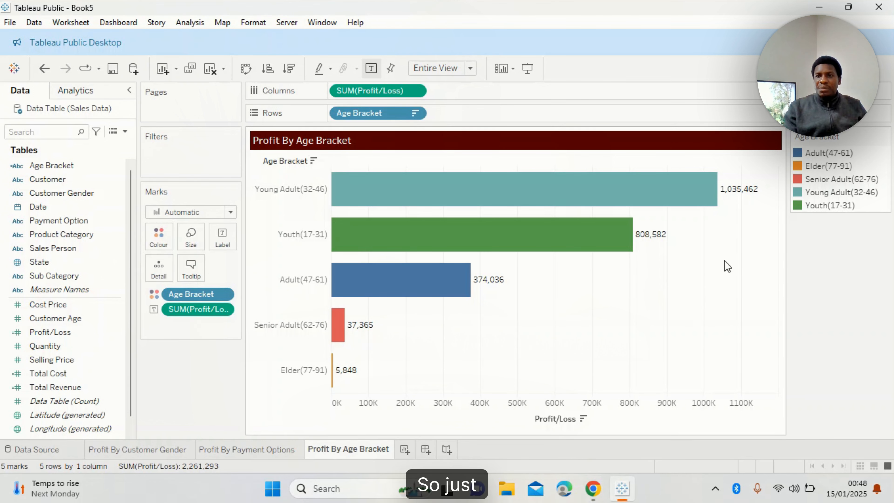
pyautogui.click(885, 139)
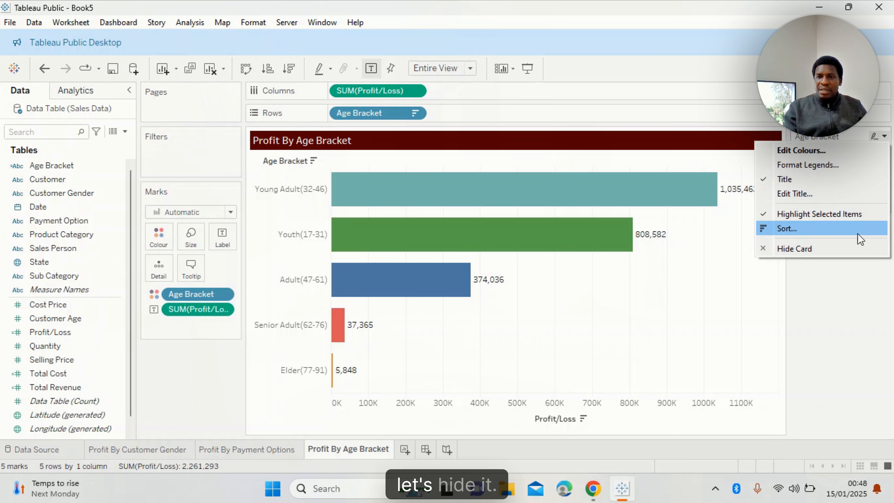
pyautogui.click(885, 138)
pyautogui.click(885, 138)
pyautogui.click(885, 139)
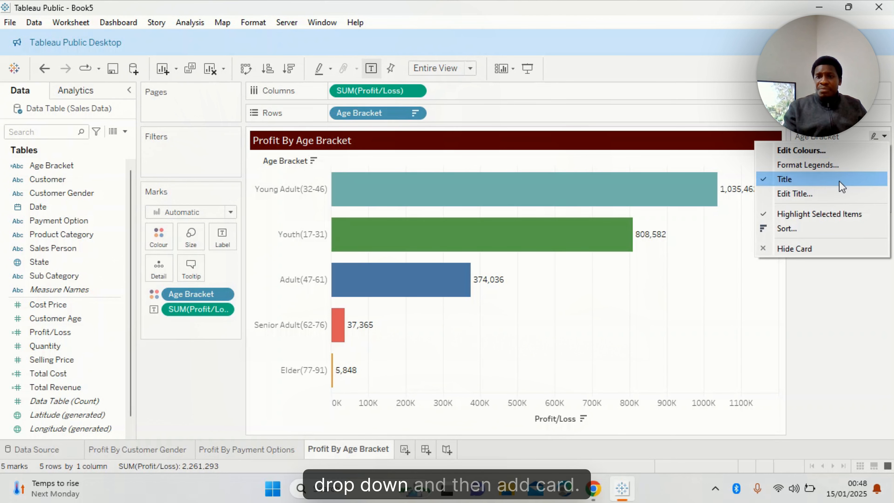
pyautogui.click(797, 250)
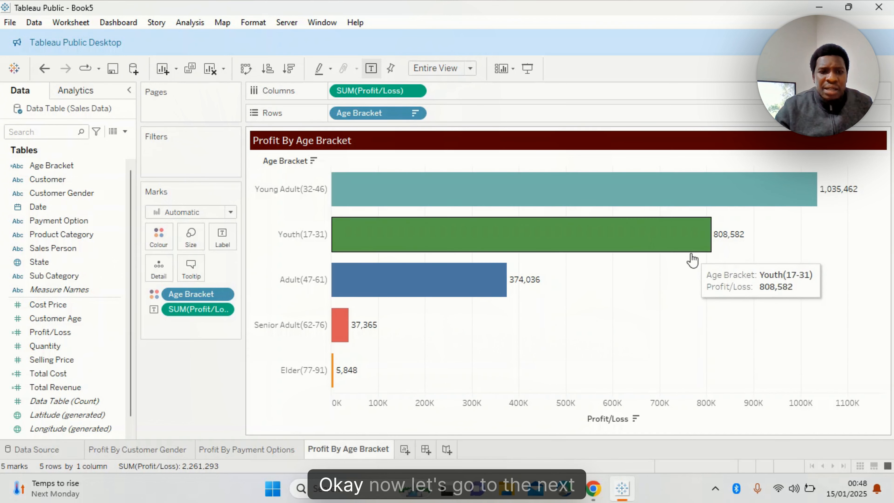
# Step: Duplicate the Profit By Age Bracket worksheet
pyautogui.moveTo(354, 446)
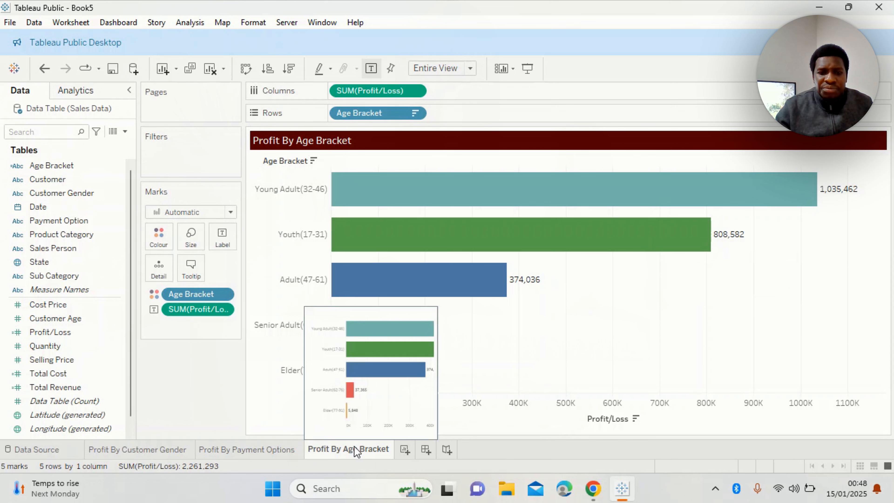
pyautogui.rightClick(361, 452)
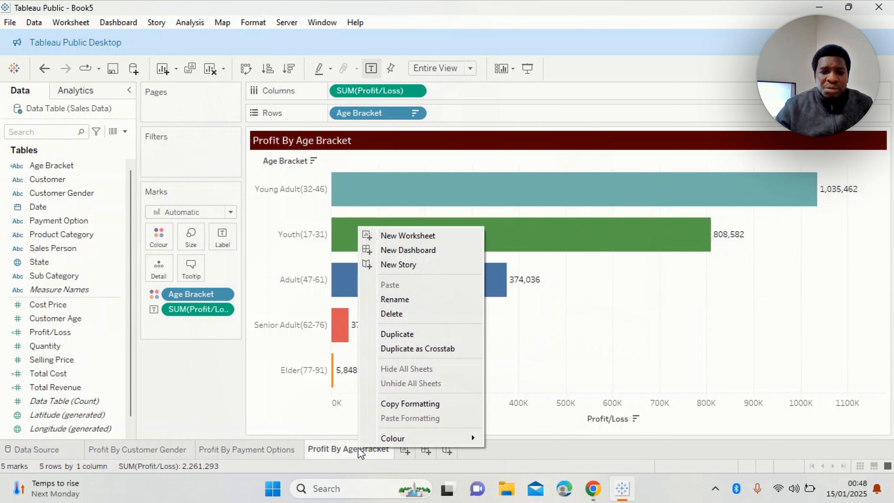
pyautogui.click(406, 334)
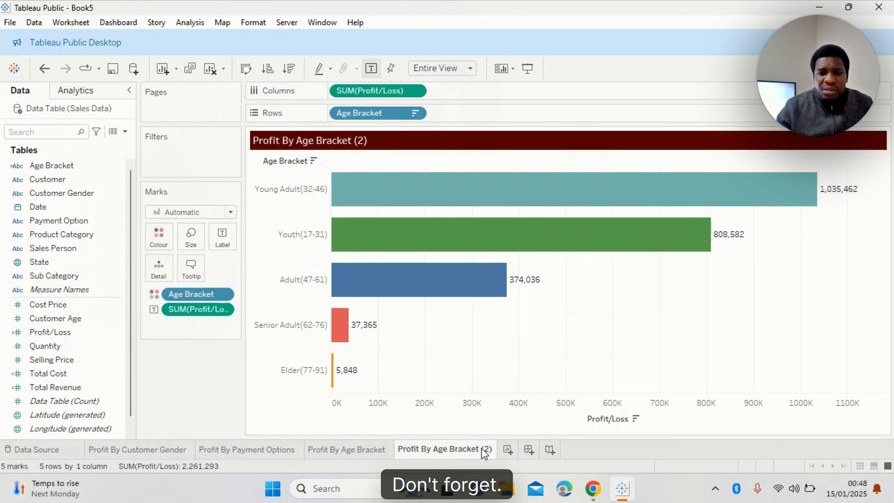
# Step: Rename the duplicated sheet as Total Cost/Total Revenue/Profit/Loss By Product Category
pyautogui.doubleClick(491, 454)
pyautogui.write('Total')
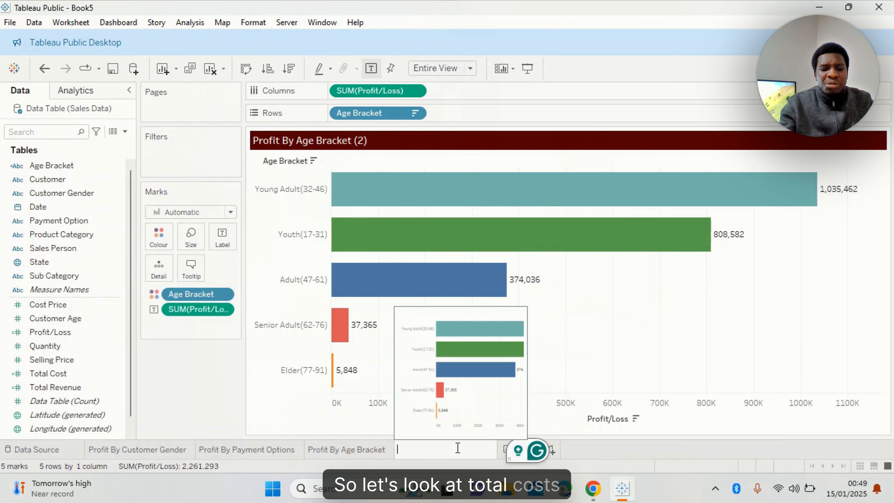
pyautogui.write('l')
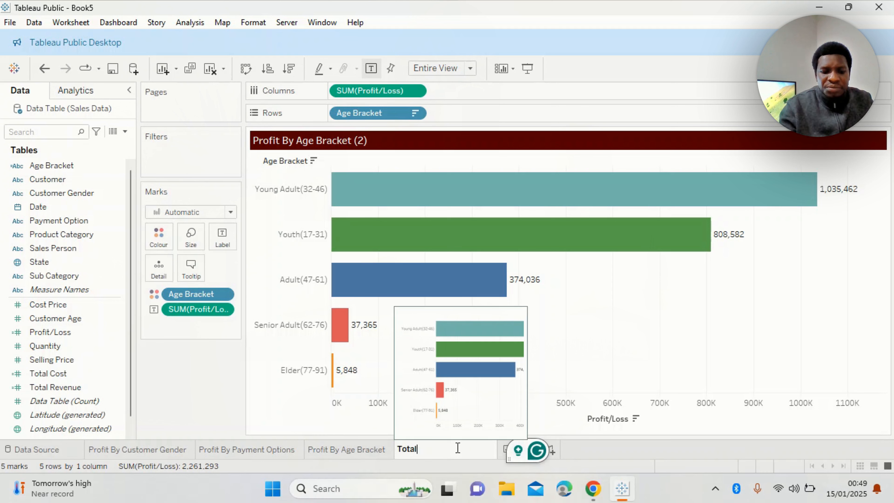
pyautogui.write(' Cost')
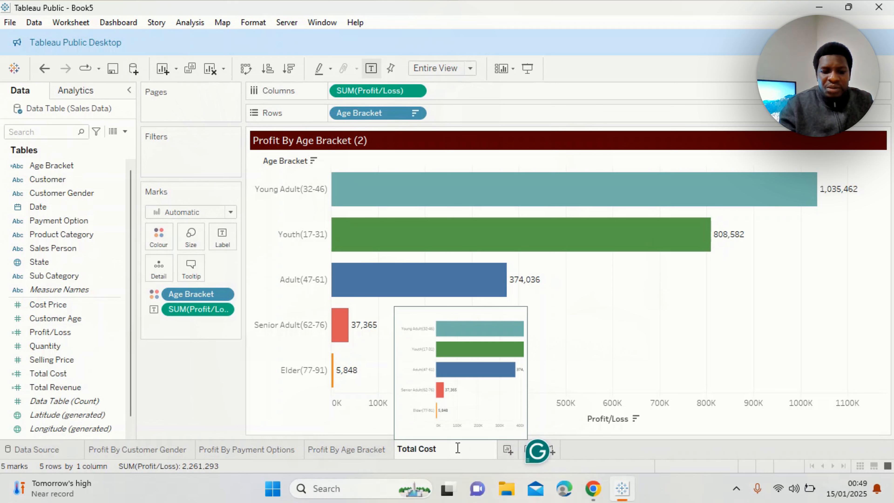
pyautogui.write('/Tota')
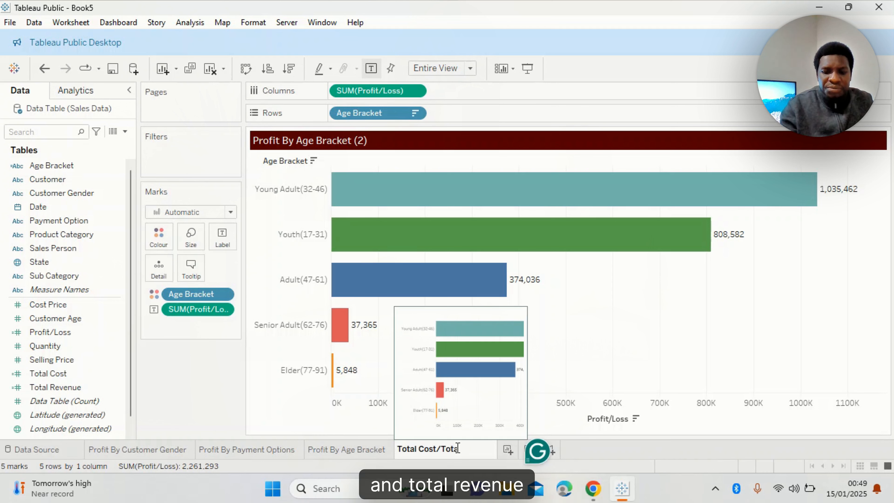
pyautogui.write('l Revenue')
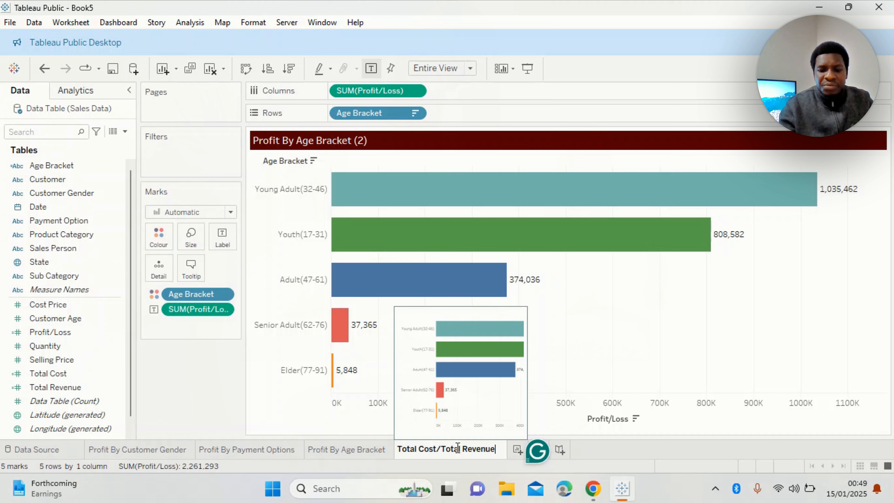
pyautogui.write('/Profit/Lo')
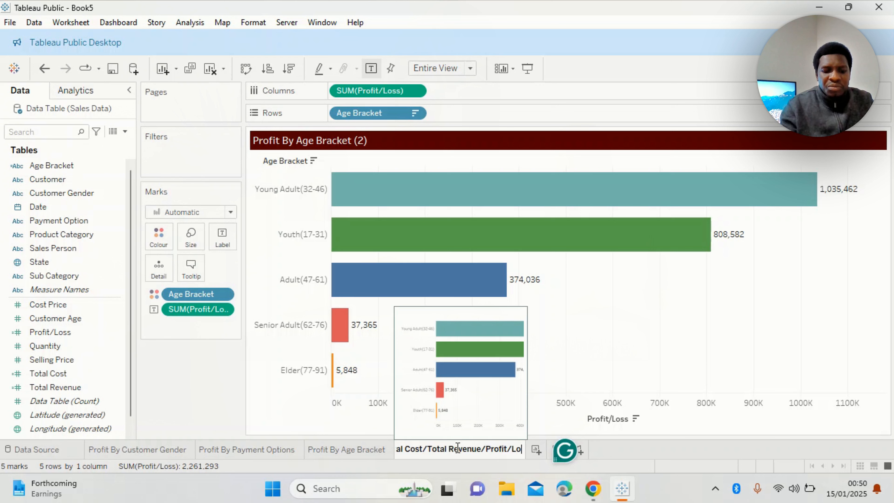
pyautogui.write('ss By Pro')
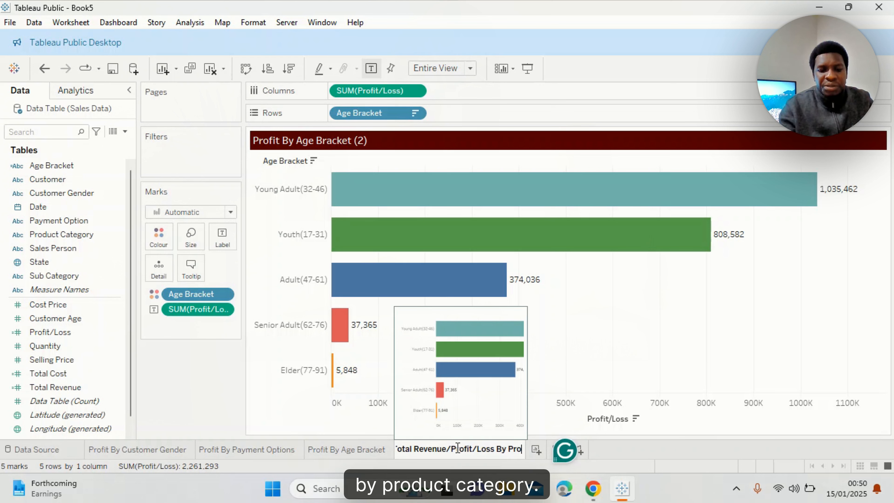
pyautogui.write('duct Ca')
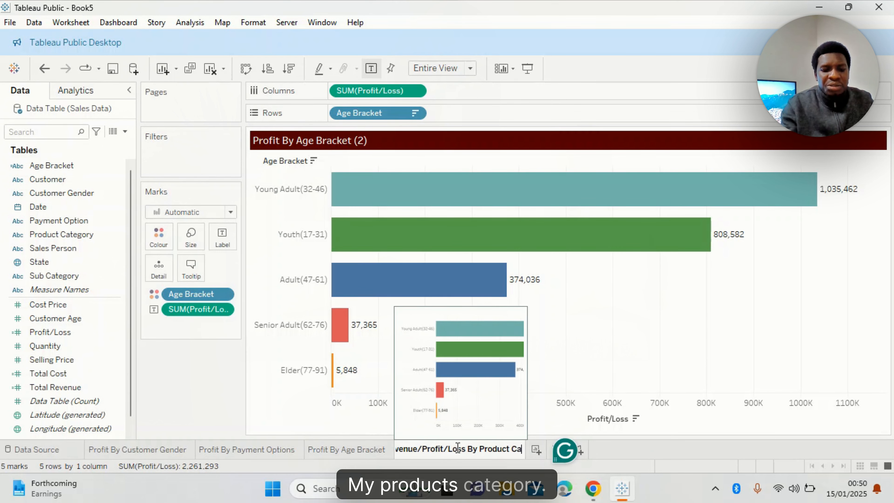
pyautogui.write('tegory')
pyautogui.press('Return')
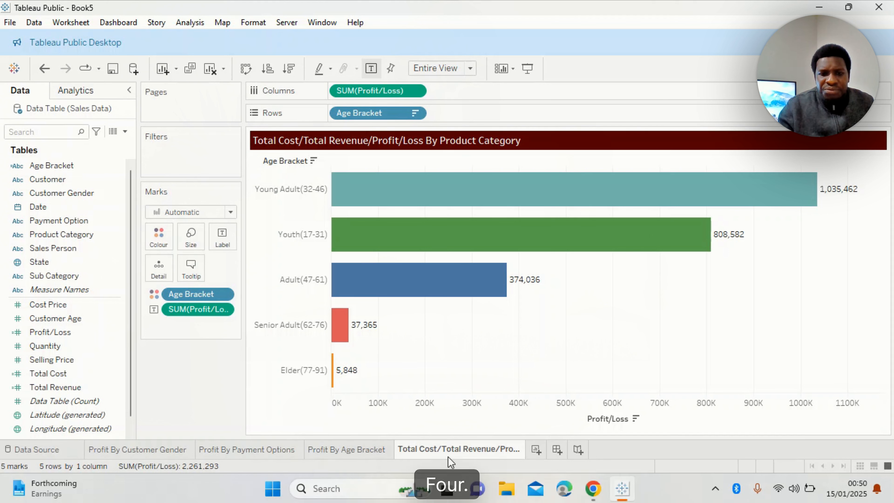
pyautogui.moveTo(444, 456)
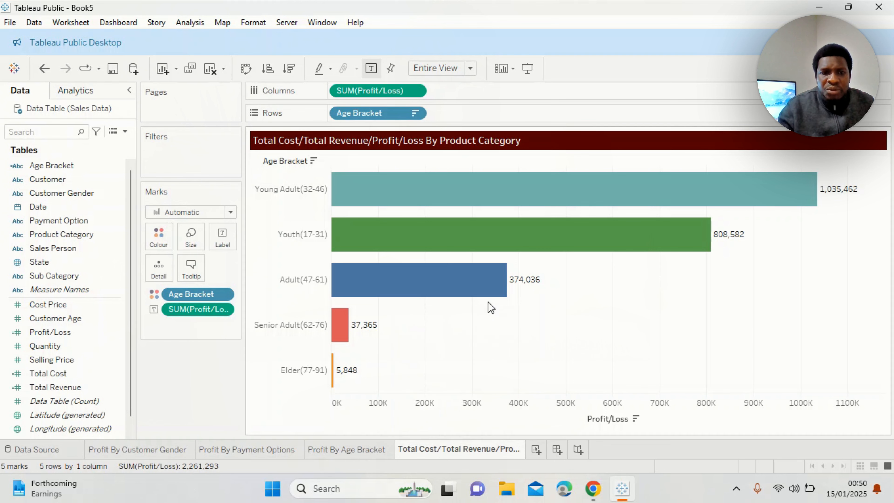
# Step: Remove the Profit/Loss and Age Bracket fields from the marks, rows and columns to empty the new sheet
pyautogui.moveTo(198, 309); pyautogui.dragTo(190, 379)
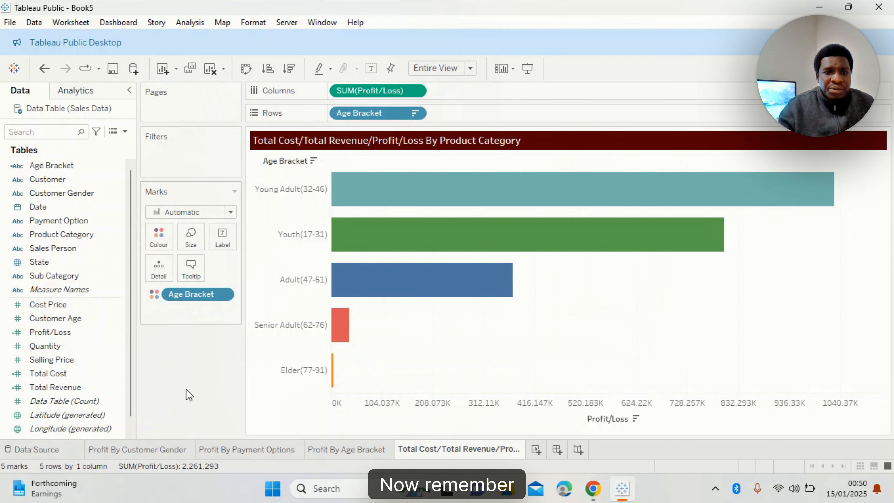
pyautogui.moveTo(190, 304); pyautogui.dragTo(180, 400)
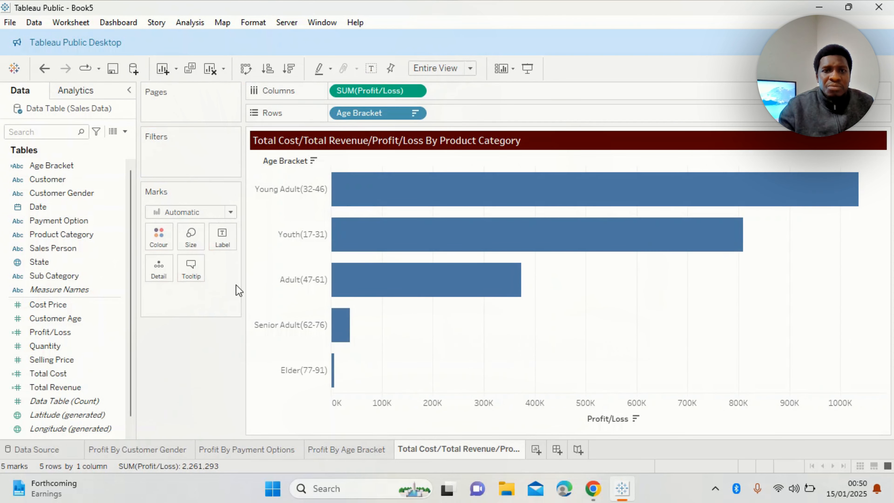
pyautogui.moveTo(353, 118); pyautogui.dragTo(198, 374)
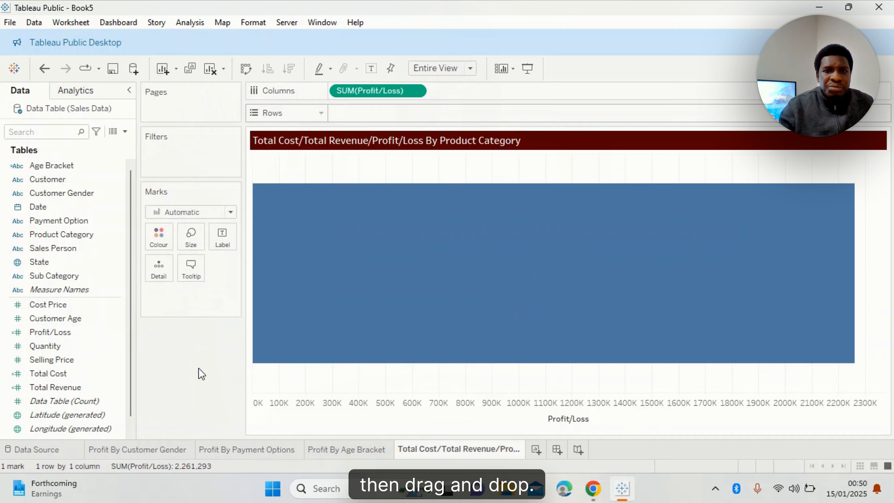
pyautogui.moveTo(368, 94); pyautogui.dragTo(190, 375)
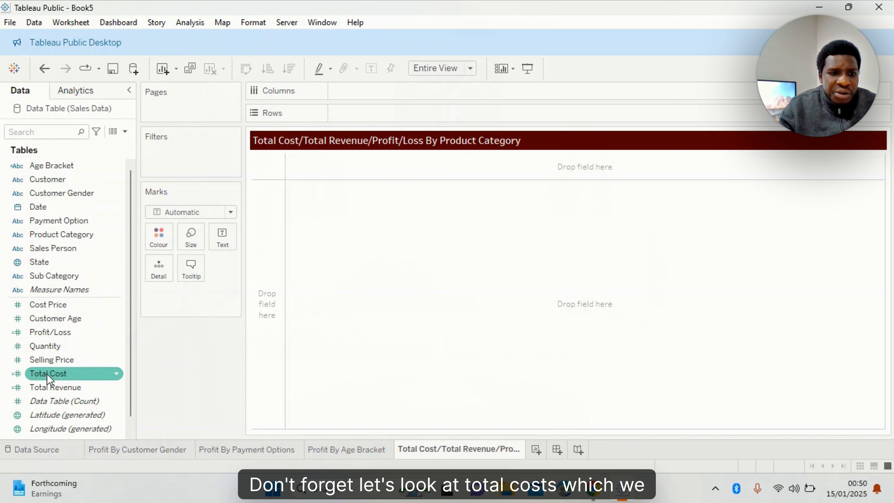
# Step: Add Total Cost, Total Revenue and Profit/Loss to the rows, split by Product Category
pyautogui.moveTo(47, 379); pyautogui.dragTo(356, 115)
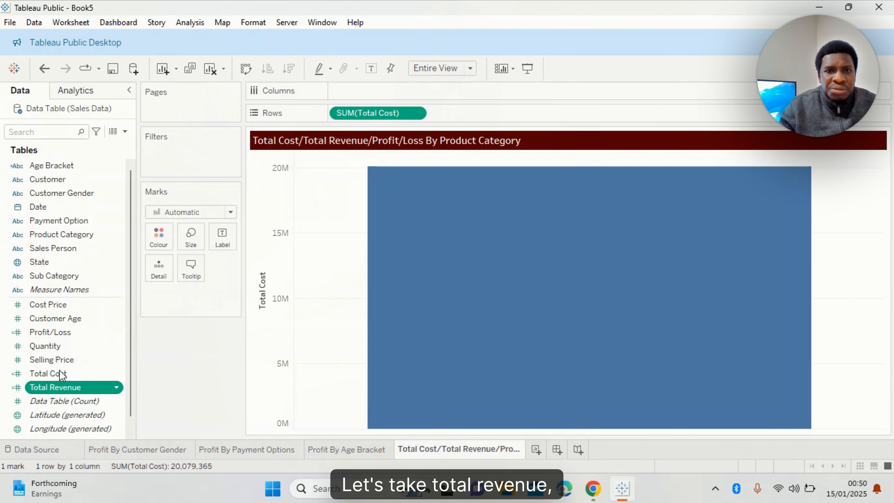
pyautogui.moveTo(60, 372); pyautogui.dragTo(455, 113)
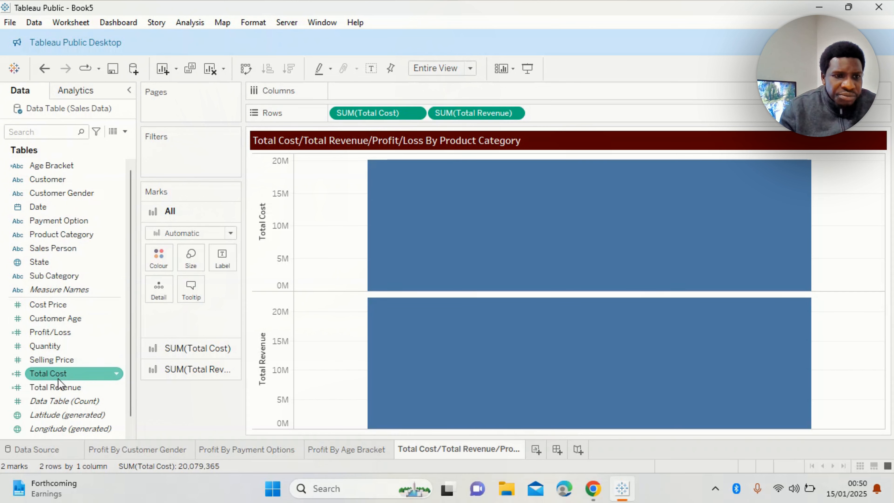
pyautogui.moveTo(52, 334); pyautogui.dragTo(579, 118)
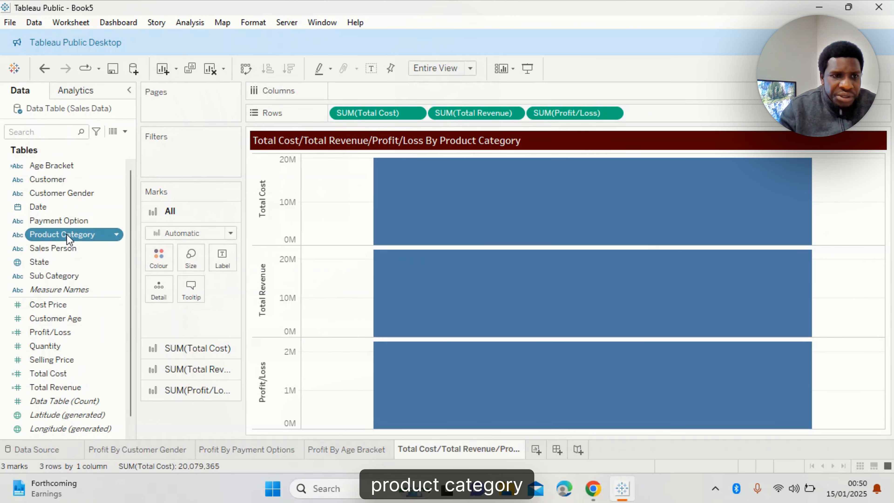
pyautogui.moveTo(67, 234); pyautogui.dragTo(688, 118)
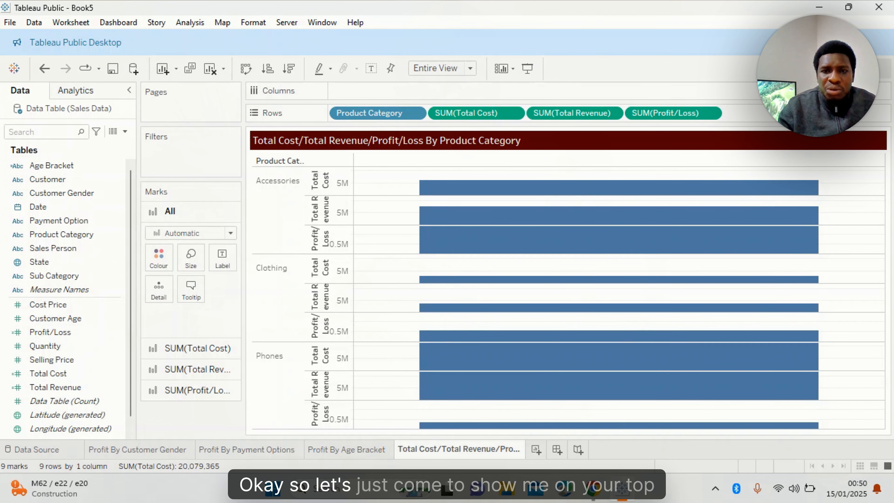
# Step: Change the product category chart to horizontal bars and fit it to Entire View
pyautogui.click(863, 68)
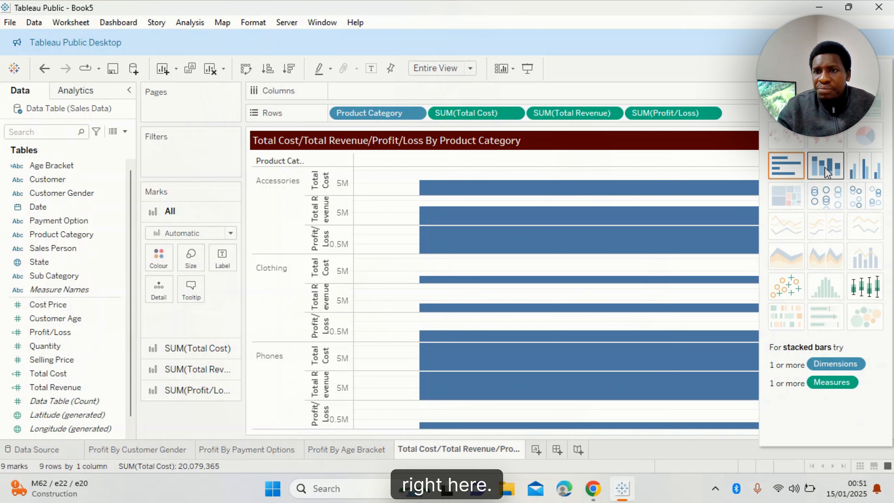
pyautogui.click(786, 165)
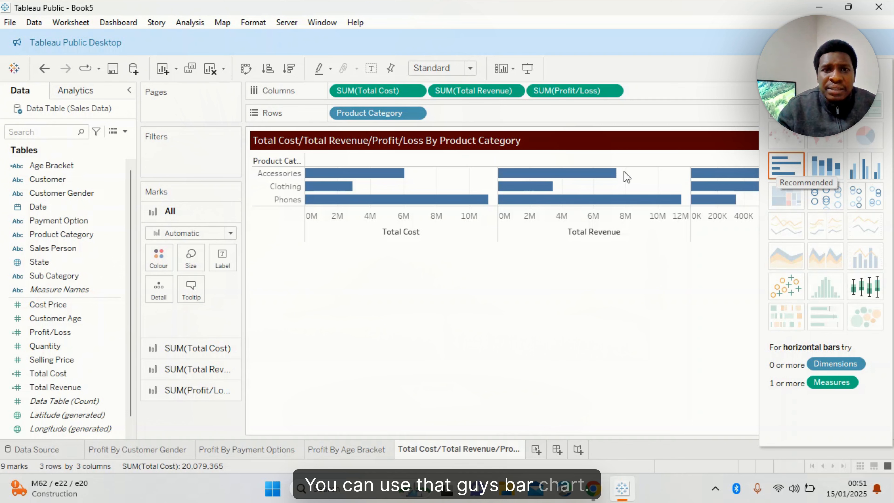
pyautogui.moveTo(506, 176)
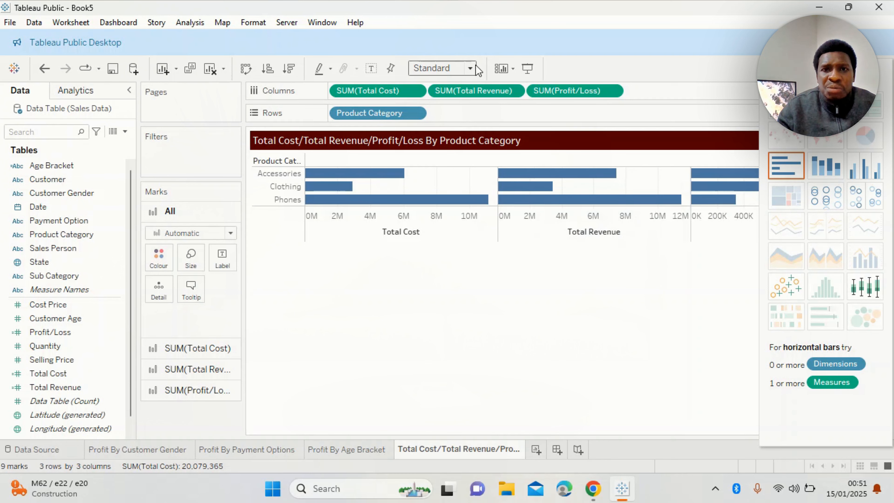
pyautogui.click(470, 69)
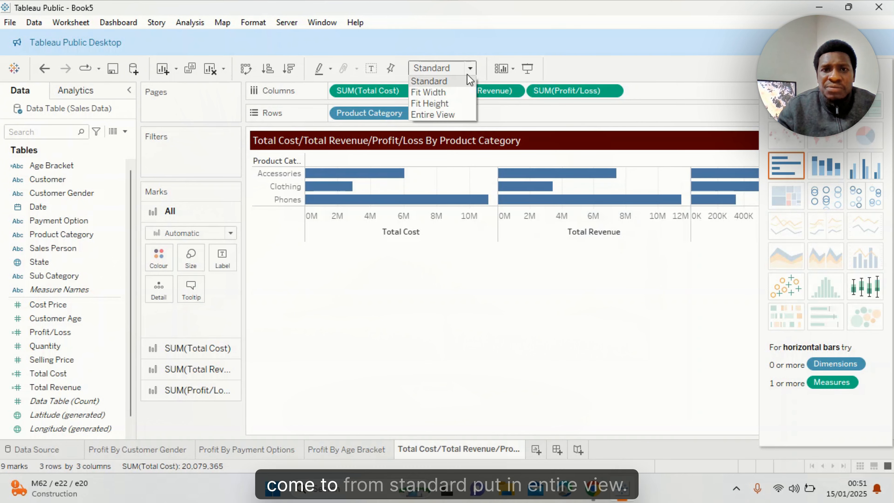
pyautogui.click(453, 115)
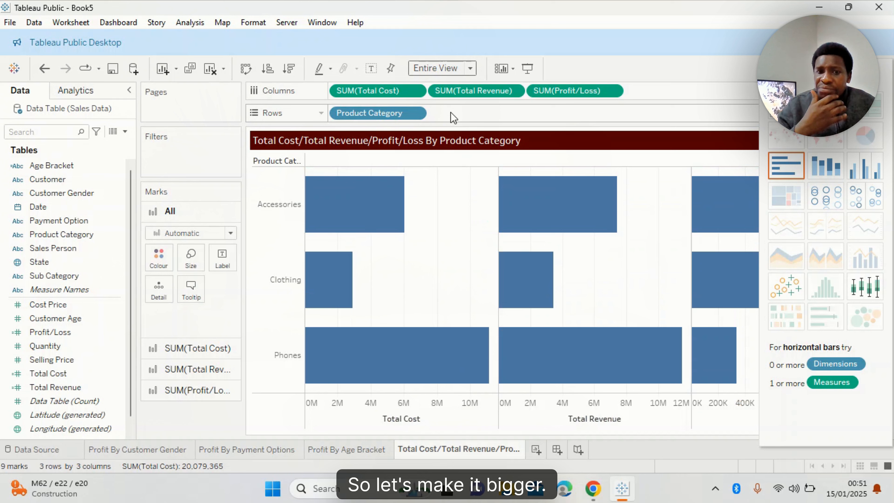
# Step: Sort the product categories by Total Cost in ascending order and hide the chart type suggestions
pyautogui.click(289, 69)
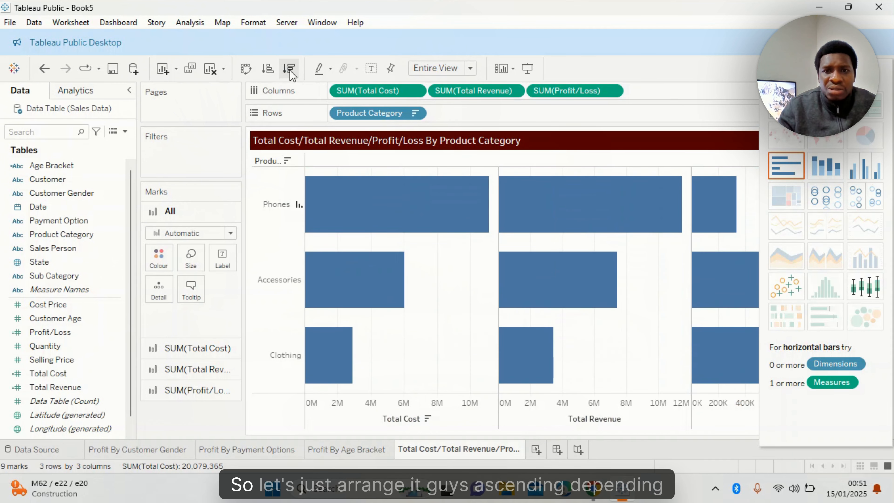
pyautogui.click(270, 71)
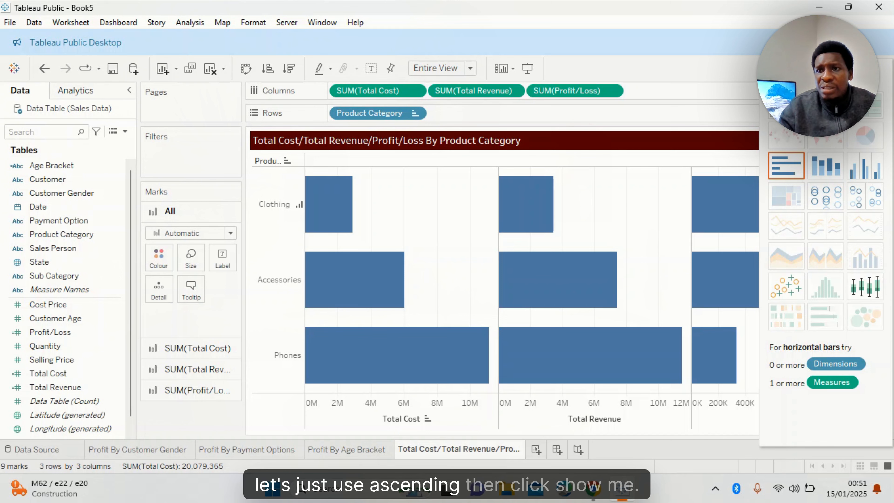
pyautogui.click(868, 68)
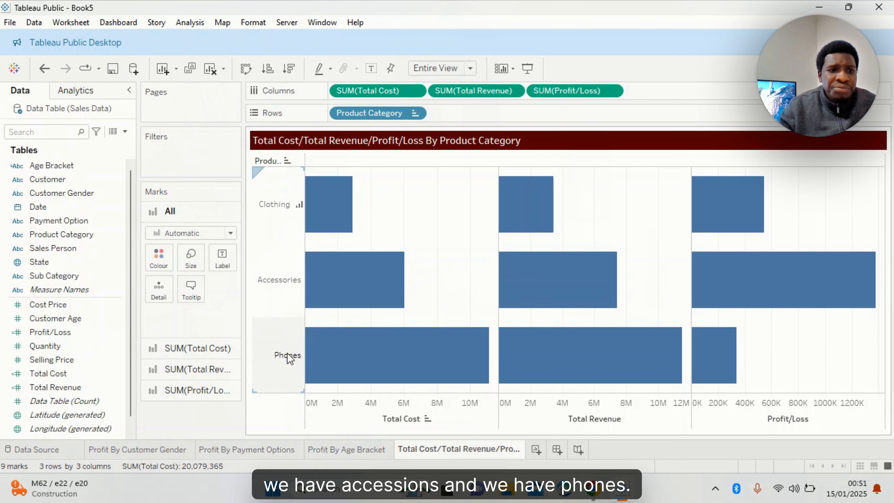
# Step: Review the separate mark settings for Total Cost, Total Revenue and Profit/Loss, and return to those for all measures
pyautogui.click(76, 347)
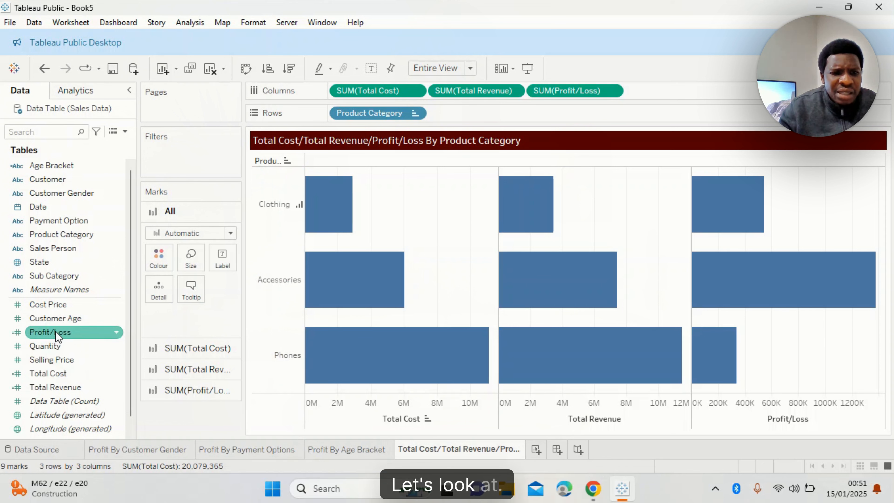
pyautogui.click(113, 292)
pyautogui.moveTo(117, 300); pyautogui.dragTo(179, 347)
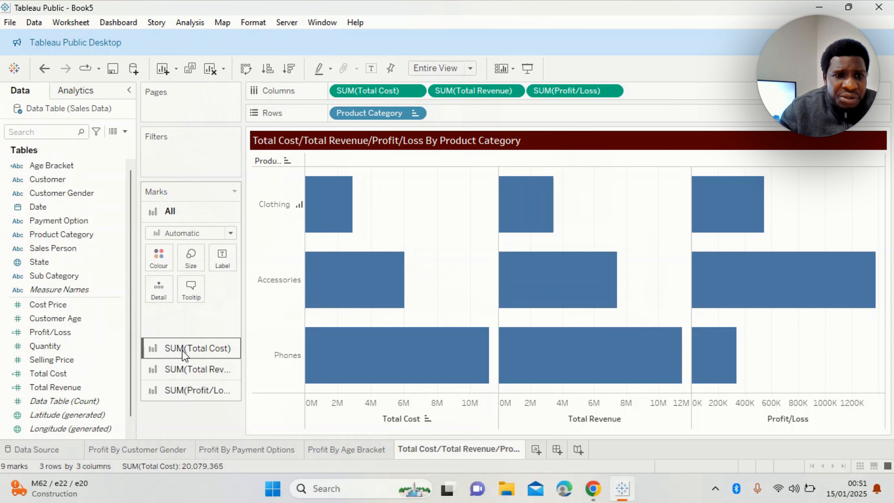
pyautogui.click(182, 348)
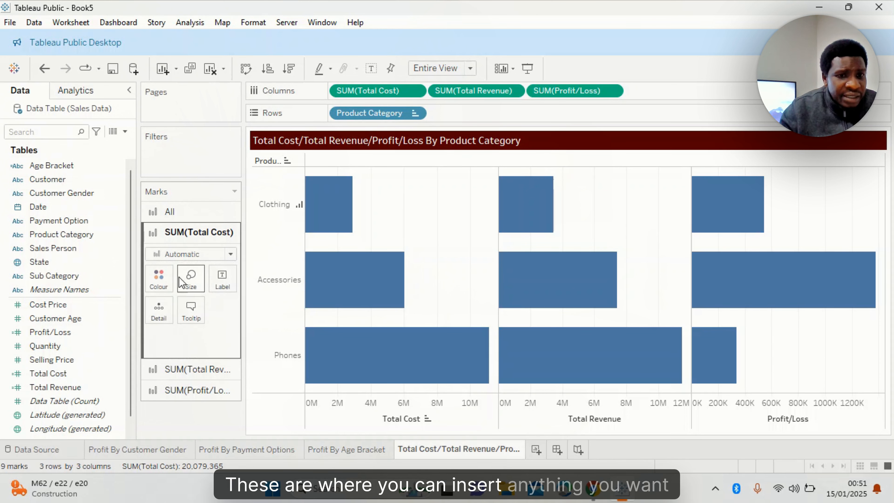
pyautogui.click(177, 374)
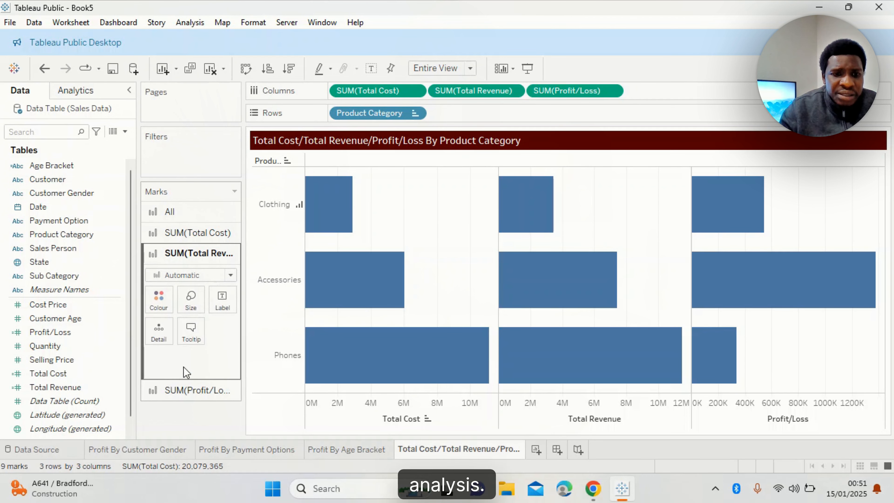
pyautogui.click(182, 396)
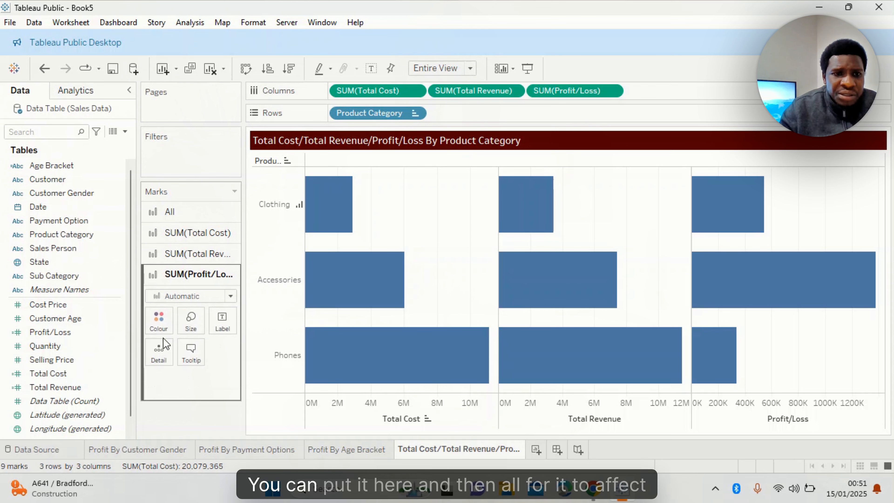
pyautogui.click(175, 214)
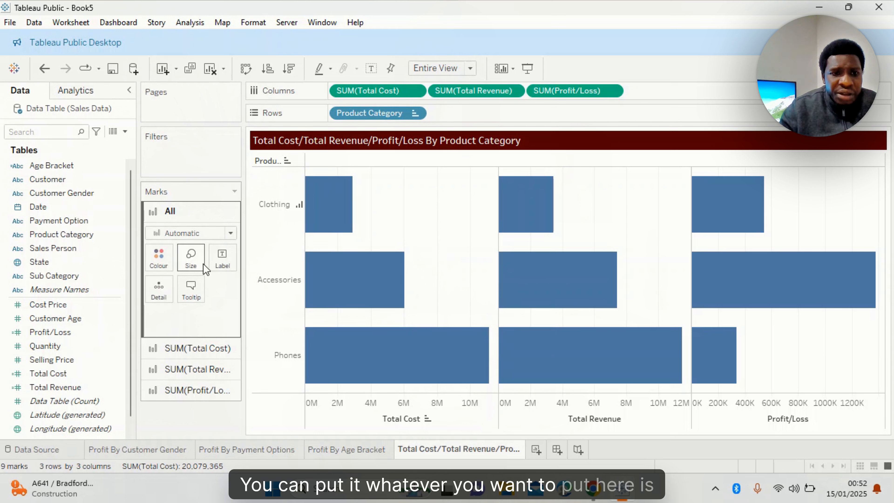
# Step: Label the Total Cost bars with their Total Cost values, using only that measure's mark settings
pyautogui.click(176, 348)
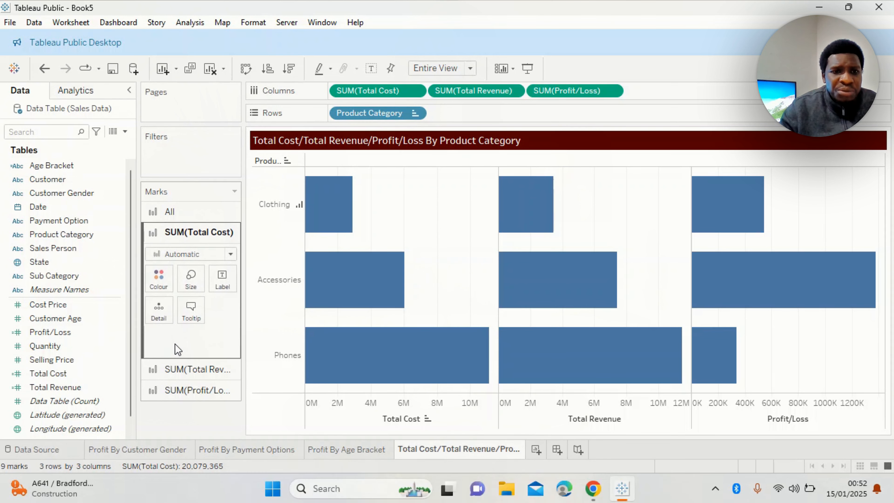
pyautogui.click(67, 360)
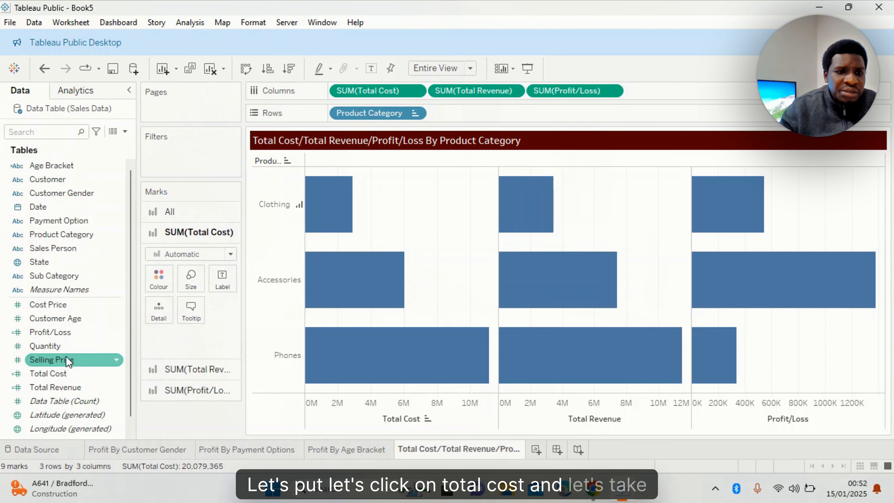
pyautogui.click(47, 373)
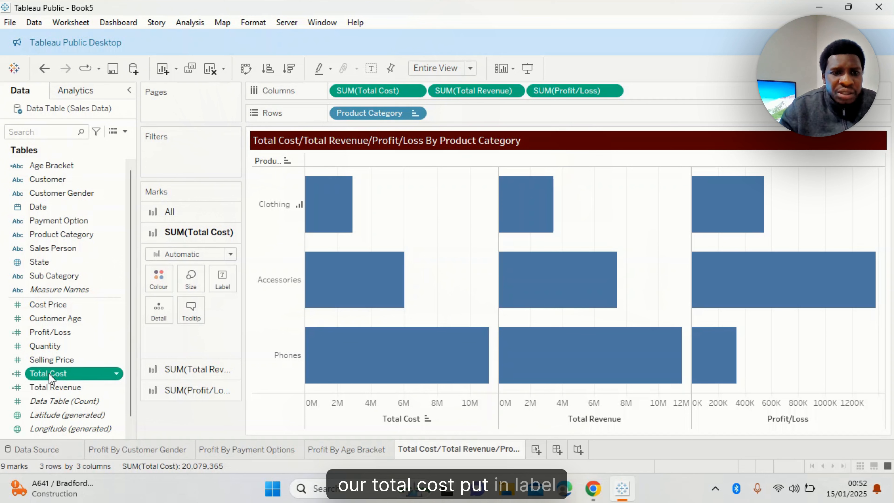
pyautogui.moveTo(47, 373); pyautogui.dragTo(223, 280)
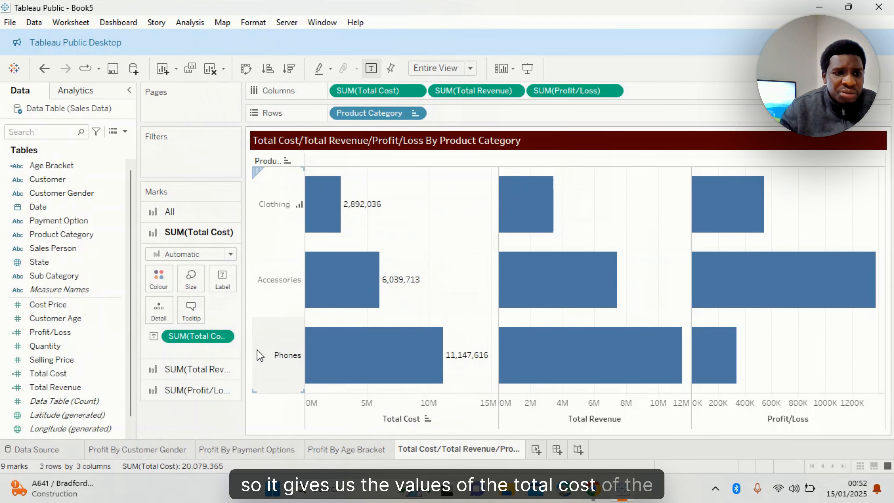
# Step: Label the Total Revenue bars with Total Revenue and the Profit/Loss bars with Profit/Loss, each through its own mark settings
pyautogui.click(102, 306)
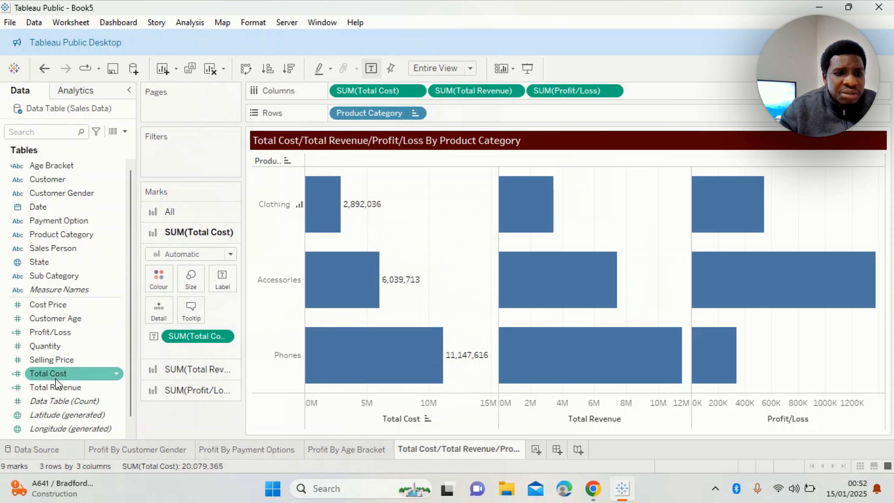
pyautogui.click(178, 370)
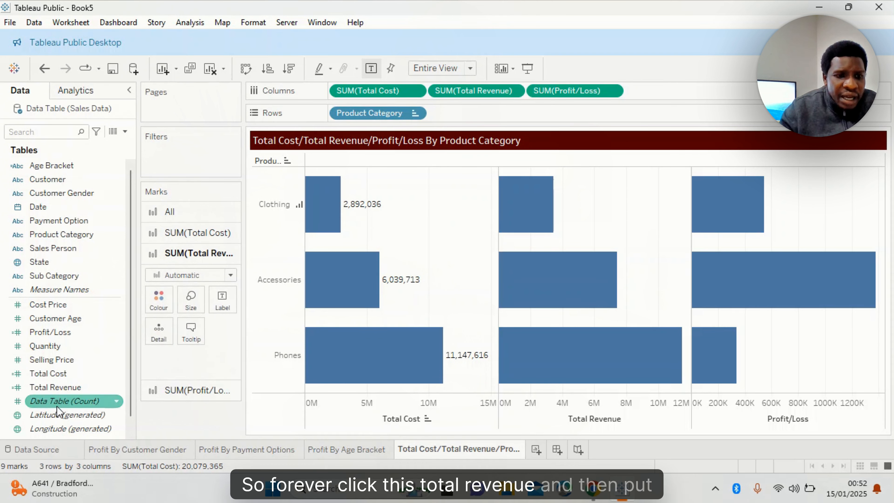
pyautogui.moveTo(54, 389); pyautogui.dragTo(223, 302)
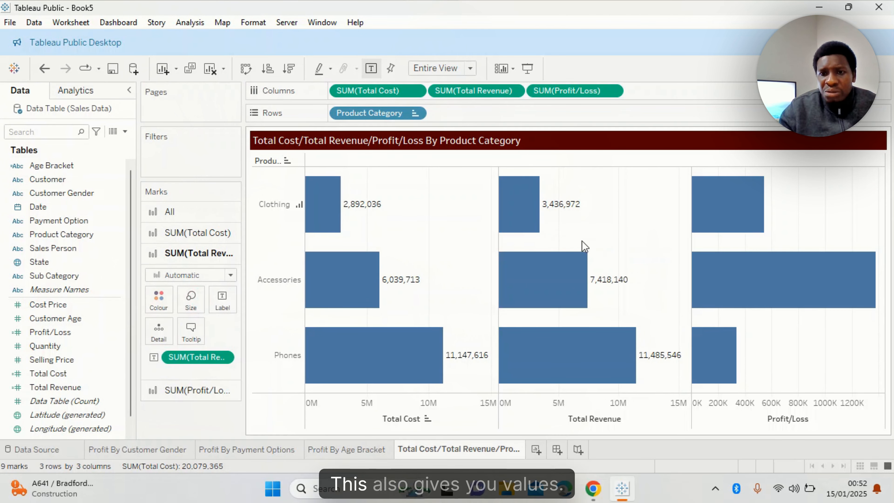
pyautogui.click(194, 388)
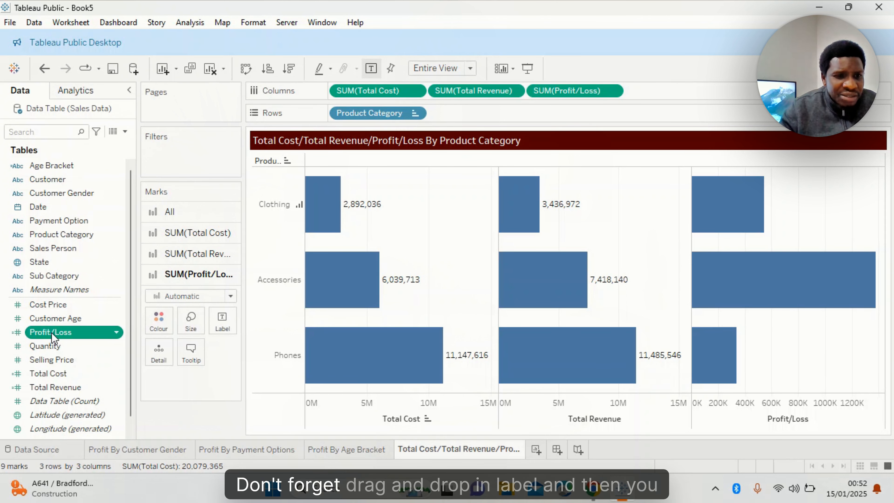
pyautogui.moveTo(51, 332); pyautogui.dragTo(221, 325)
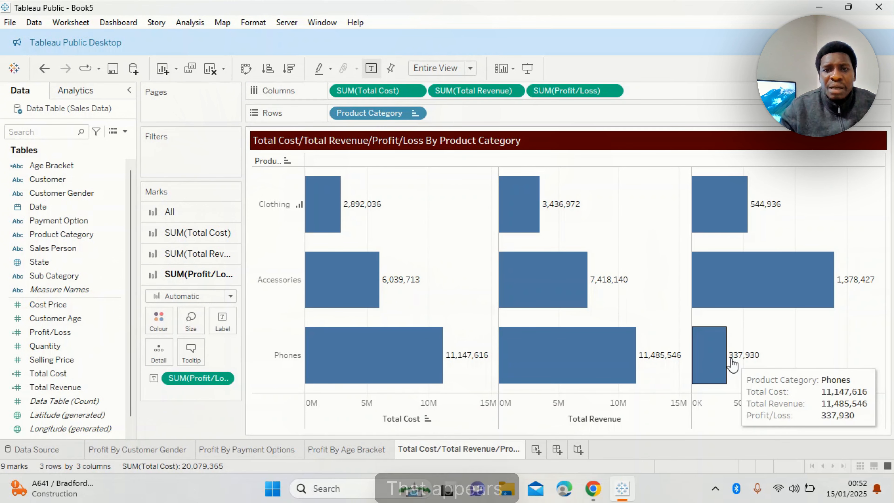
pyautogui.click(56, 319)
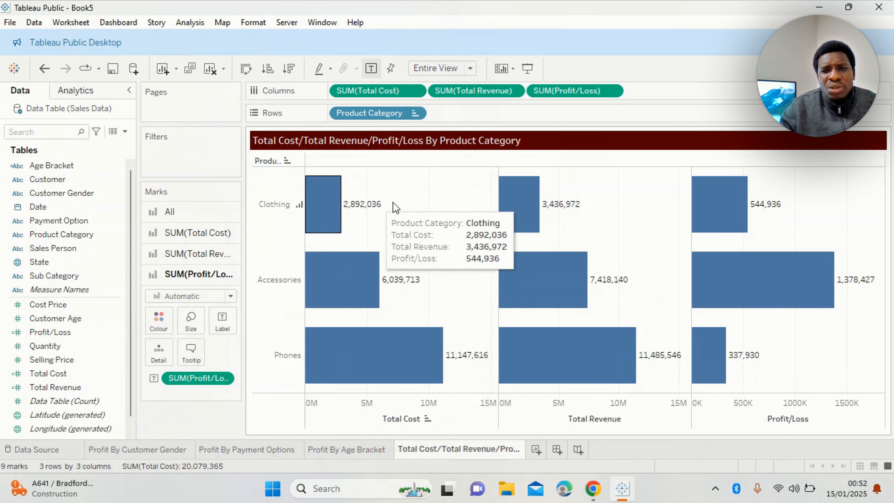
# Step: Colour the bars of all three measures by Product Category
pyautogui.click(170, 211)
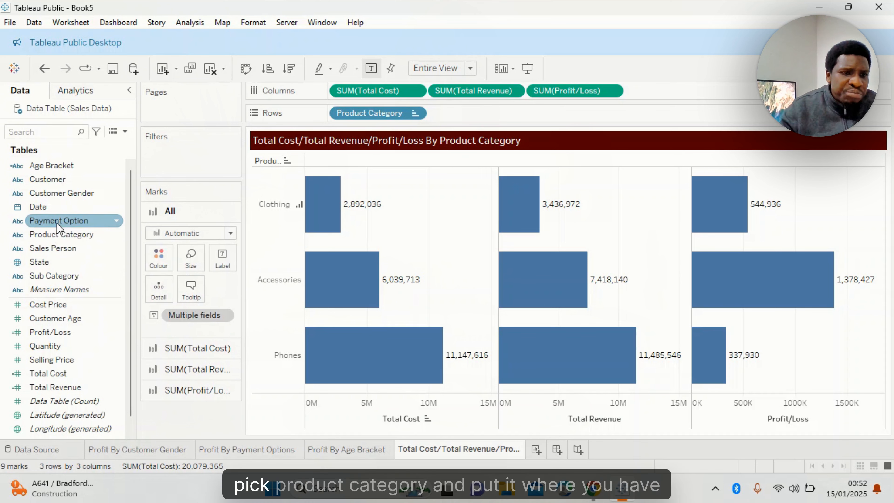
pyautogui.click(56, 234)
pyautogui.moveTo(59, 234); pyautogui.dragTo(161, 254)
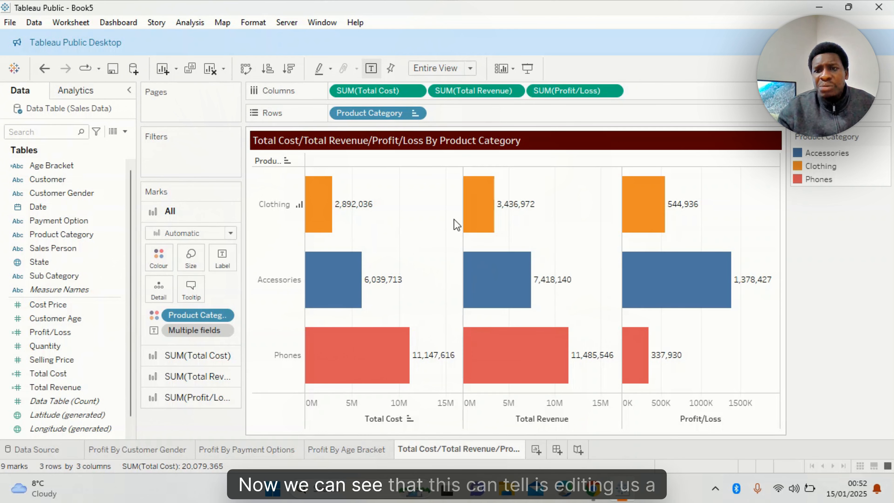
# Step: Compare total cost, total revenue and profit/loss for the Phones, Clothing and Accessories bars
pyautogui.moveTo(495, 239)
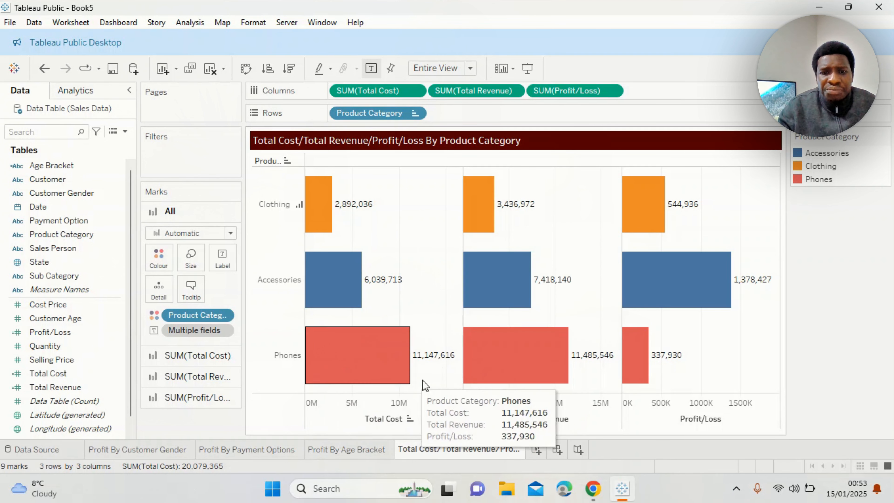
pyautogui.moveTo(483, 376)
pyautogui.moveTo(396, 367)
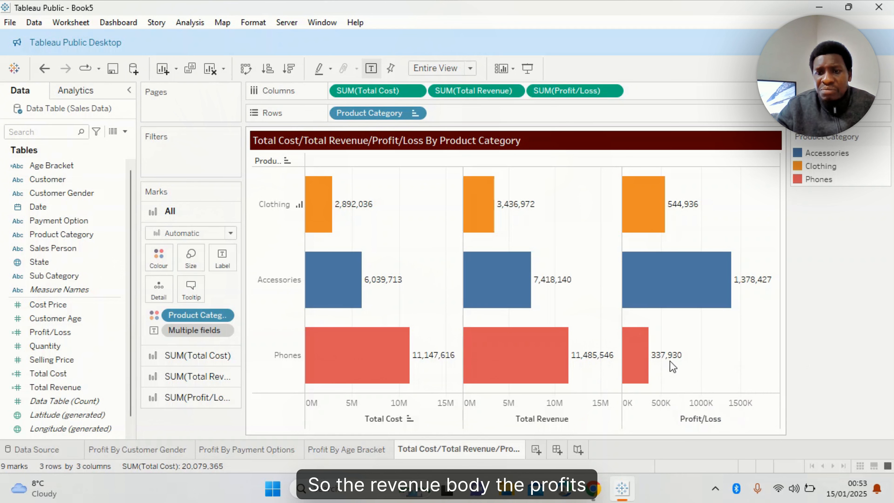
pyautogui.moveTo(680, 363)
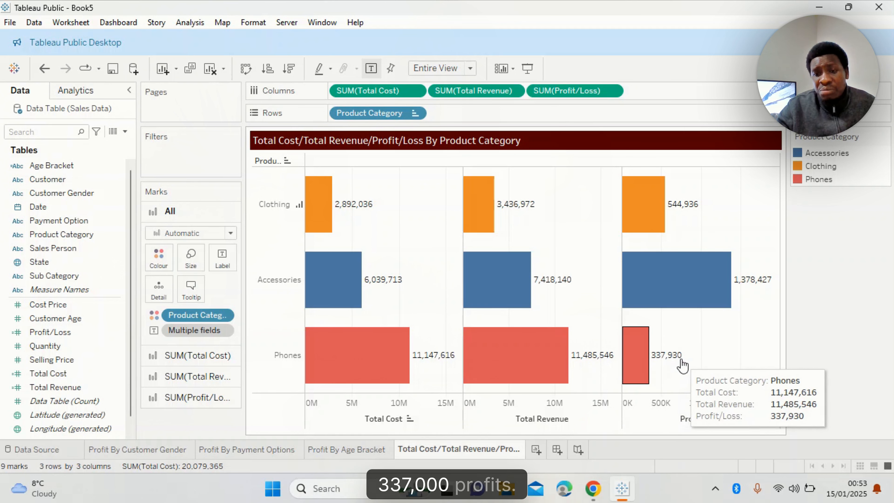
pyautogui.moveTo(534, 309)
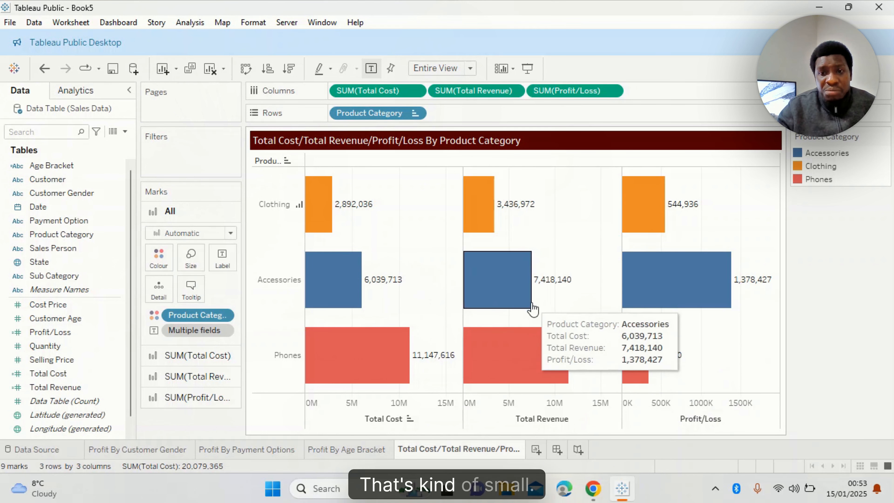
pyautogui.moveTo(331, 353)
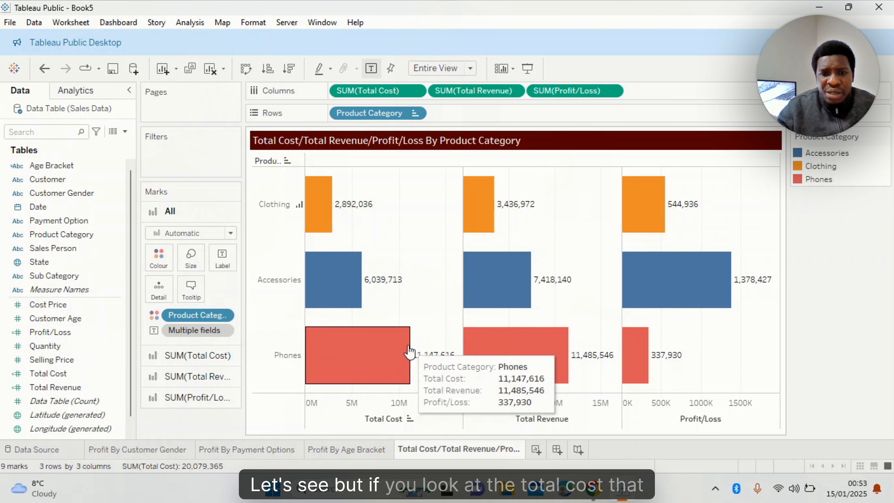
pyautogui.moveTo(573, 368)
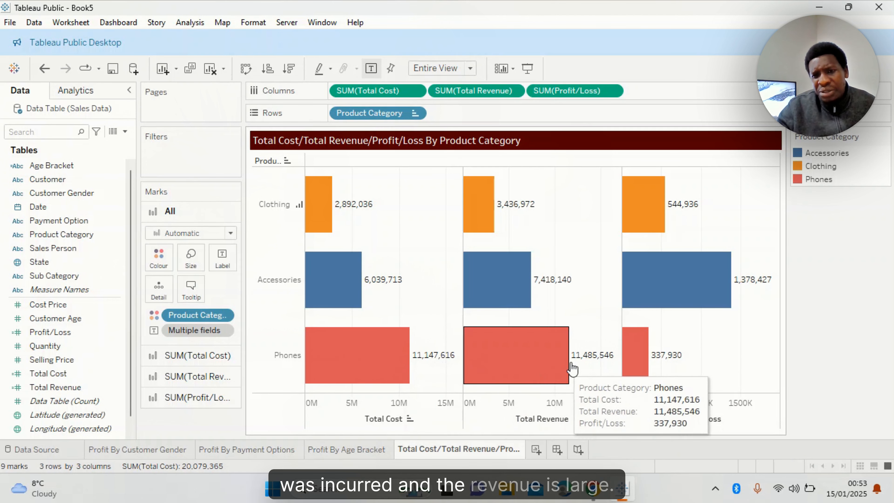
pyautogui.moveTo(322, 227)
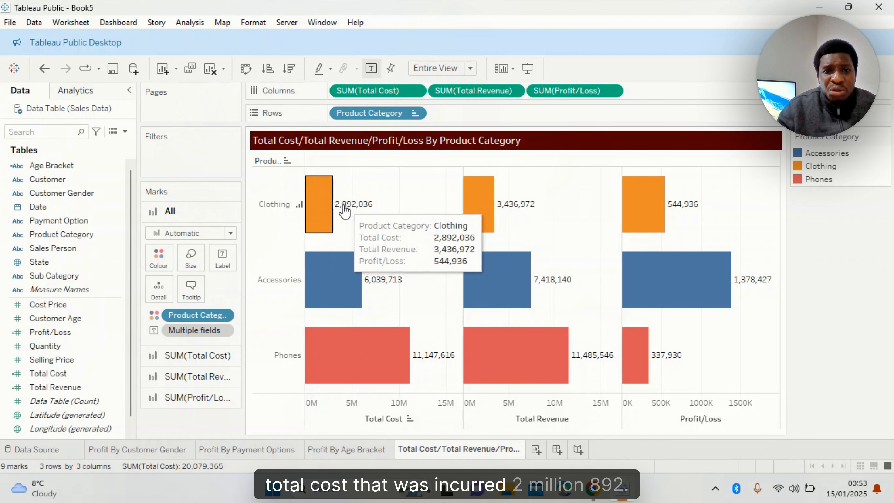
pyautogui.moveTo(359, 213)
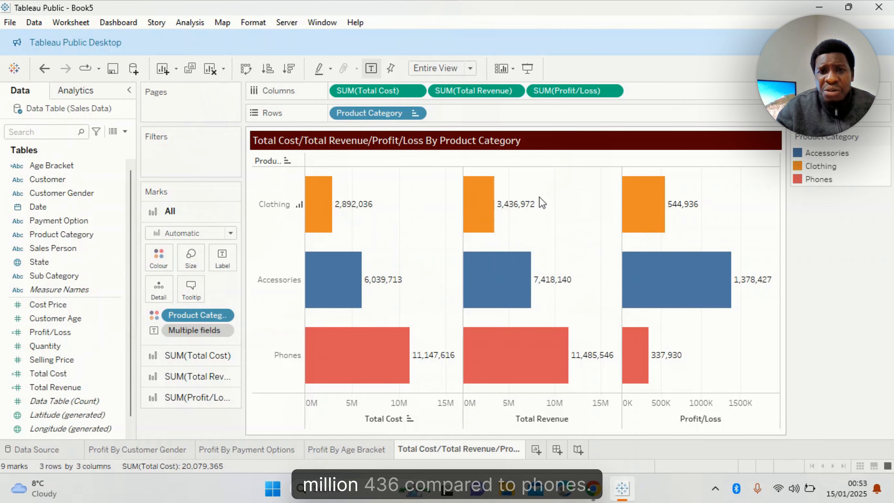
pyautogui.moveTo(527, 213)
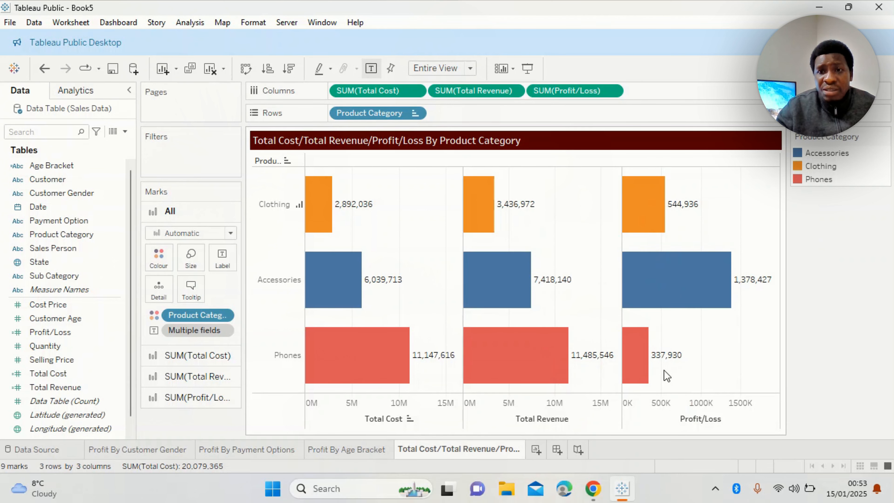
pyautogui.moveTo(679, 216)
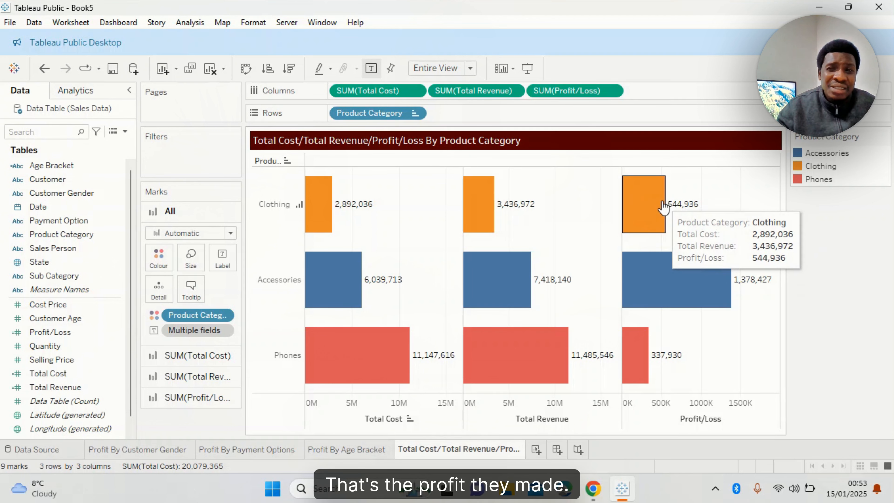
pyautogui.moveTo(327, 303)
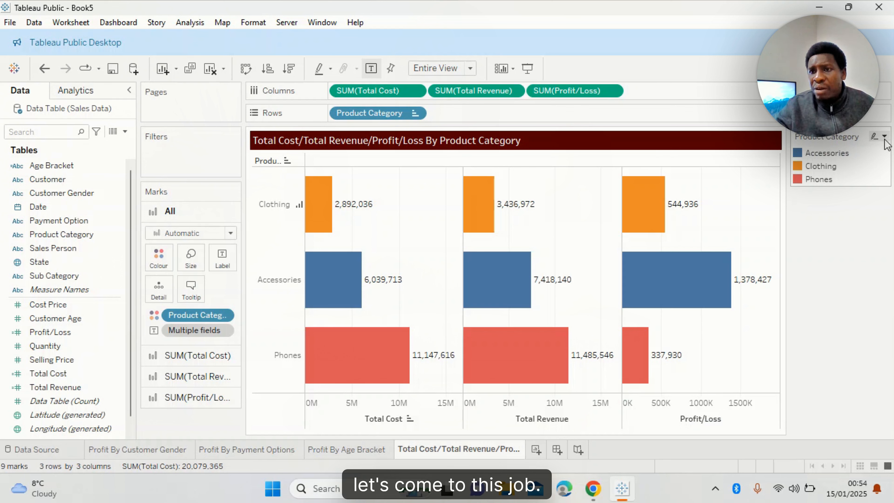
# Step: Hide the Product Category colour legend
pyautogui.click(885, 138)
pyautogui.click(821, 248)
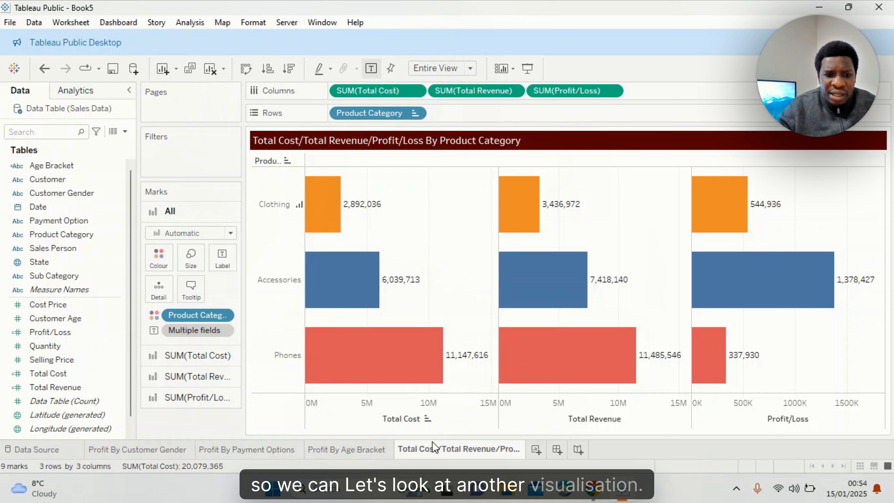
# Step: Duplicate the product category worksheet and rename the copy "Trend of Profit By month"
pyautogui.moveTo(158, 453)
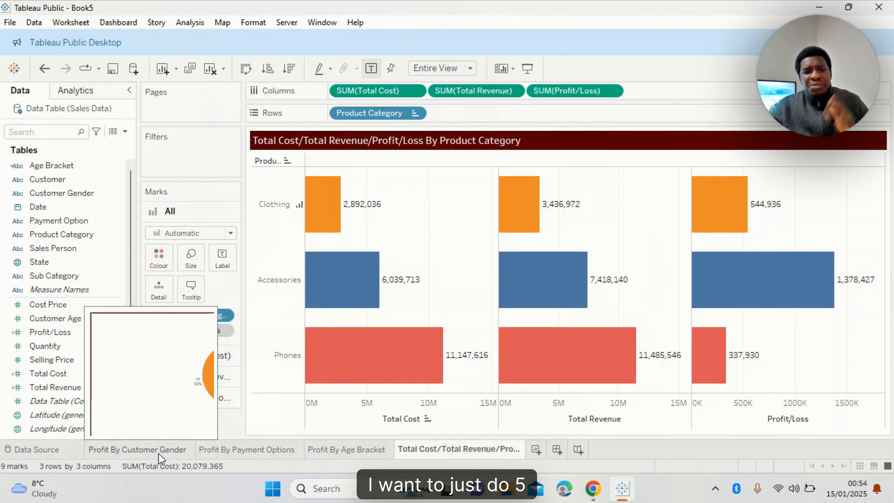
pyautogui.moveTo(444, 452)
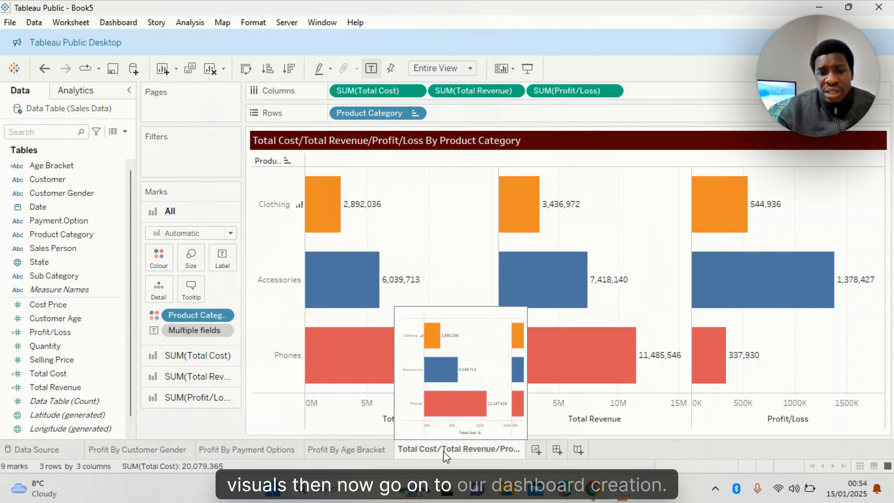
pyautogui.rightClick(467, 451)
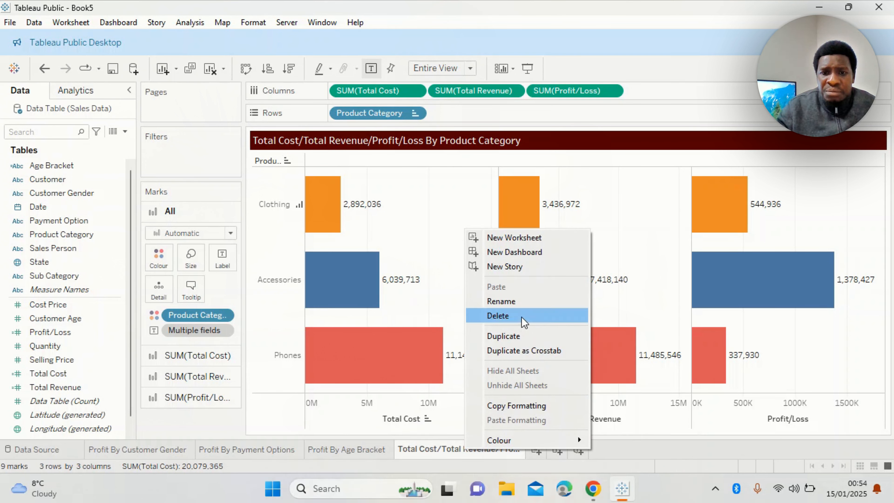
pyautogui.click(511, 339)
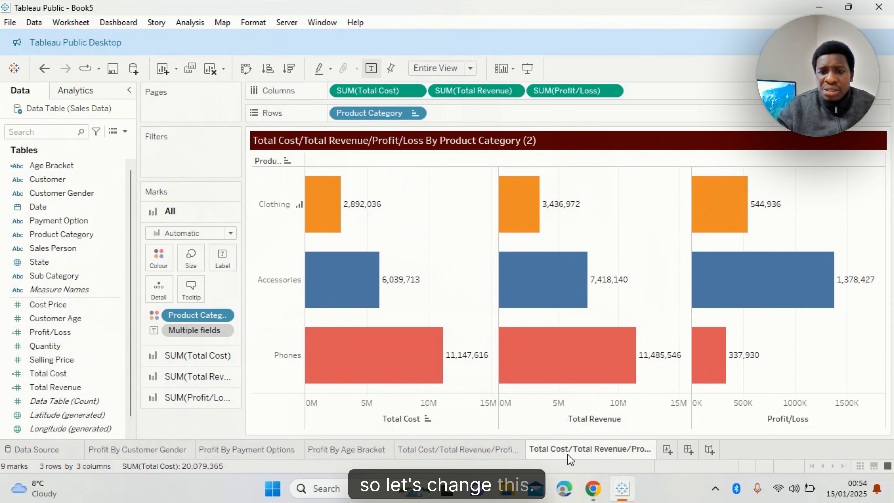
pyautogui.doubleClick(567, 455)
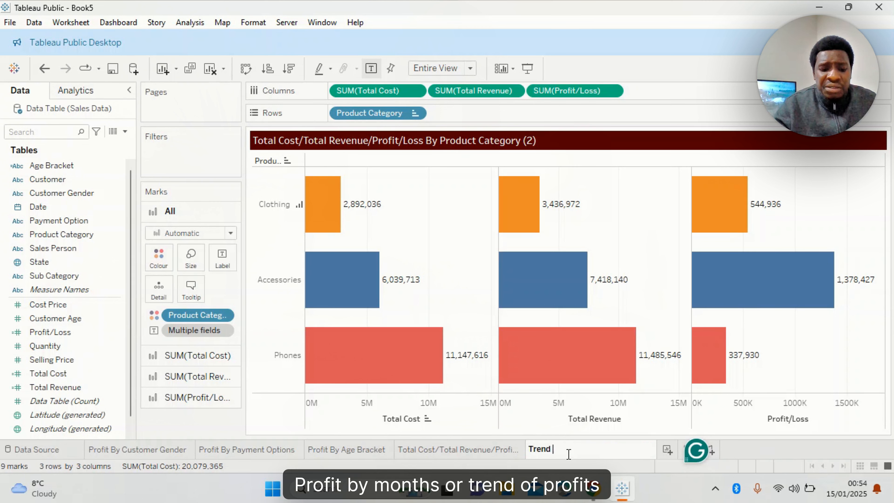
pyautogui.write('of Profit')
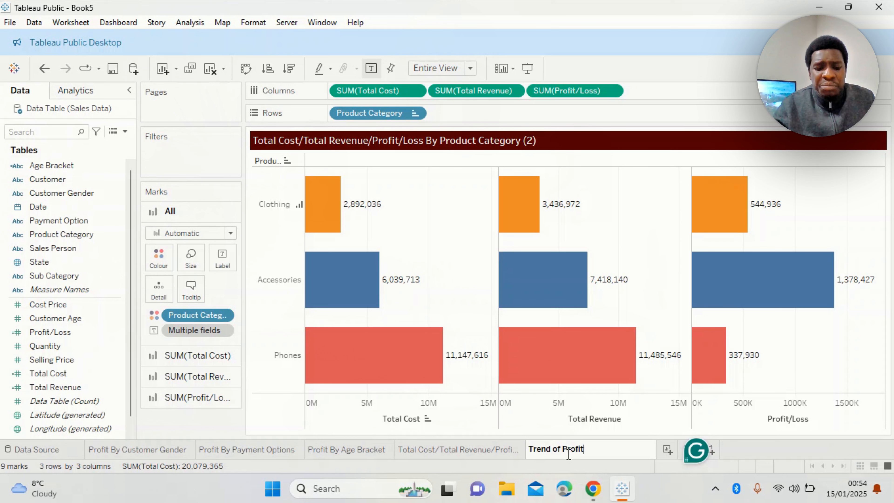
pyautogui.write(' By month')
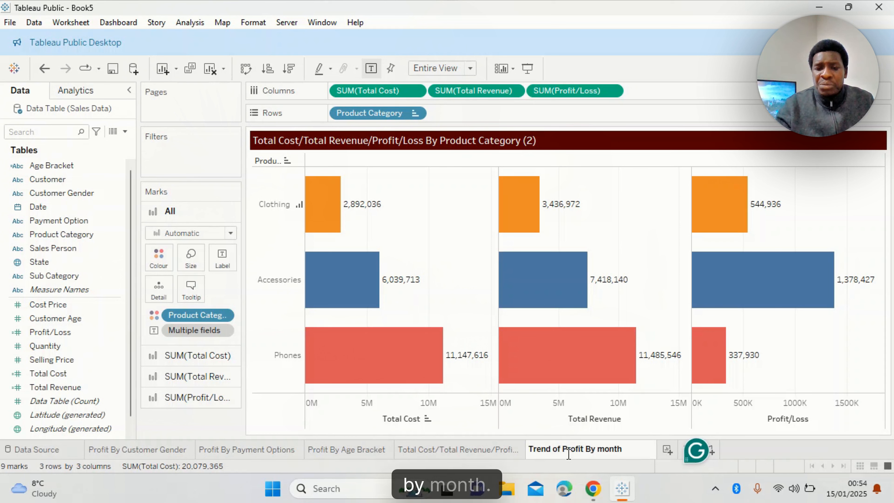
pyautogui.press('Return')
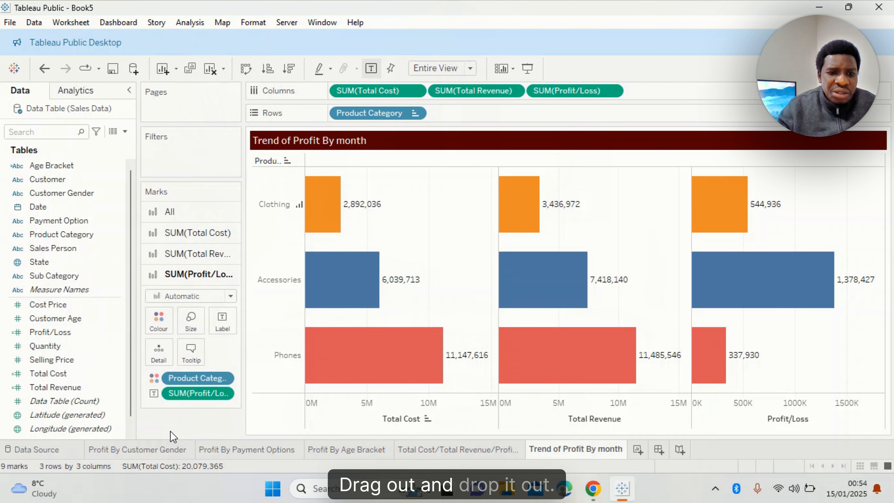
# Step: Remove every field from the duplicated profit trend worksheet, including the Profit/Loss label, Product Category and all three measures
pyautogui.moveTo(177, 394); pyautogui.dragTo(168, 446)
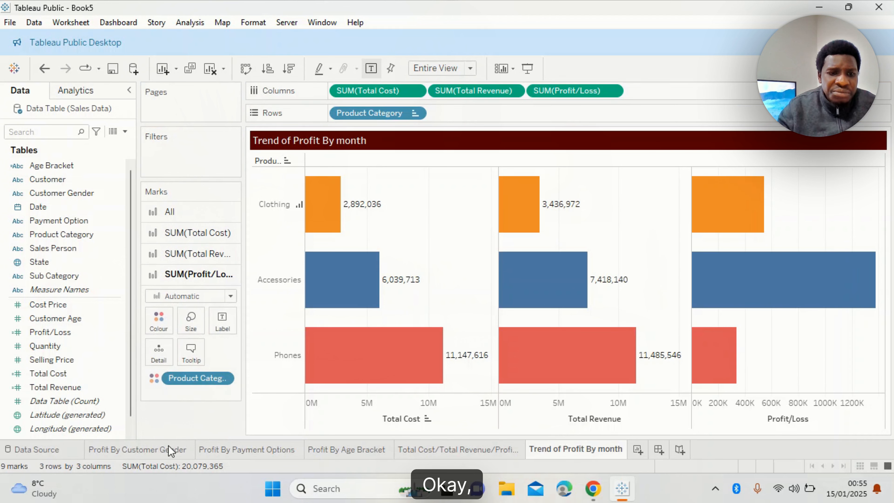
pyautogui.moveTo(183, 386); pyautogui.dragTo(182, 417)
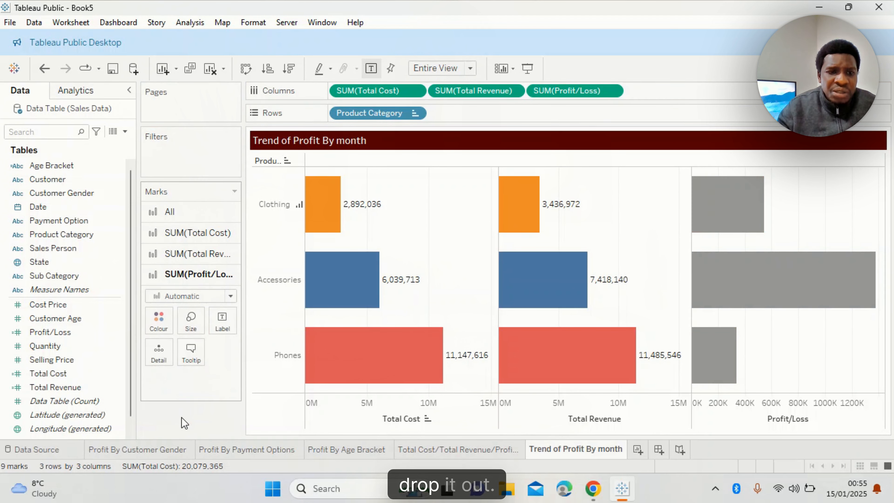
pyautogui.moveTo(362, 113); pyautogui.dragTo(184, 414)
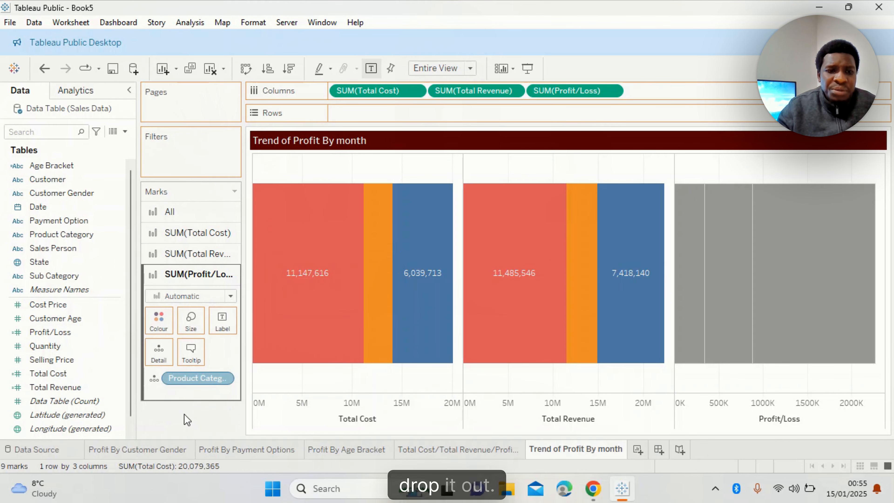
pyautogui.moveTo(366, 92); pyautogui.dragTo(174, 422)
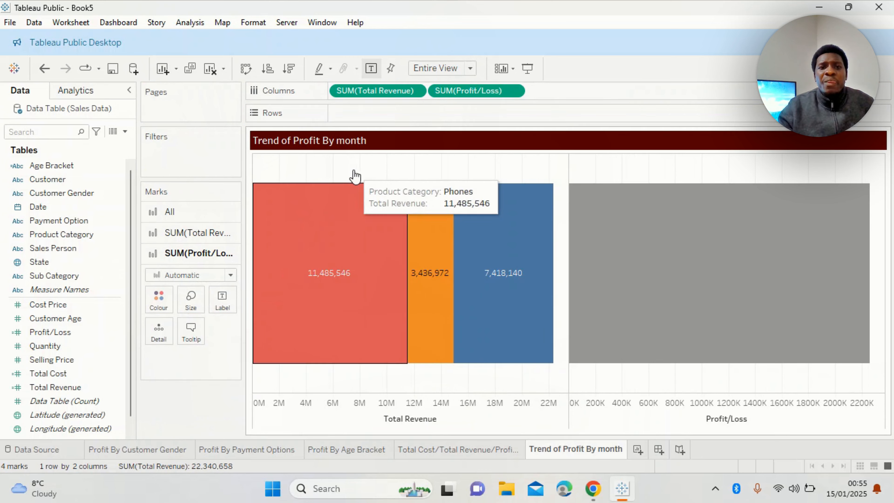
pyautogui.moveTo(370, 91); pyautogui.dragTo(190, 412)
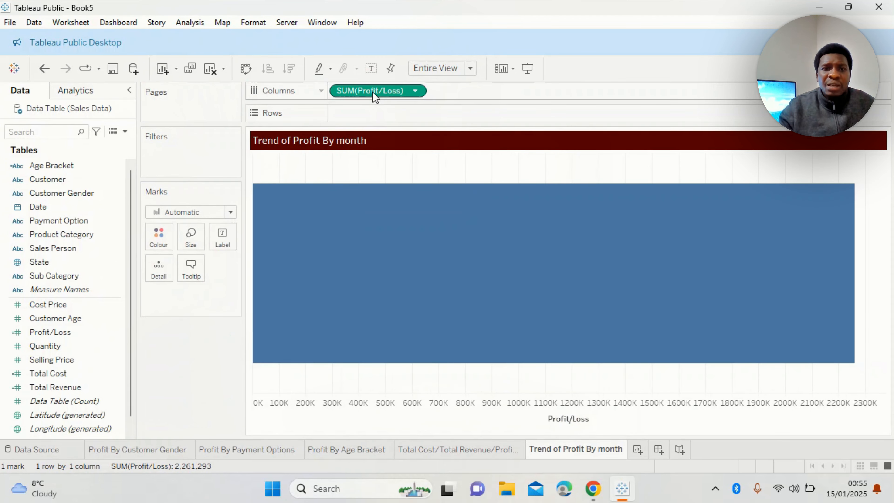
pyautogui.moveTo(370, 91); pyautogui.dragTo(203, 410)
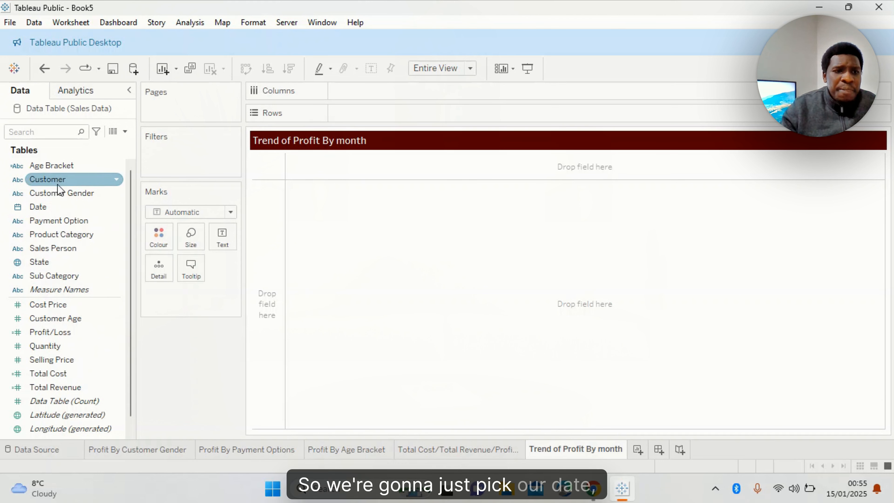
# Step: Place Date and the sum of Profit/Loss on the rows of the empty trend worksheet
pyautogui.click(41, 207)
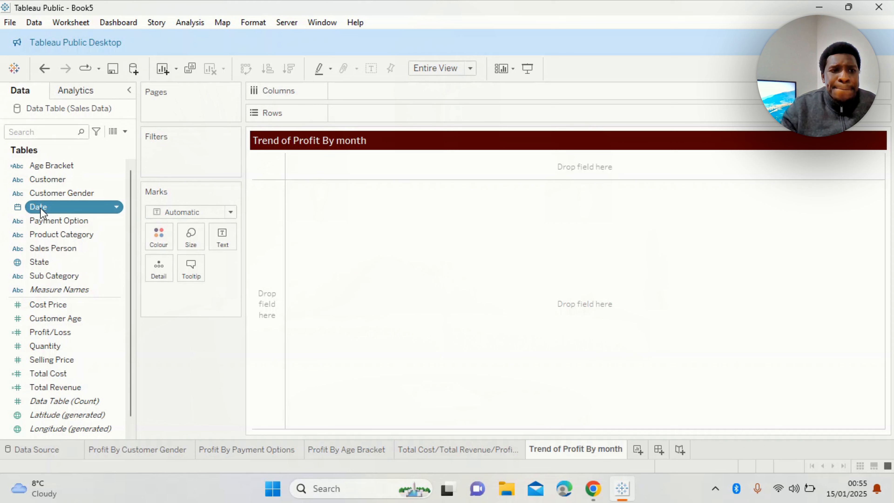
pyautogui.click(40, 208)
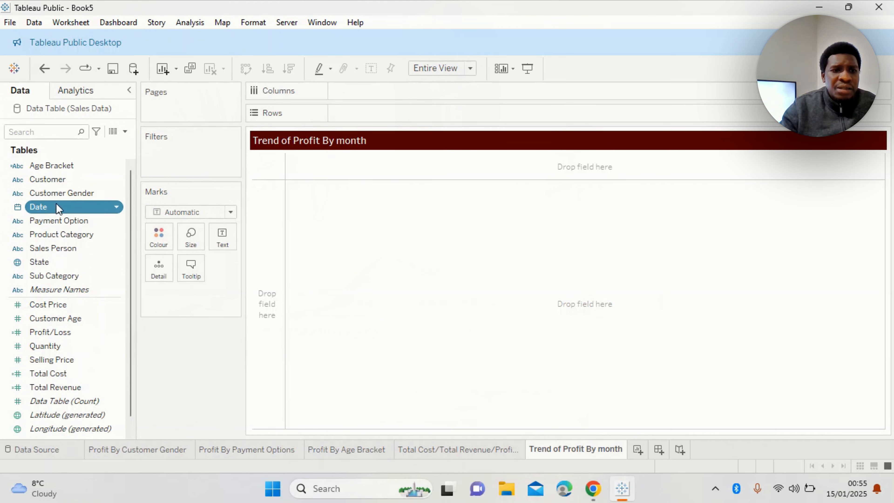
pyautogui.moveTo(58, 209); pyautogui.dragTo(352, 117)
pyautogui.moveTo(355, 111); pyautogui.dragTo(356, 112)
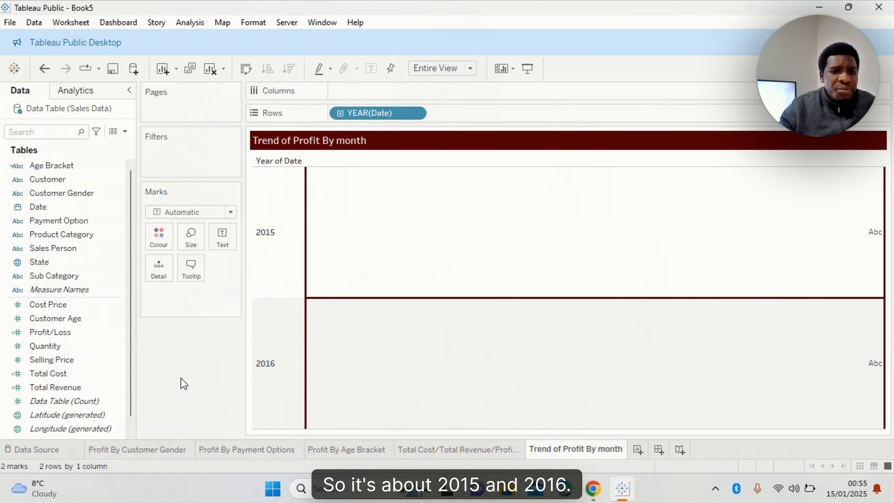
pyautogui.click(47, 333)
pyautogui.moveTo(111, 300)
pyautogui.mouseDown()
pyautogui.moveTo(309, 226)
pyautogui.moveTo(407, 152)
pyautogui.moveTo(436, 151)
pyautogui.moveTo(419, 222)
pyautogui.moveTo(461, 114)
pyautogui.mouseUp()
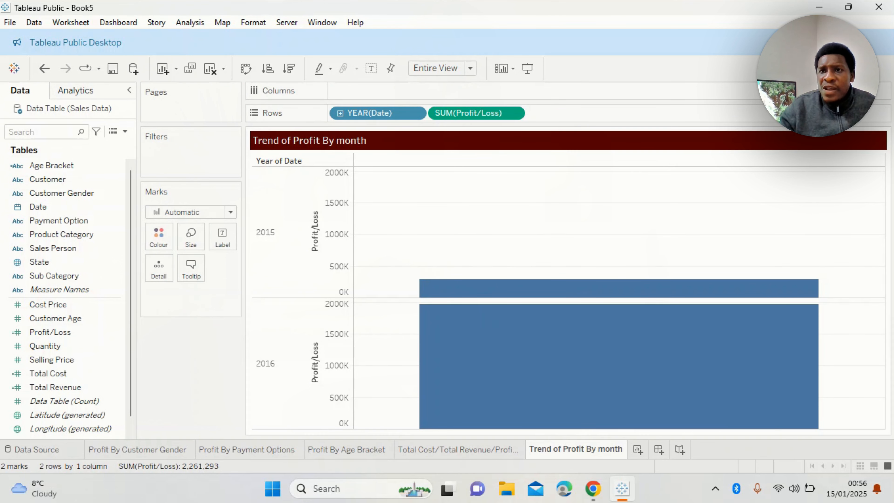
# Step: Convert the yearly Profit/Loss bars to a continuous line chart using the recommended chart types
pyautogui.click(865, 68)
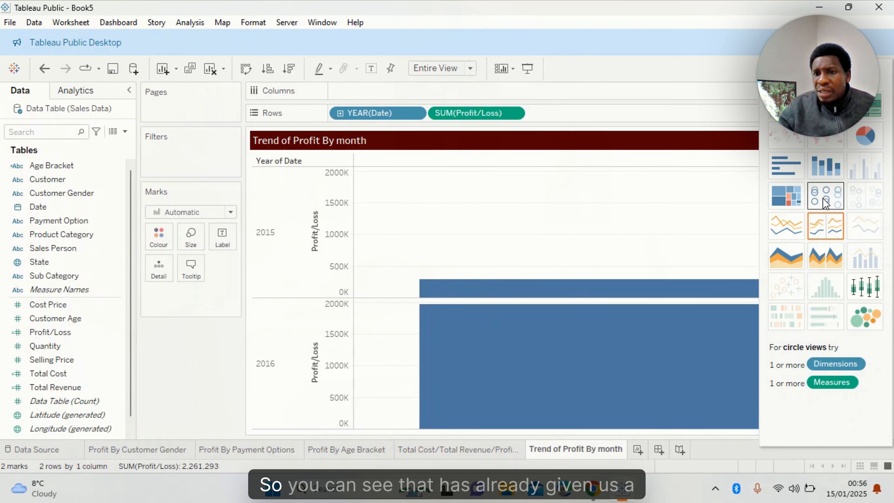
pyautogui.click(824, 226)
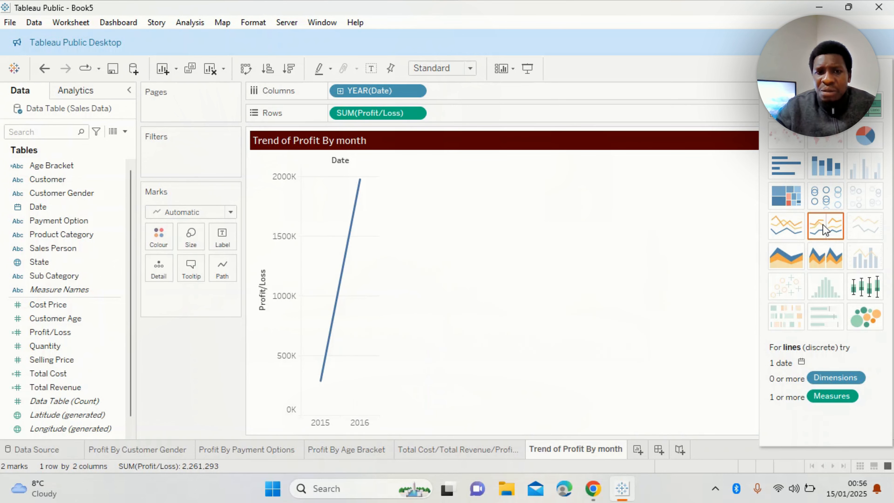
pyautogui.click(789, 222)
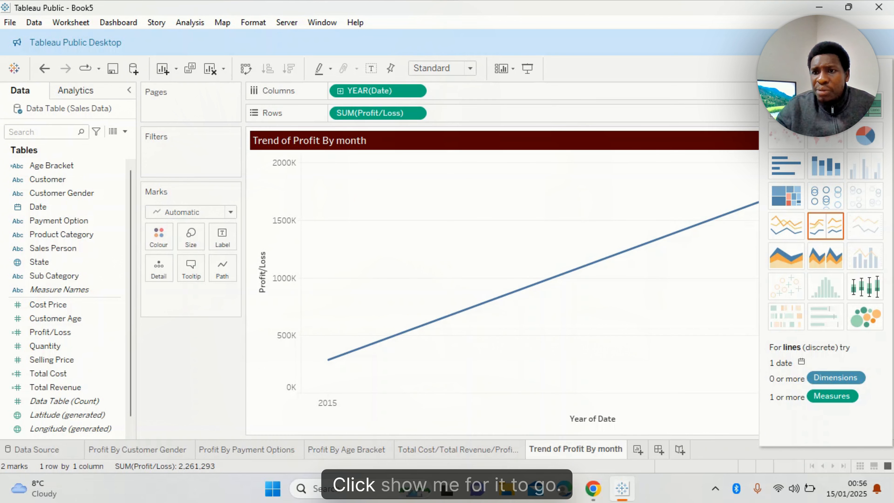
pyautogui.click(862, 68)
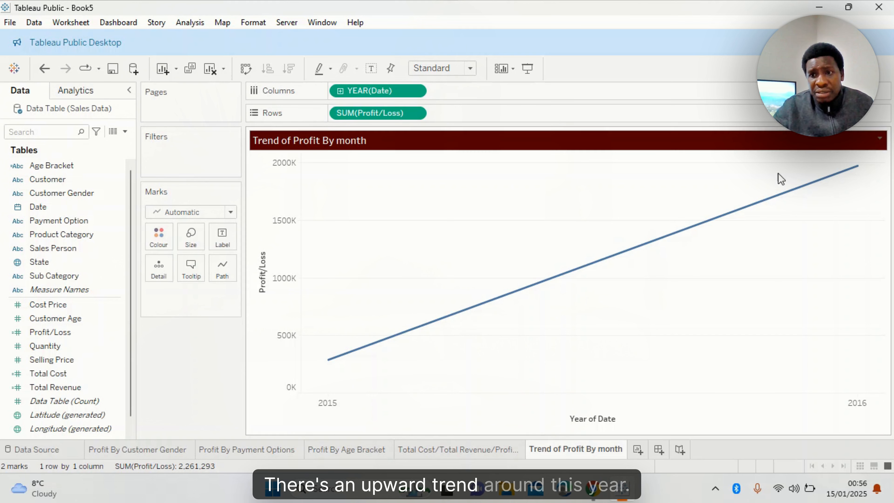
# Step: Drill the date axis down from year through quarter to month
pyautogui.moveTo(531, 280)
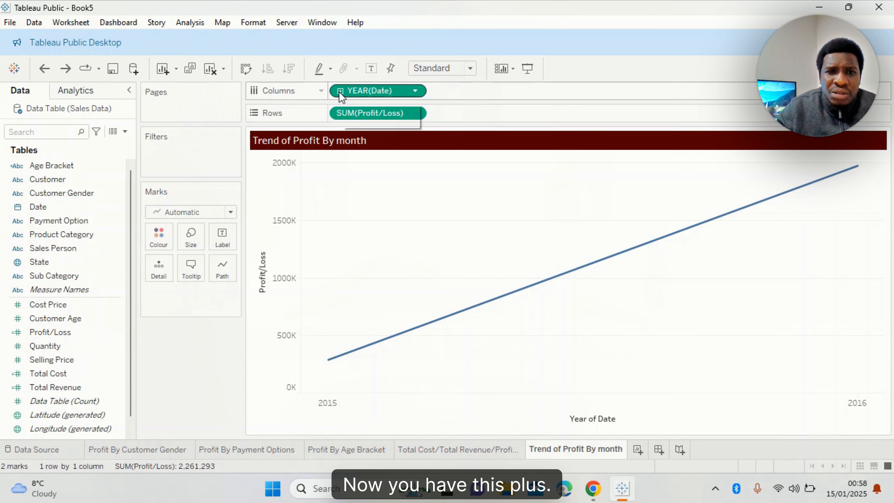
pyautogui.click(341, 91)
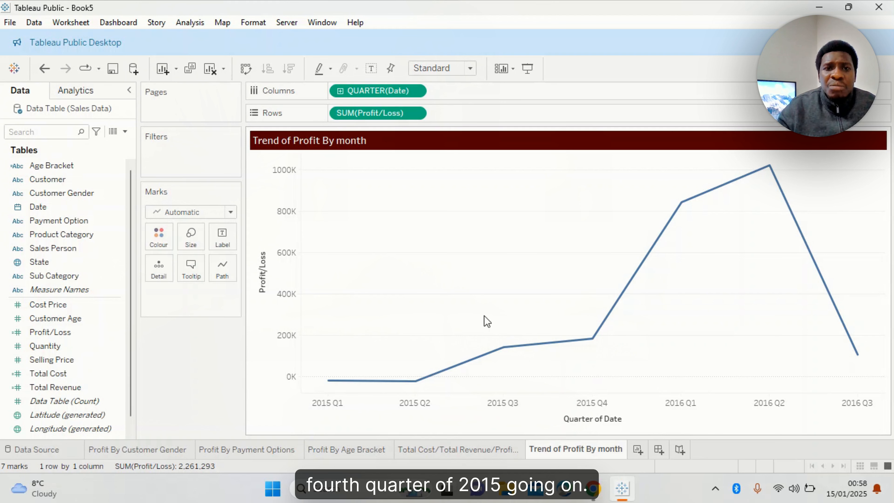
pyautogui.click(340, 91)
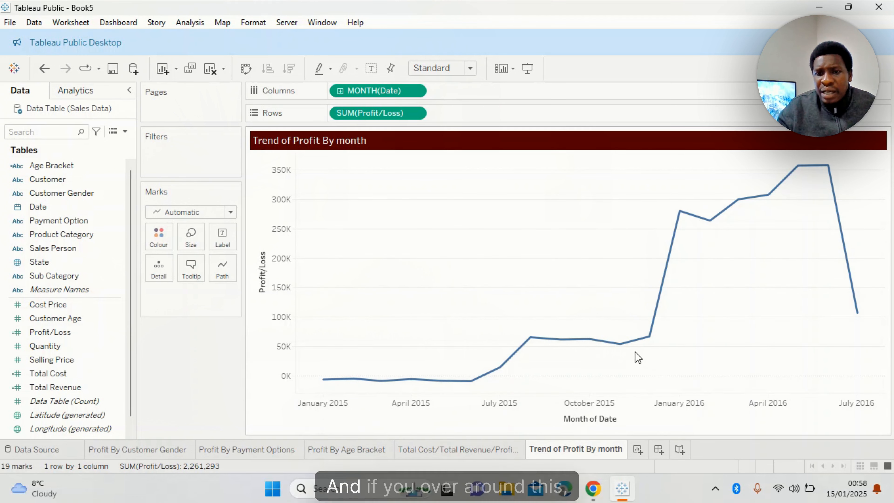
# Step: Examine the Profit/Loss values of individual months along the trend line, especially in the second half of 2015
pyautogui.moveTo(605, 348)
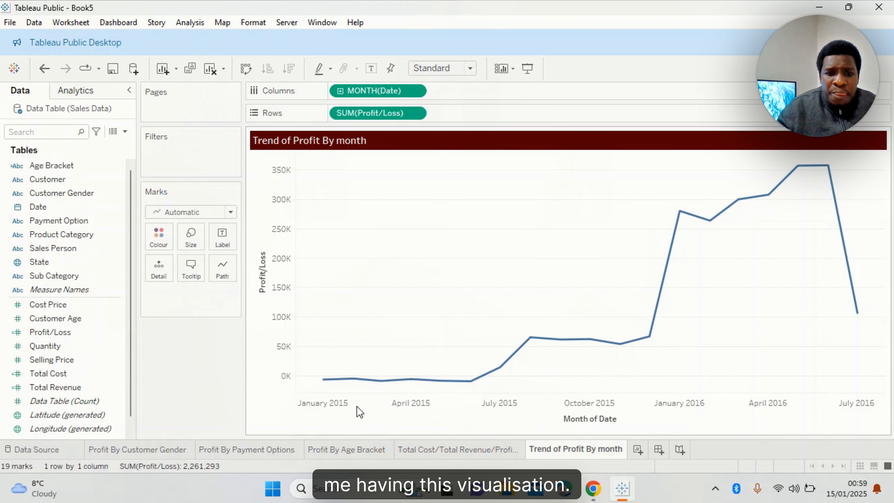
pyautogui.moveTo(336, 386)
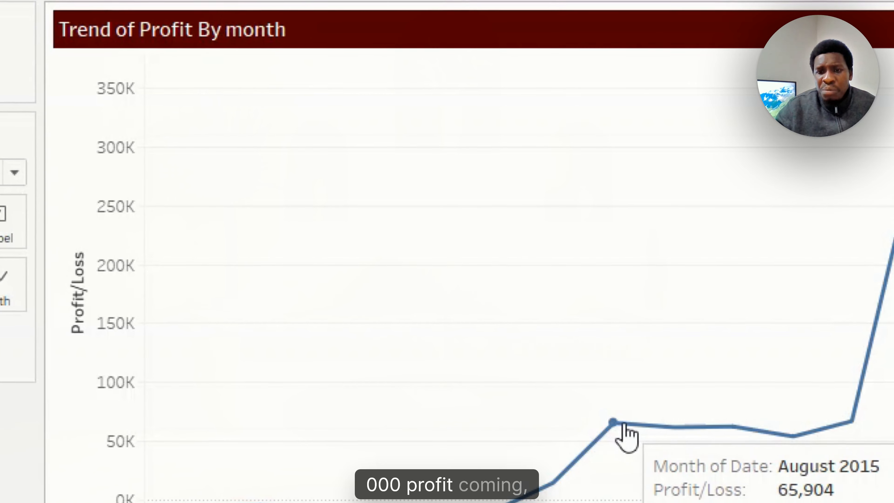
pyautogui.moveTo(661, 430)
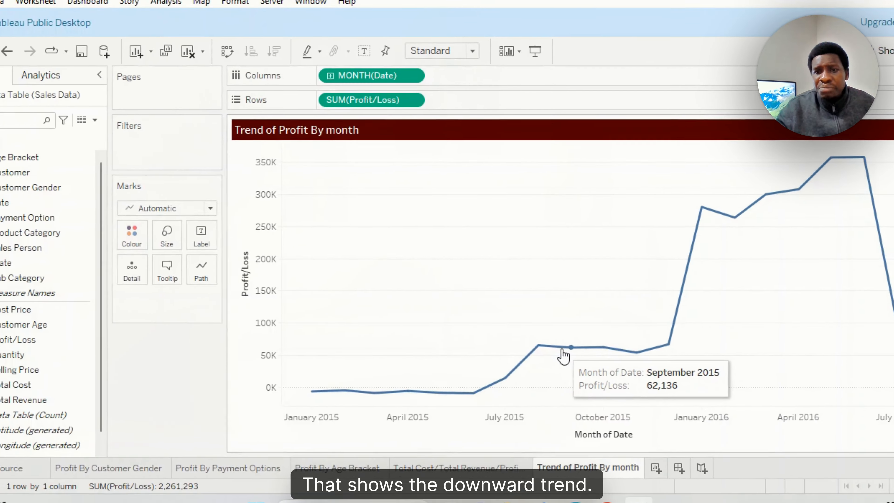
pyautogui.moveTo(637, 357)
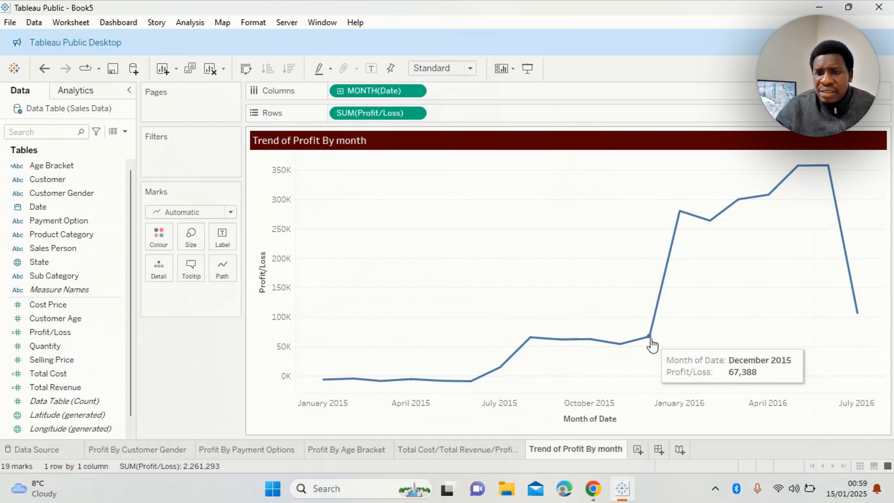
pyautogui.click(621, 346)
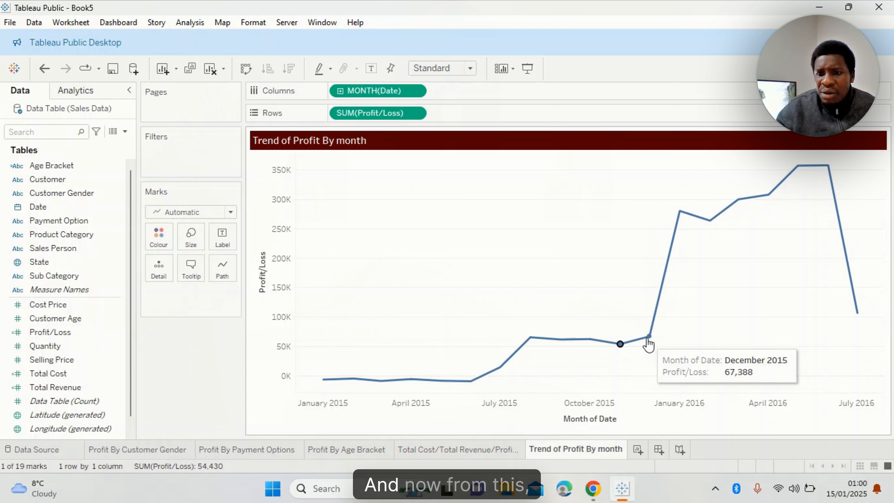
pyautogui.click(621, 347)
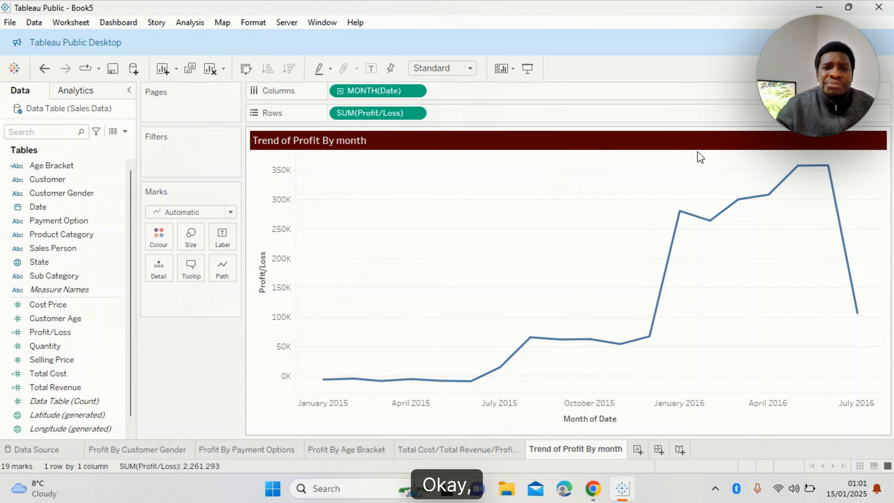
# Step: Fit the chart to the entire view and label the line's points with the sum of Profit/Loss
pyautogui.click(470, 68)
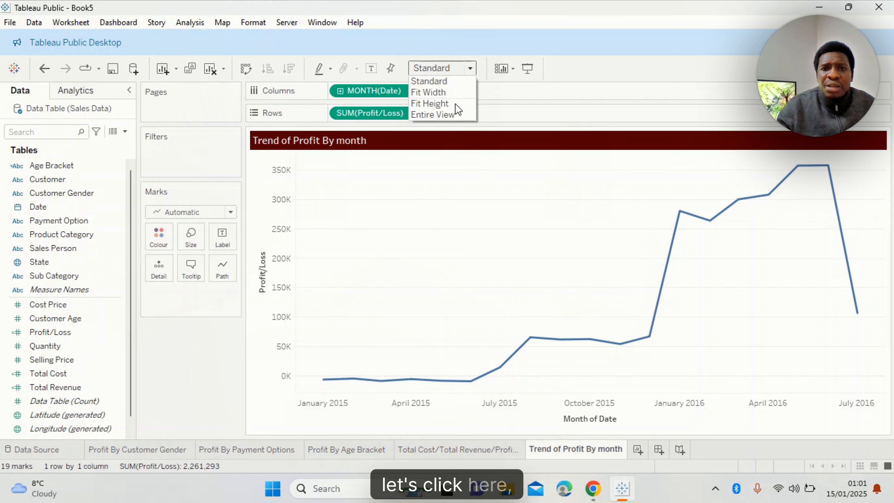
pyautogui.click(444, 114)
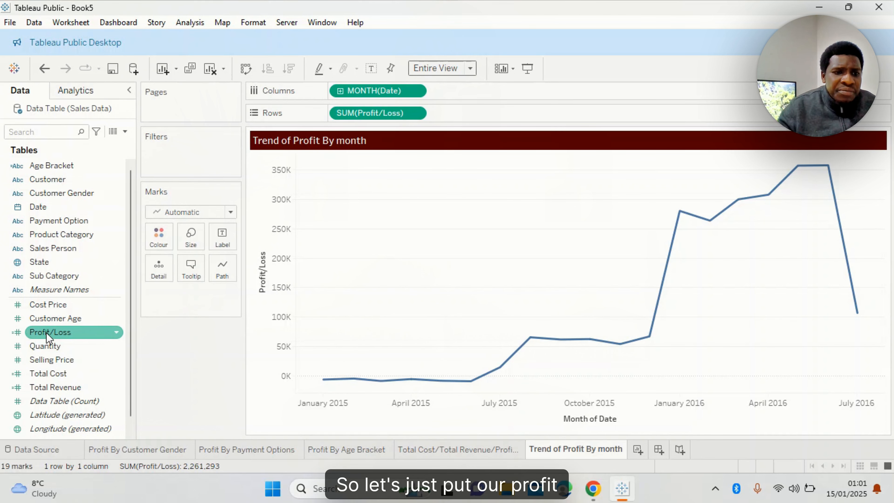
pyautogui.moveTo(56, 332); pyautogui.dragTo(222, 243)
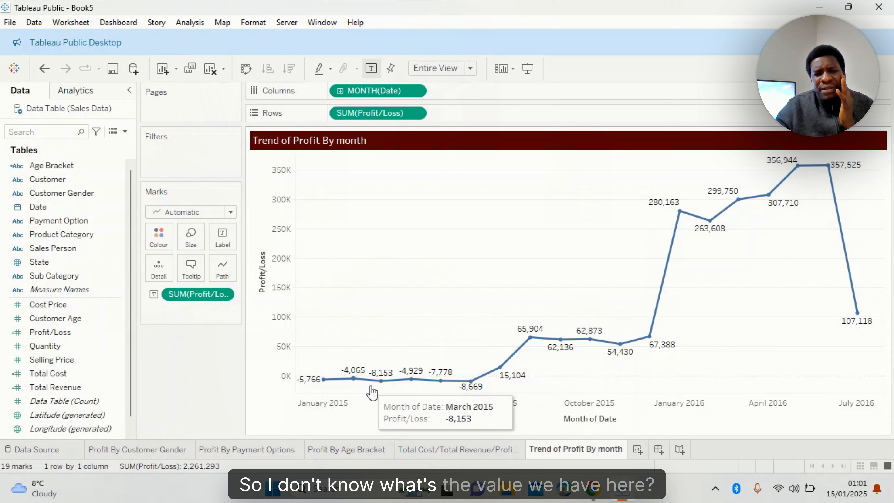
pyautogui.moveTo(828, 168)
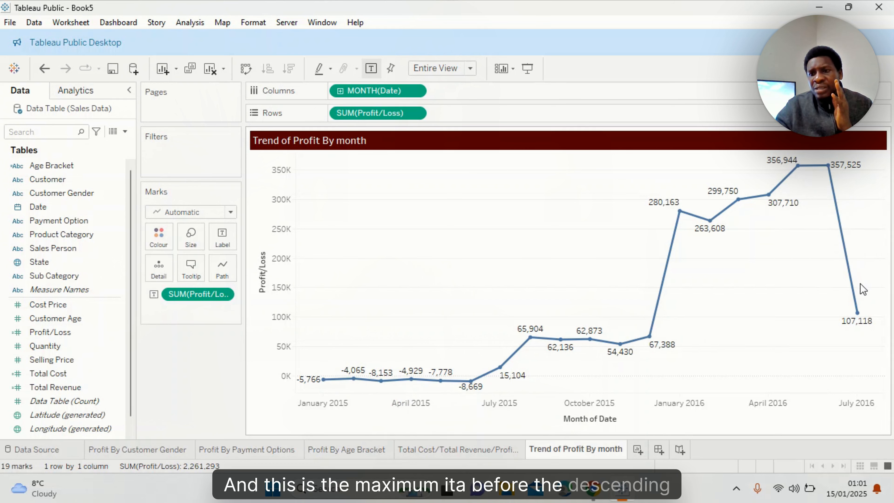
pyautogui.moveTo(850, 279)
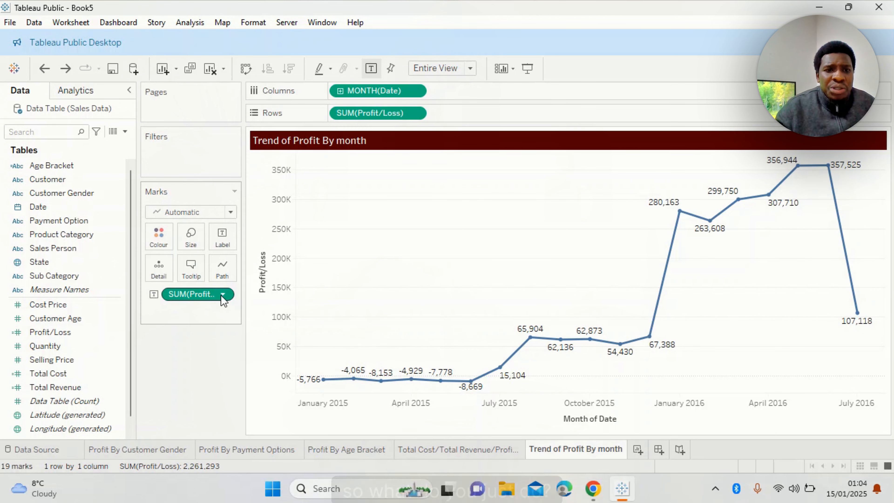
# Step: Restrict the line's mark labels to the minimum and maximum values
pyautogui.click(222, 239)
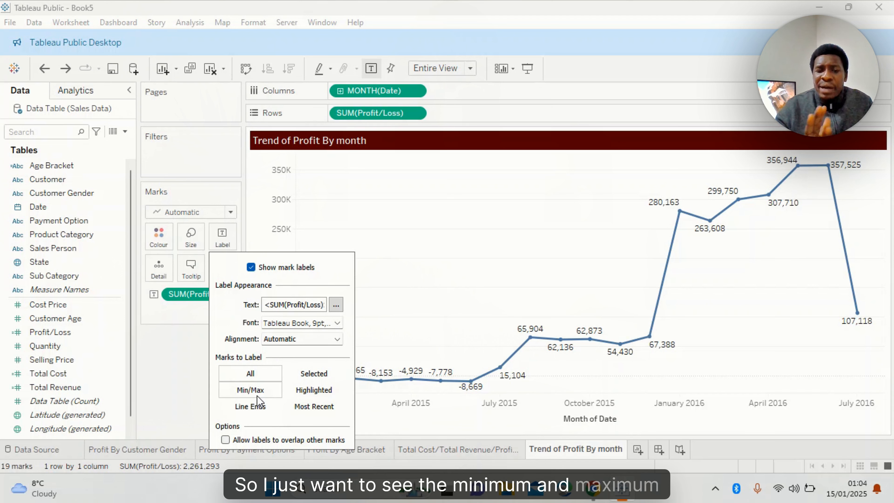
pyautogui.click(246, 391)
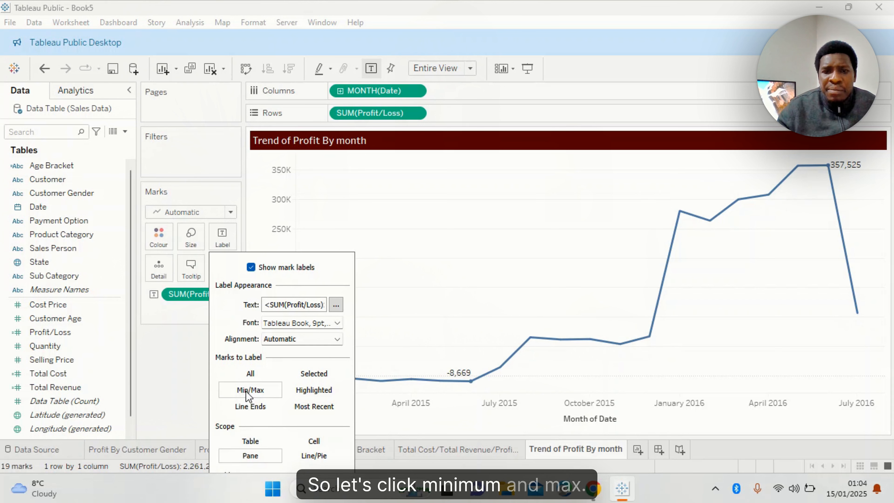
pyautogui.click(397, 314)
pyautogui.moveTo(471, 384)
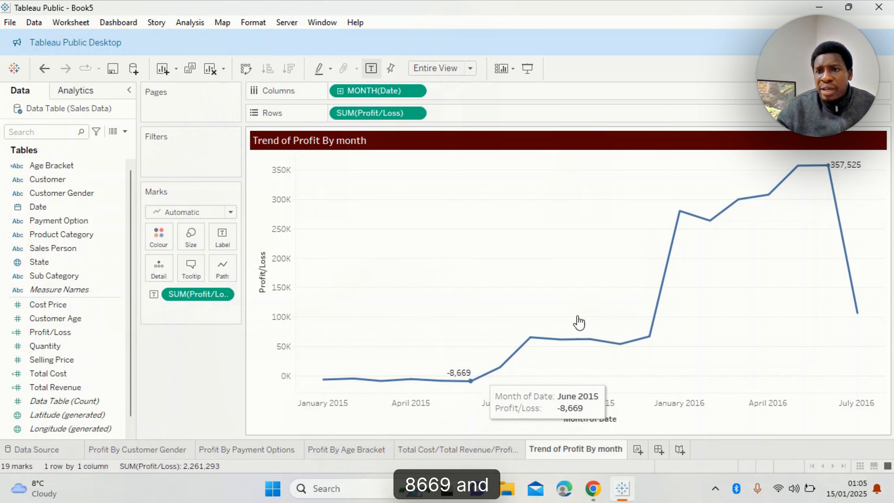
pyautogui.moveTo(828, 172)
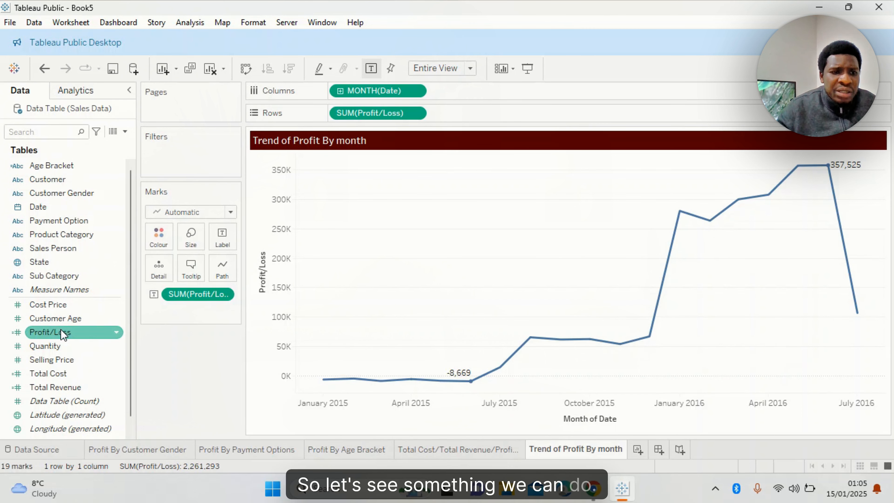
# Step: Colour the monthly trend line by the sum of Profit/Loss
pyautogui.moveTo(49, 332); pyautogui.dragTo(155, 236)
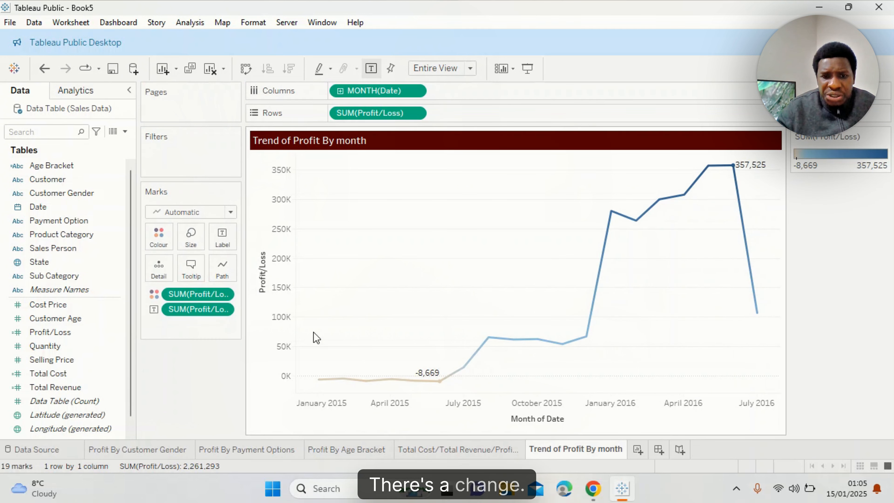
pyautogui.moveTo(417, 385)
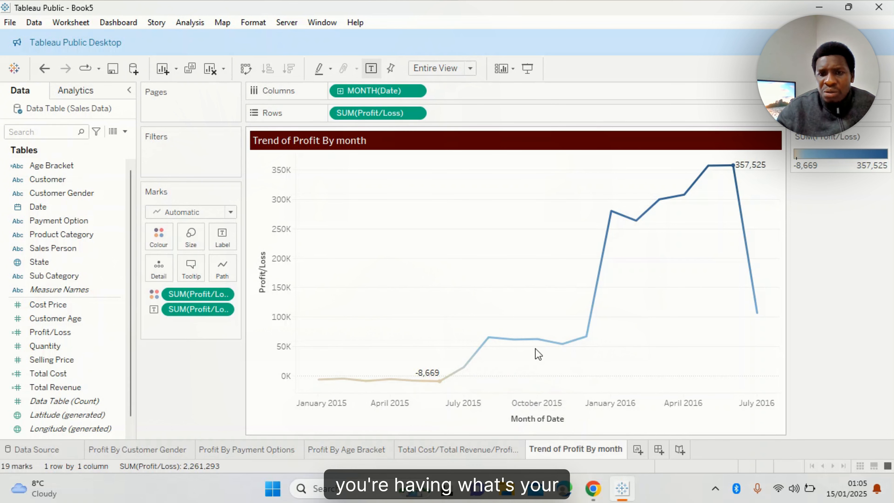
pyautogui.moveTo(554, 352)
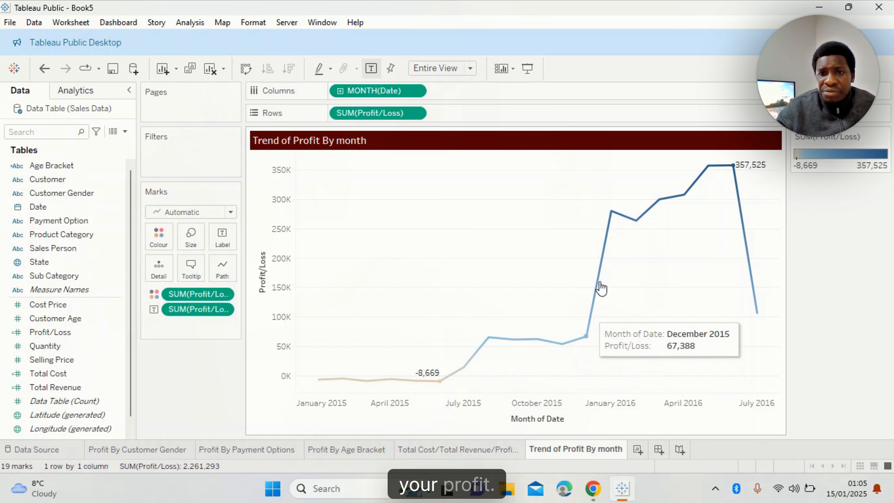
# Step: Switch the Profit/Loss colouring of the monthly trend line to stepped colour with 2 steps
pyautogui.moveTo(641, 226)
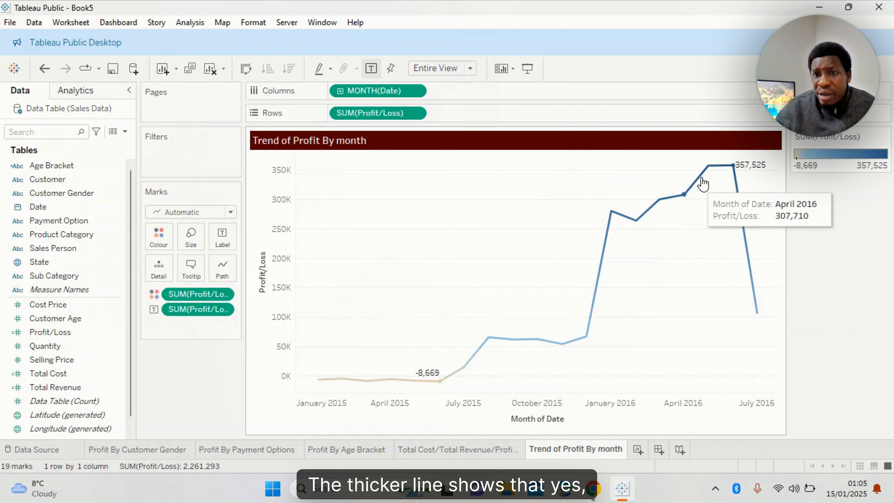
pyautogui.moveTo(731, 172)
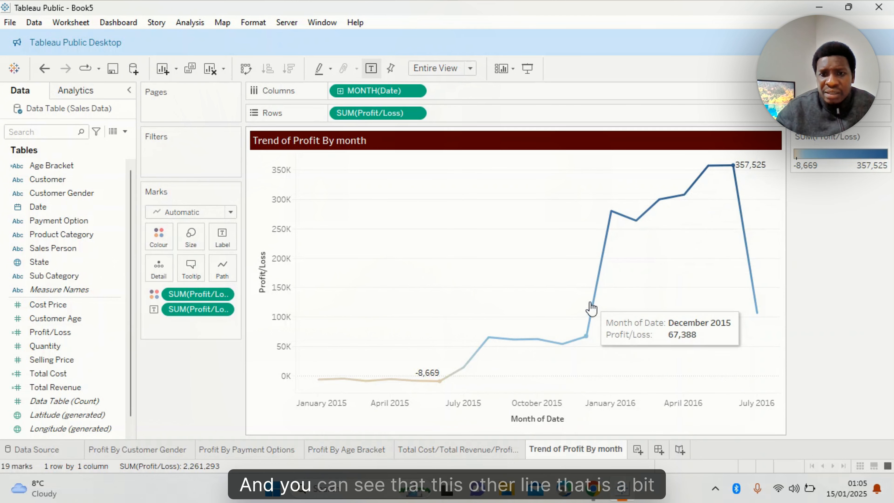
pyautogui.moveTo(525, 348)
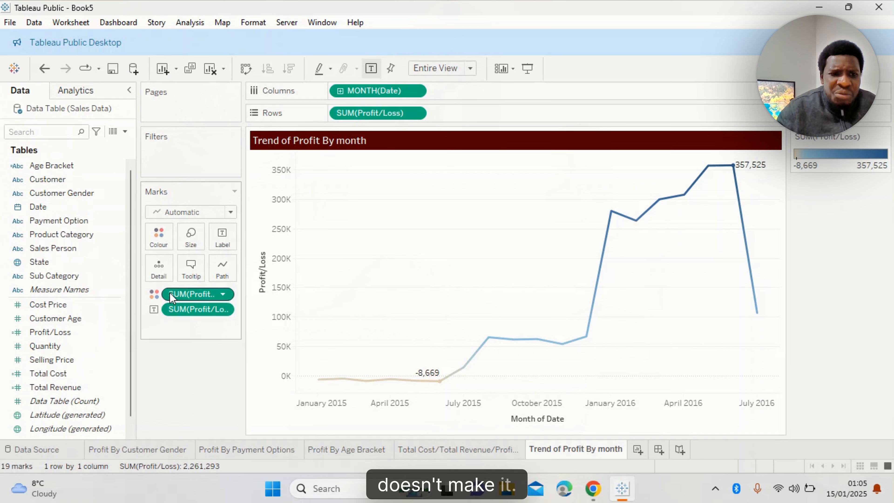
pyautogui.click(163, 234)
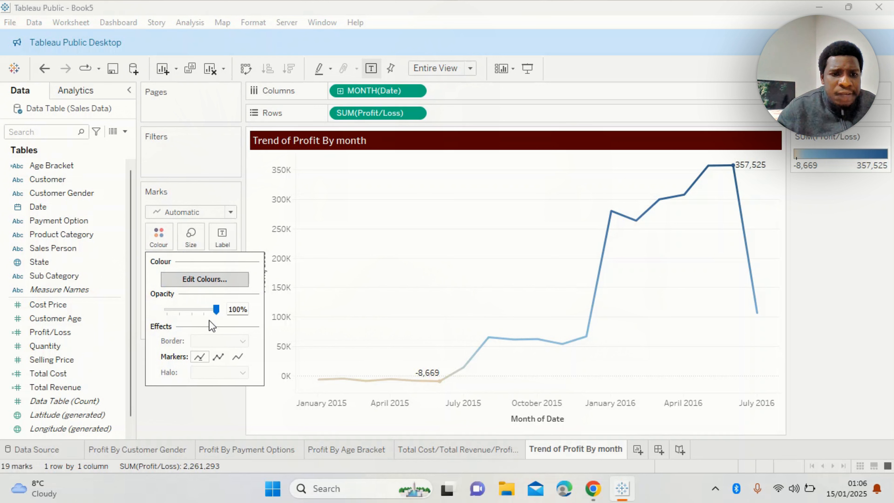
pyautogui.click(211, 280)
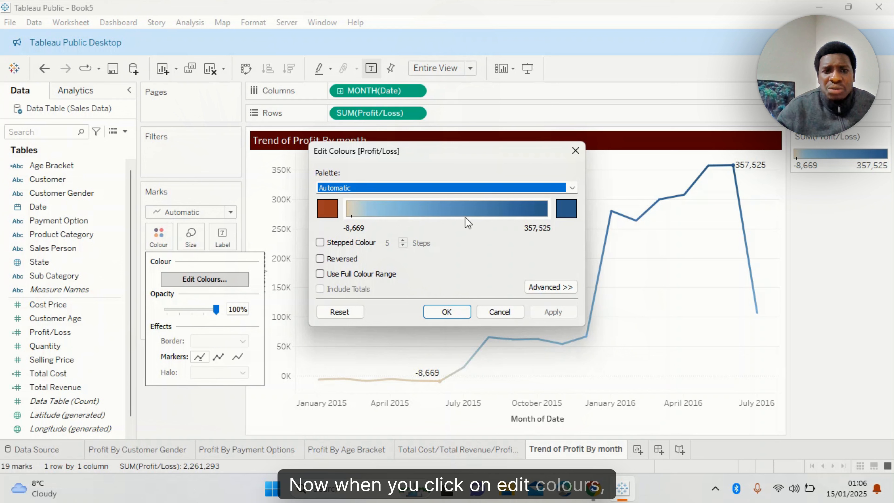
pyautogui.click(320, 242)
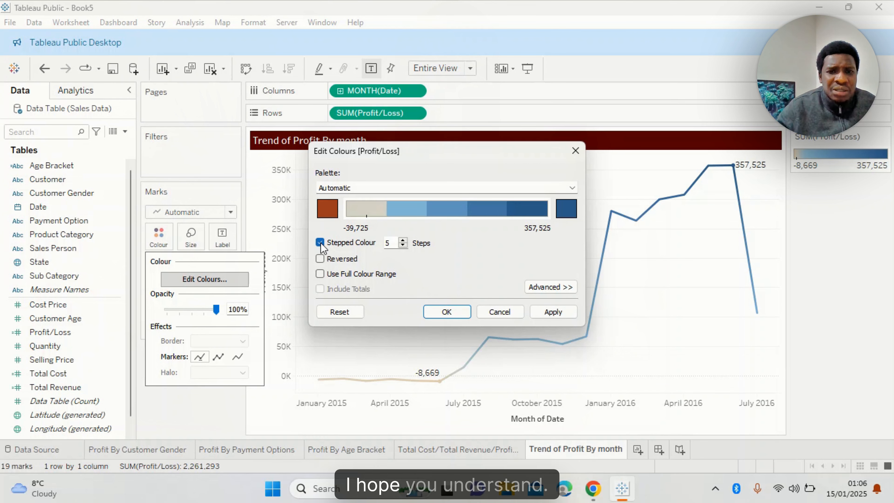
pyautogui.click(403, 246)
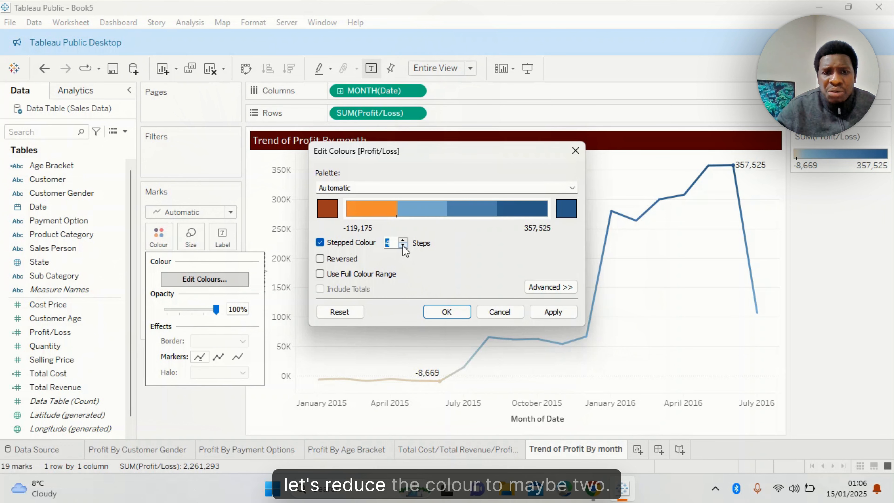
pyautogui.click(403, 246)
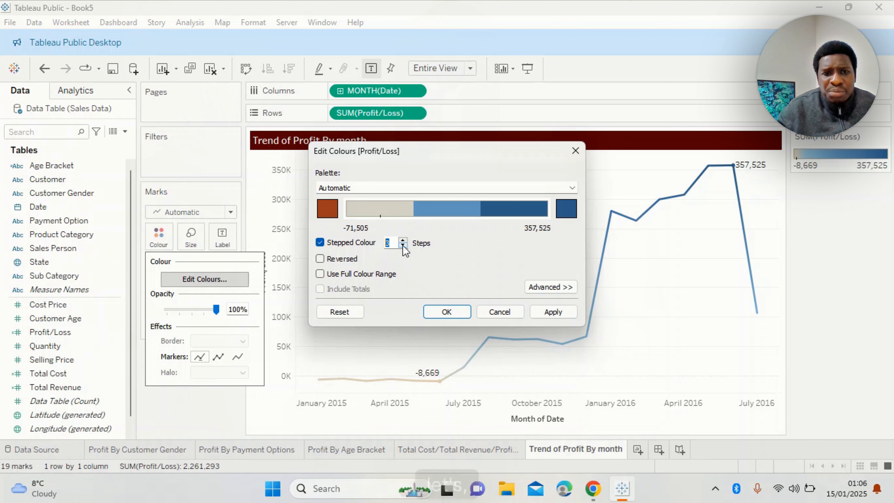
pyautogui.click(402, 246)
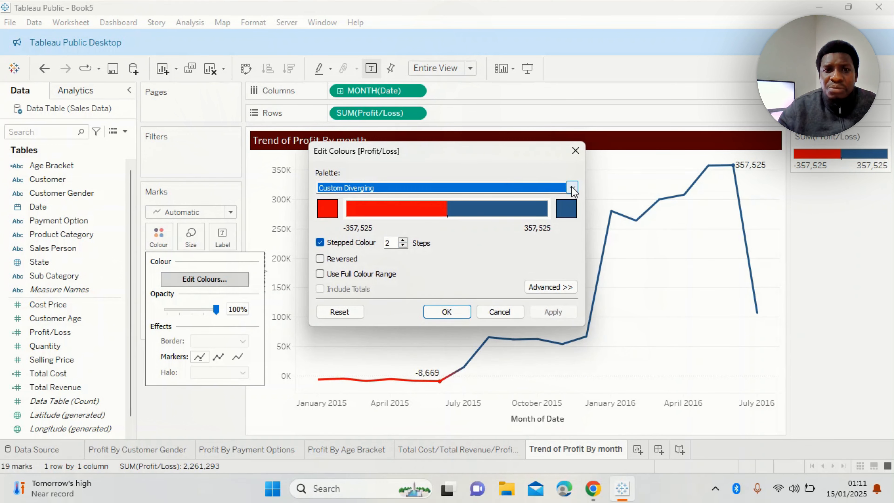
# Step: Apply the Red-Green Diverging palette to the Profit/Loss colours of the trend line
pyautogui.click(572, 188)
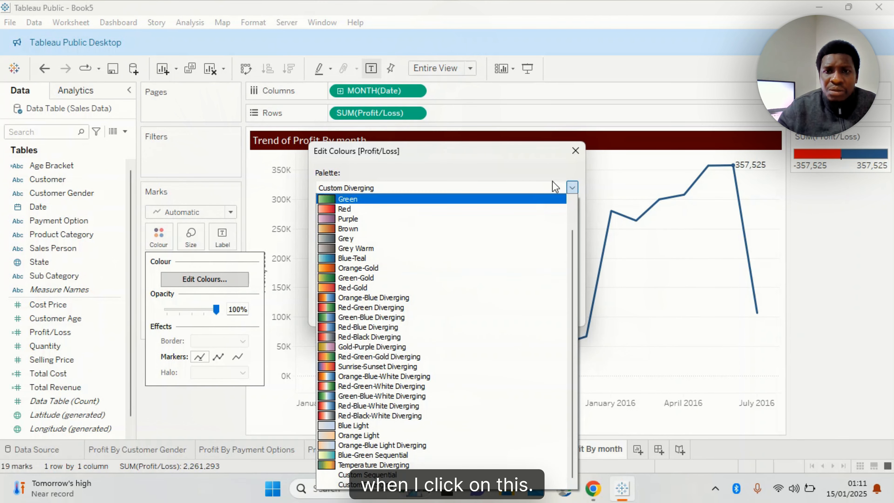
pyautogui.click(573, 188)
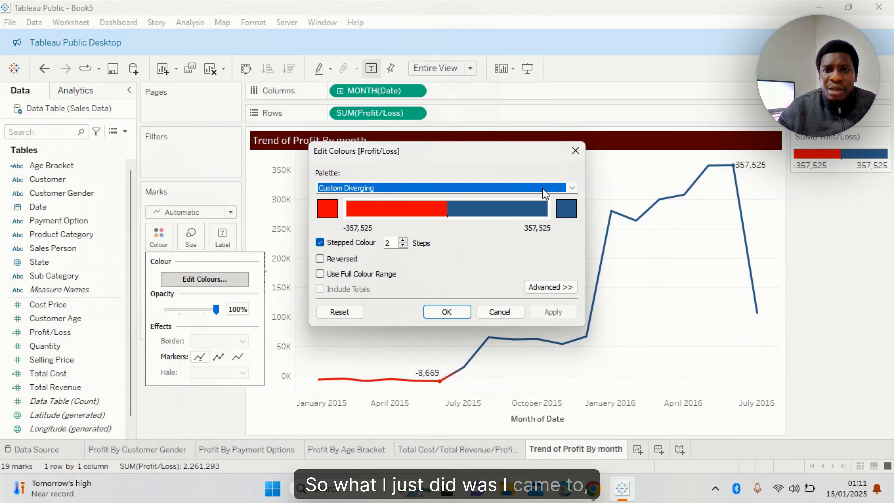
pyautogui.click(571, 188)
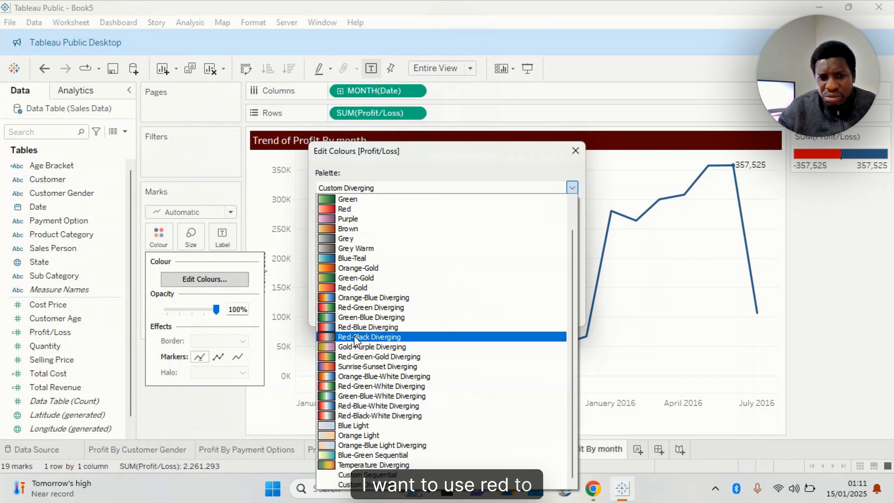
pyautogui.click(360, 308)
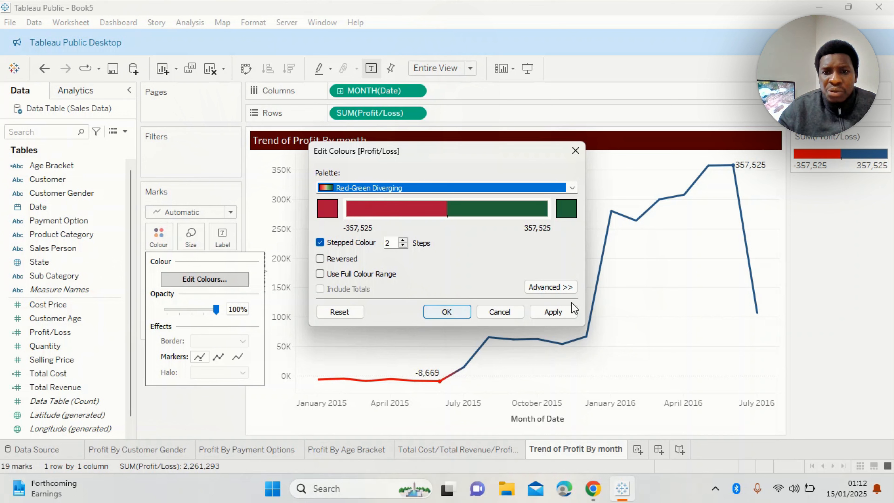
pyautogui.click(561, 311)
pyautogui.click(446, 312)
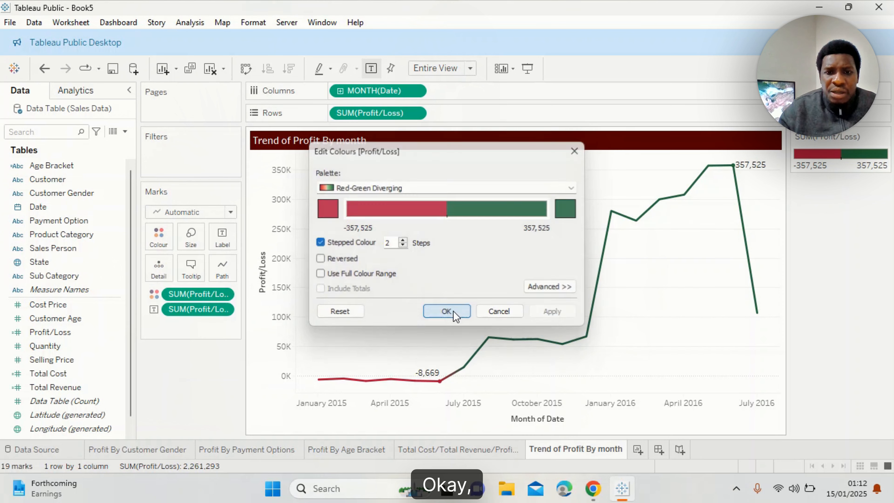
# Step: Examine the monthly Profit/Loss values along the red and green parts of the trend line
pyautogui.moveTo(443, 382)
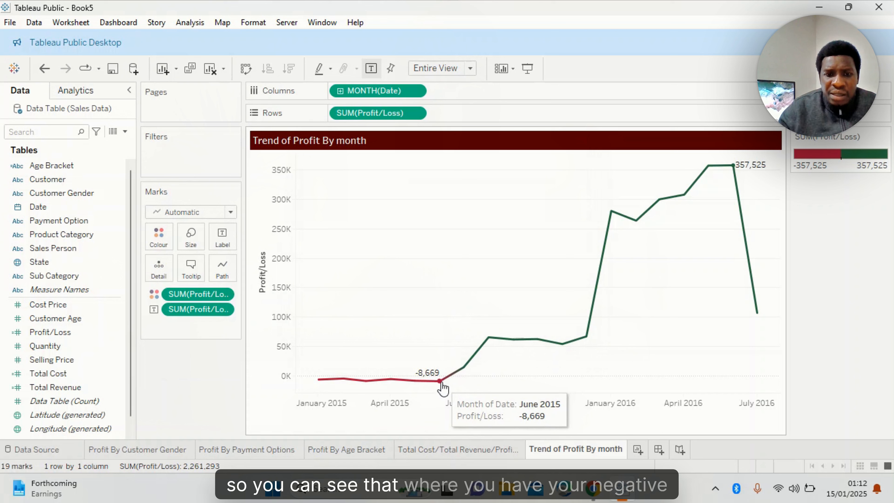
pyautogui.moveTo(339, 387)
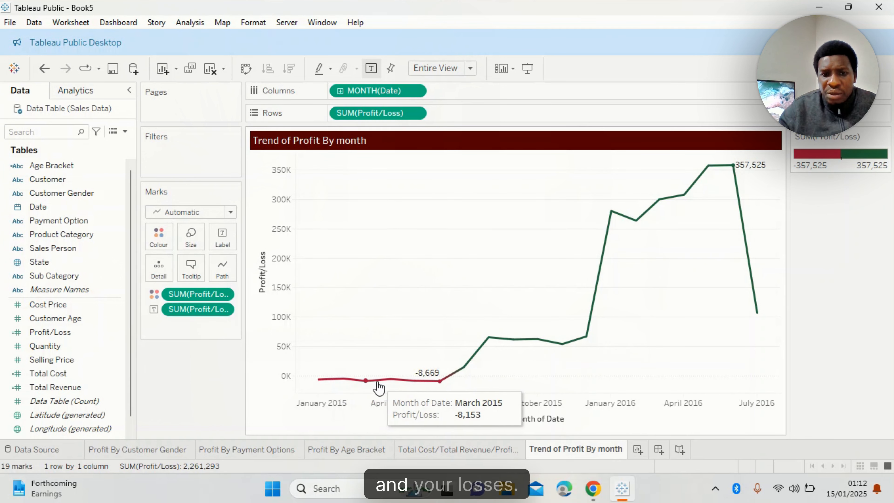
pyautogui.moveTo(398, 388)
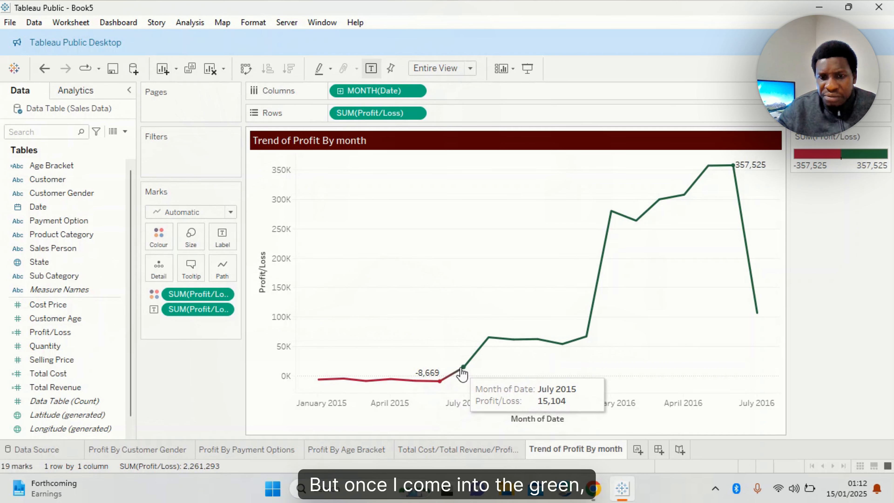
pyautogui.moveTo(514, 345)
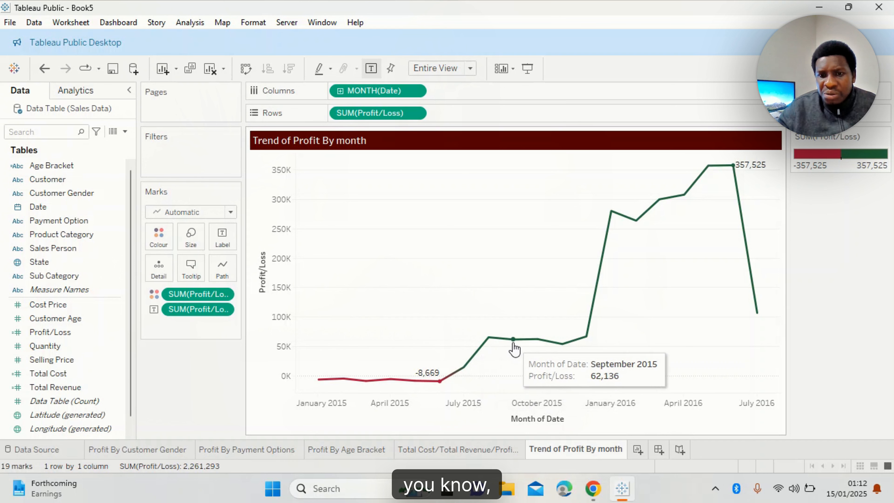
pyautogui.moveTo(582, 325)
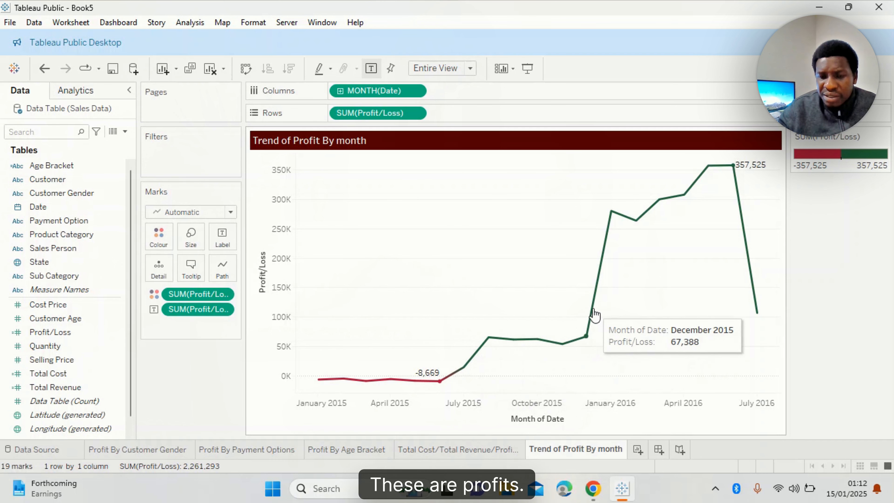
pyautogui.moveTo(601, 266)
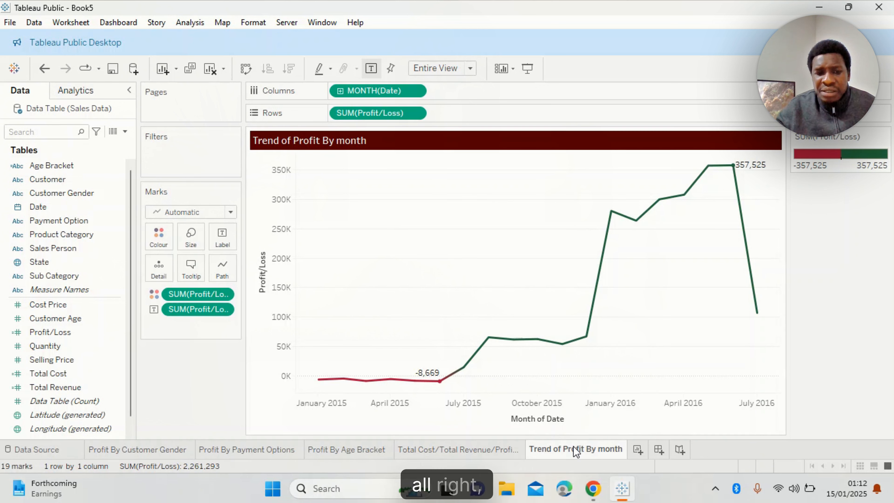
pyautogui.moveTo(574, 448)
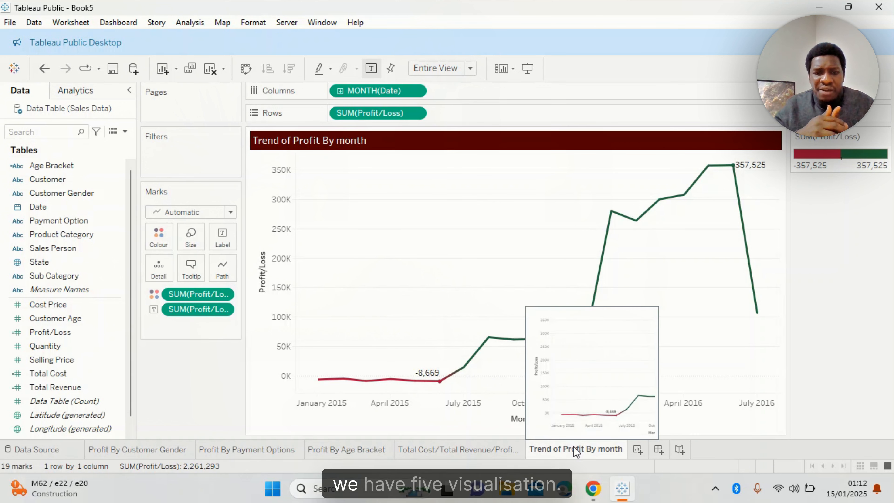
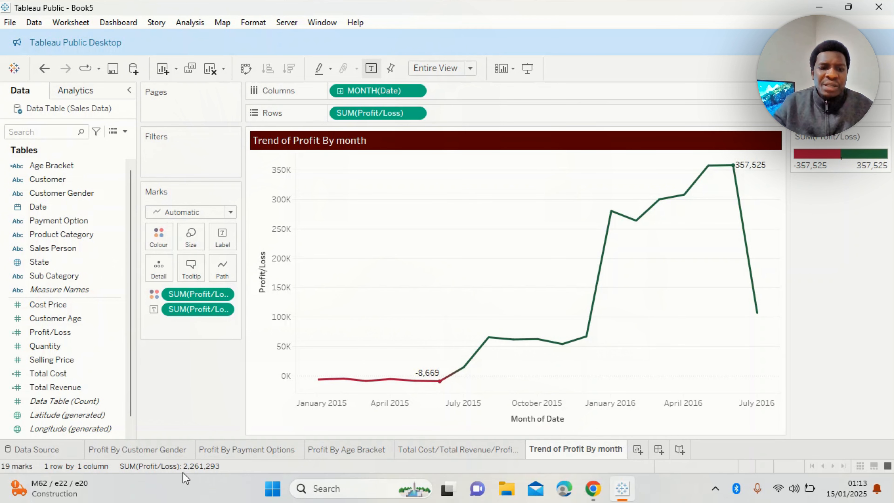
# Step: Review the customer gender, payment options, age bracket and product category sheets, ending on the monthly profit trend
pyautogui.click(171, 454)
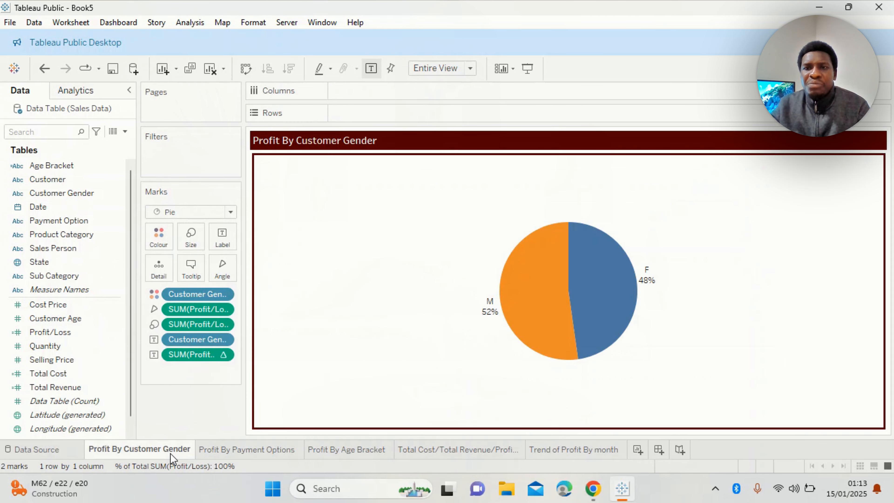
pyautogui.click(251, 452)
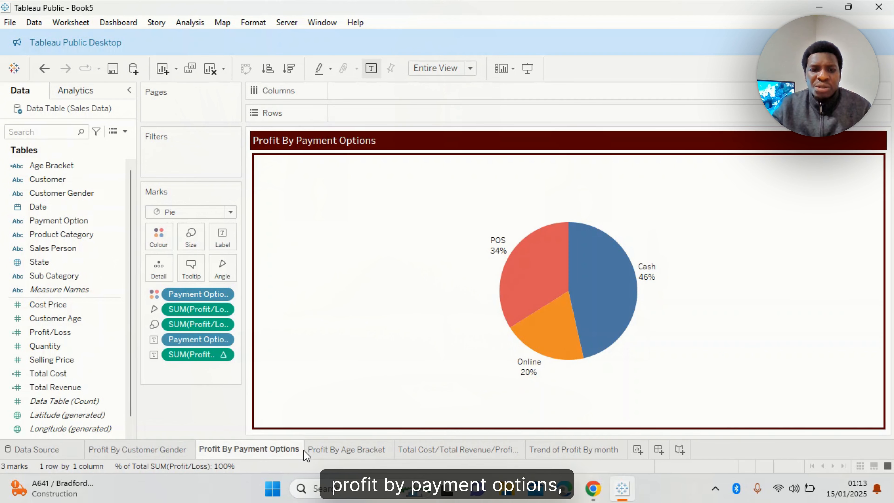
pyautogui.click(319, 450)
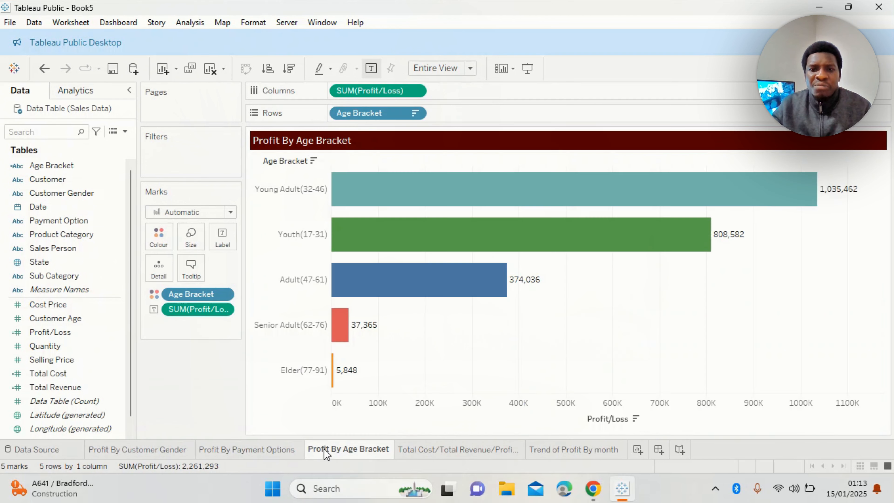
pyautogui.click(424, 453)
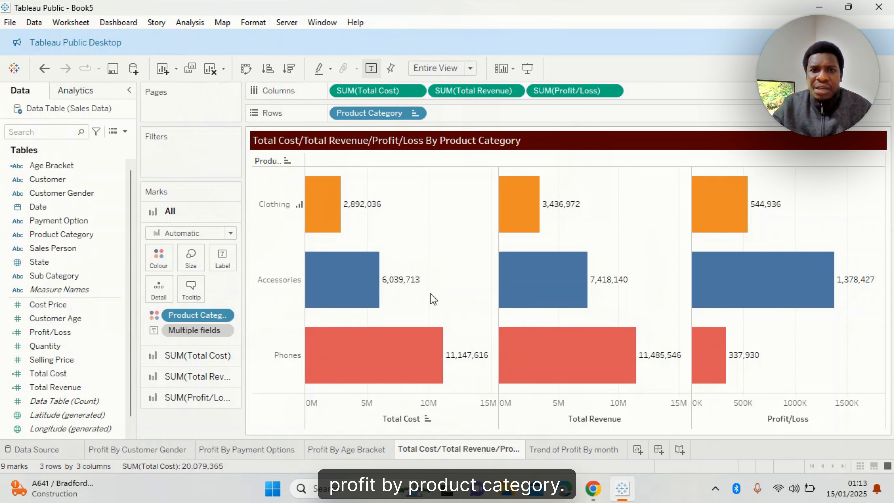
pyautogui.click(570, 453)
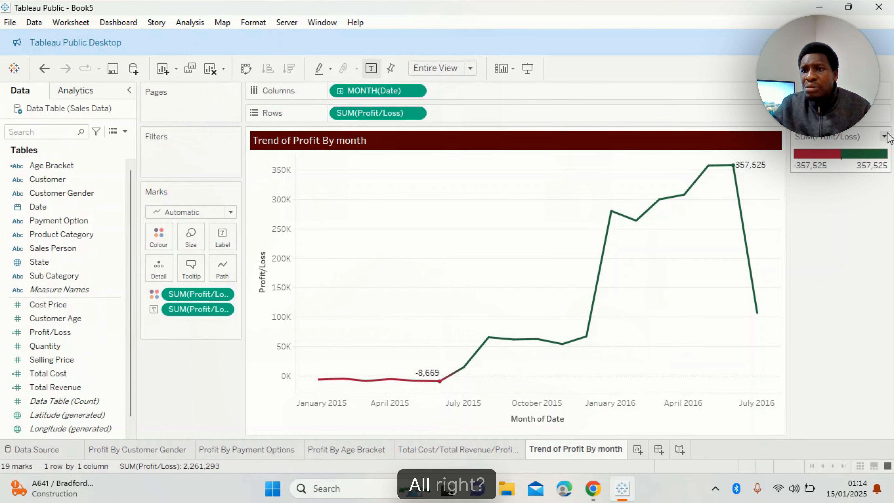
# Step: Hide the Profit/Loss colour legend on the trend sheet and create a new dashboard
pyautogui.click(885, 138)
pyautogui.click(820, 213)
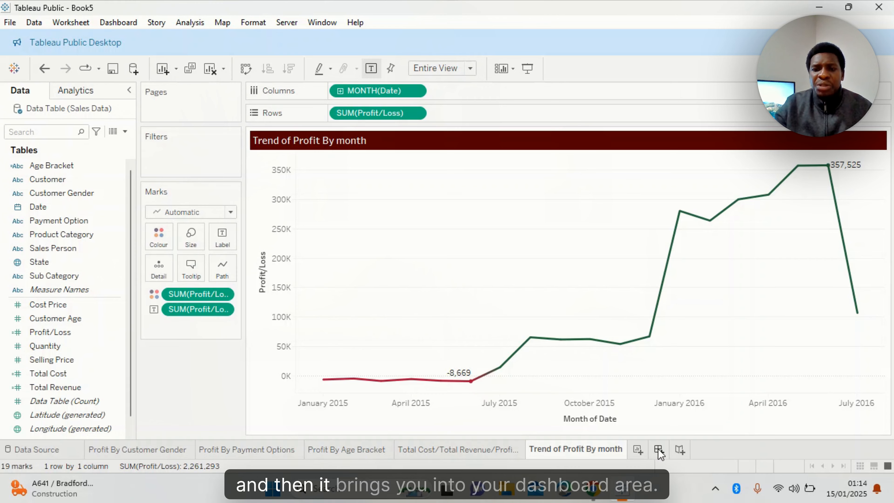
pyautogui.click(659, 451)
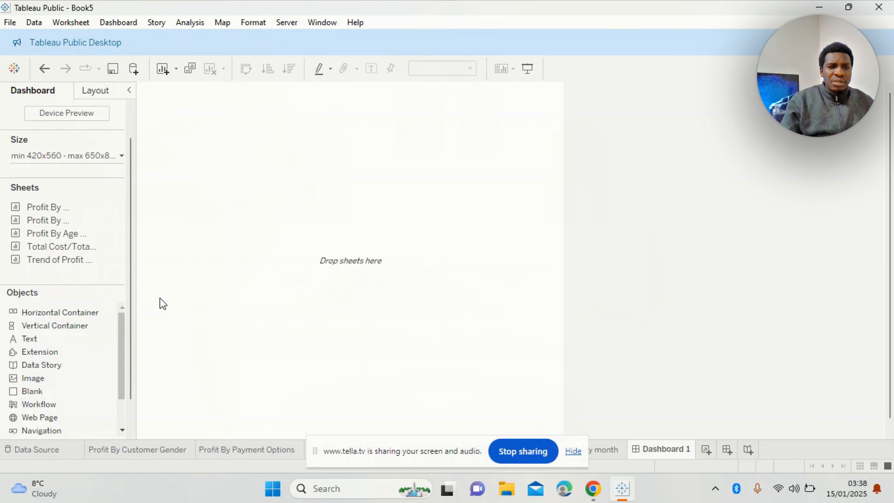
# Step: Set the dashboard to a fixed size using the Generic Desktop (1366 x 768) preset
pyautogui.click(123, 332)
pyautogui.moveTo(124, 333); pyautogui.dragTo(134, 316)
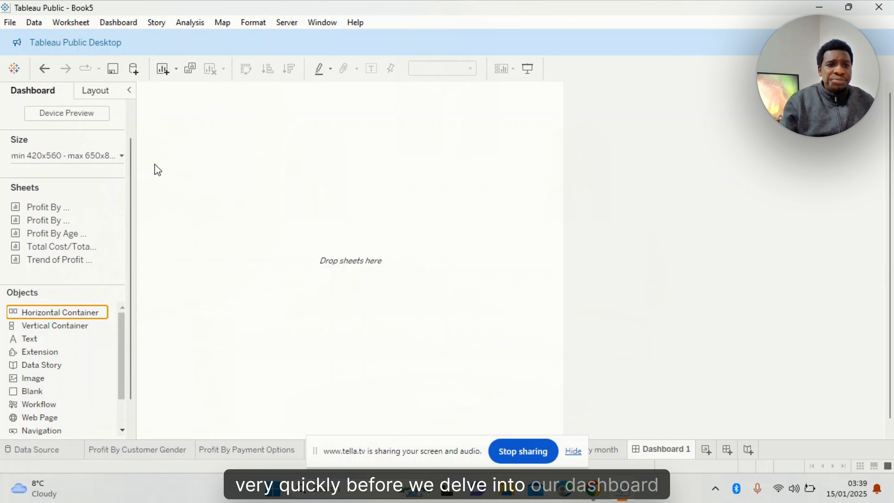
pyautogui.click(122, 156)
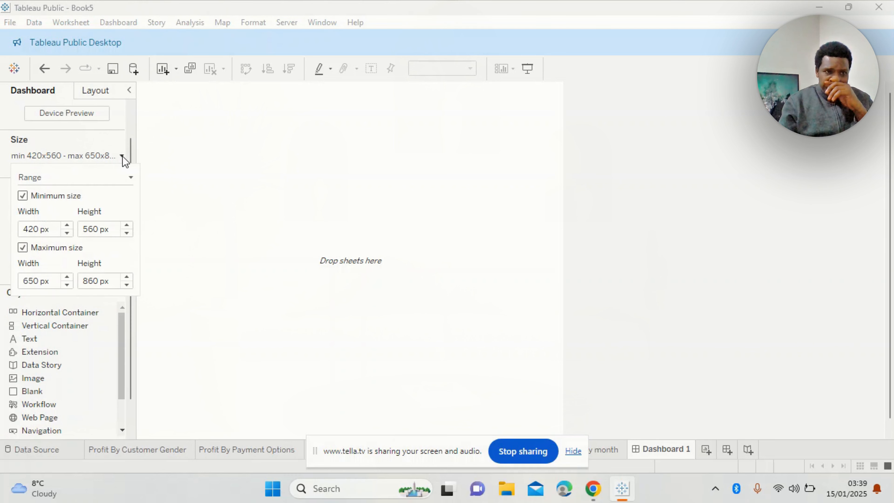
pyautogui.click(130, 178)
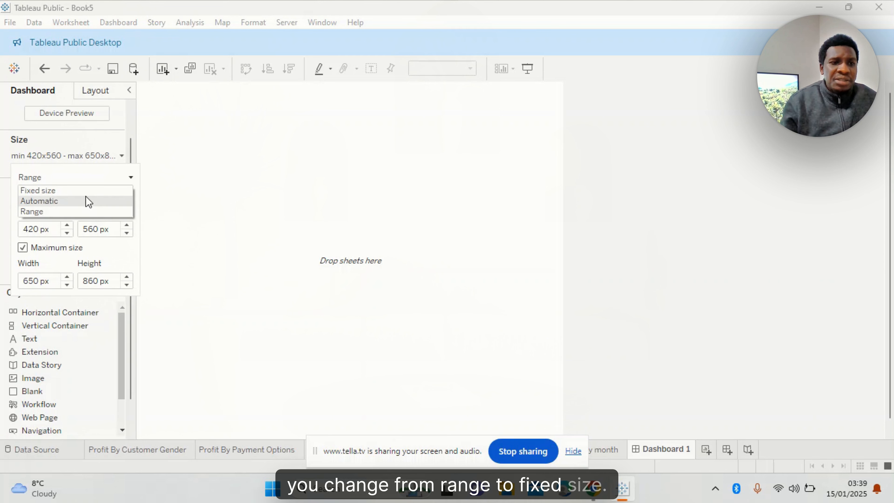
pyautogui.click(81, 191)
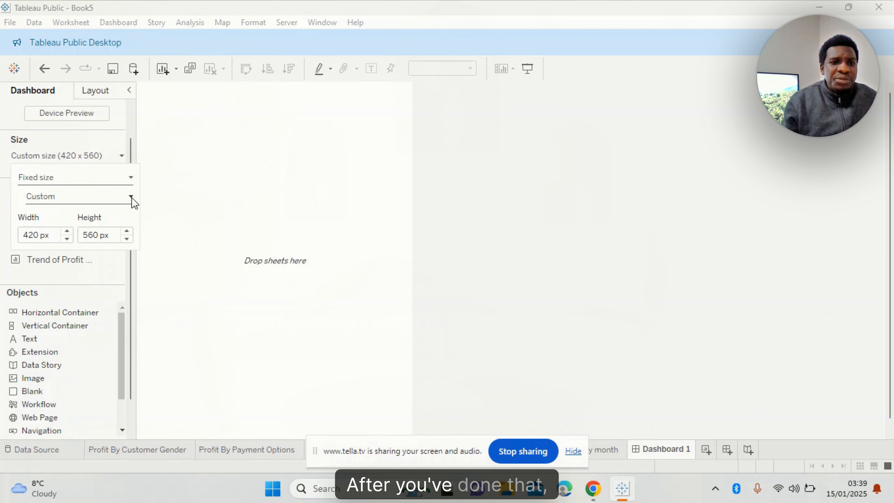
pyautogui.click(131, 197)
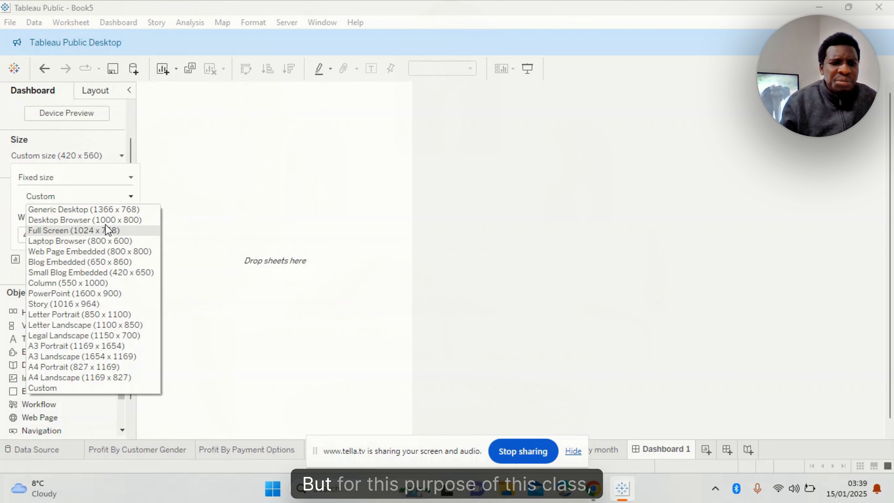
pyautogui.click(118, 209)
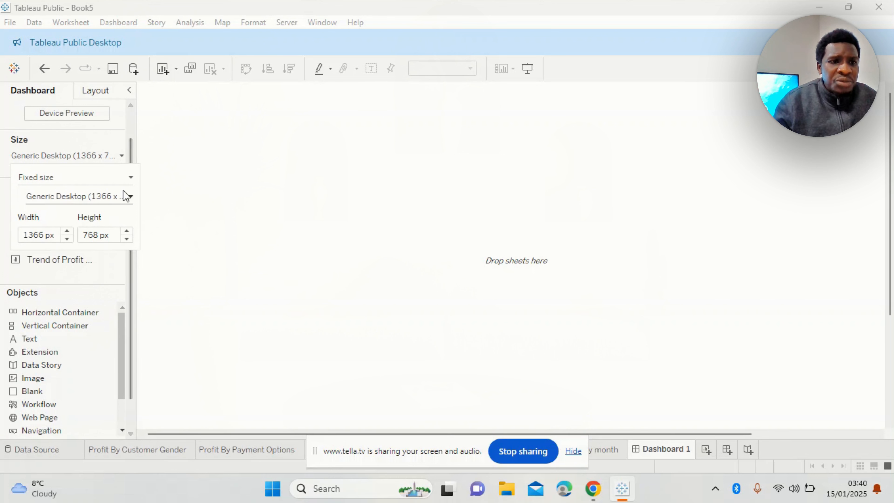
# Step: Dismiss the dashboard size options and hide the screen-sharing notice covering the sheet tabs
pyautogui.click(120, 327)
pyautogui.moveTo(120, 328); pyautogui.dragTo(120, 330)
pyautogui.scroll(1, 121, 341)
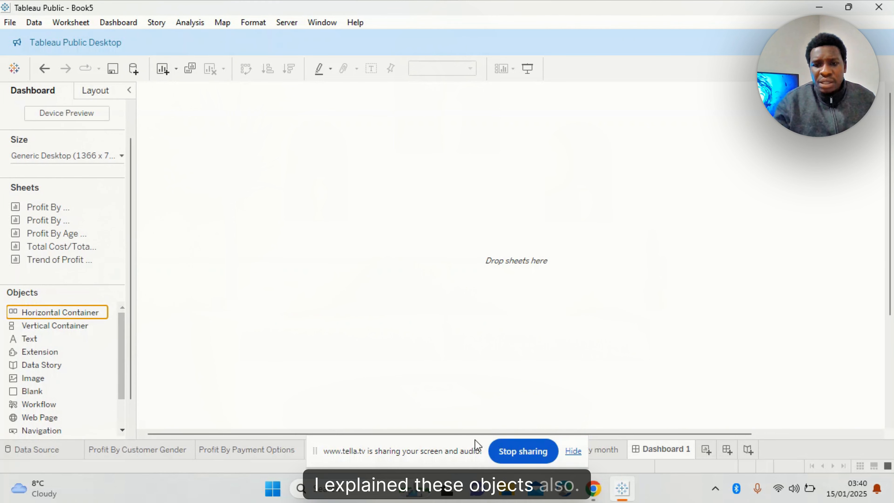
pyautogui.click(573, 452)
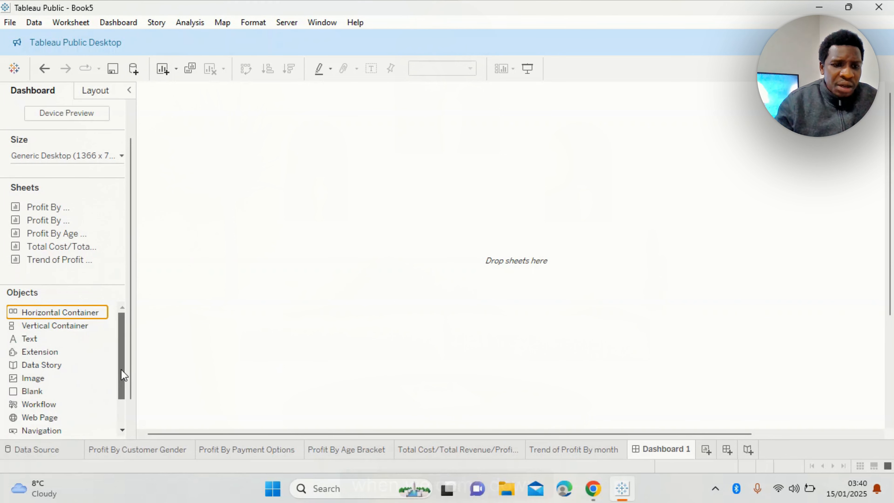
# Step: Show the dashboard title on the empty dashboard
pyautogui.moveTo(133, 370); pyautogui.dragTo(133, 408)
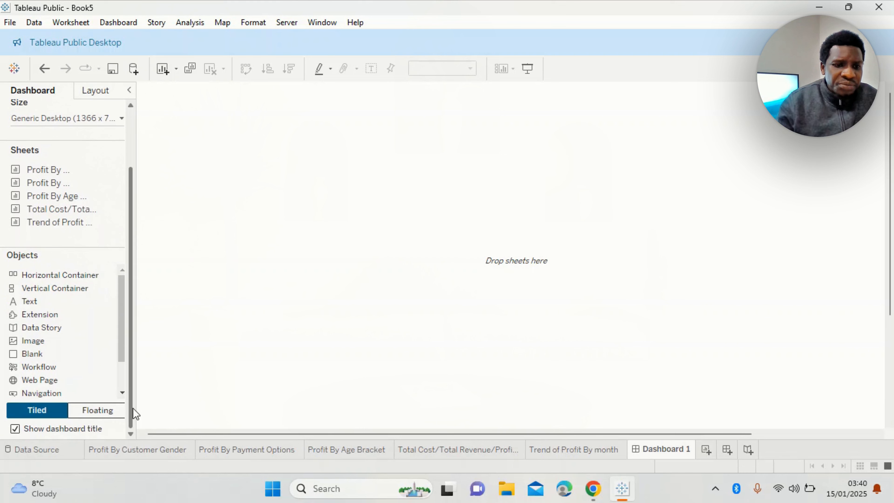
pyautogui.click(95, 412)
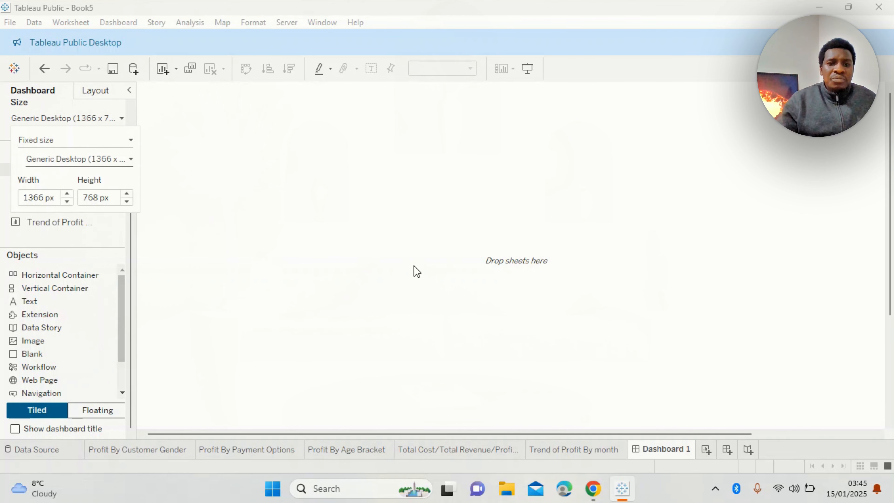
pyautogui.click(15, 429)
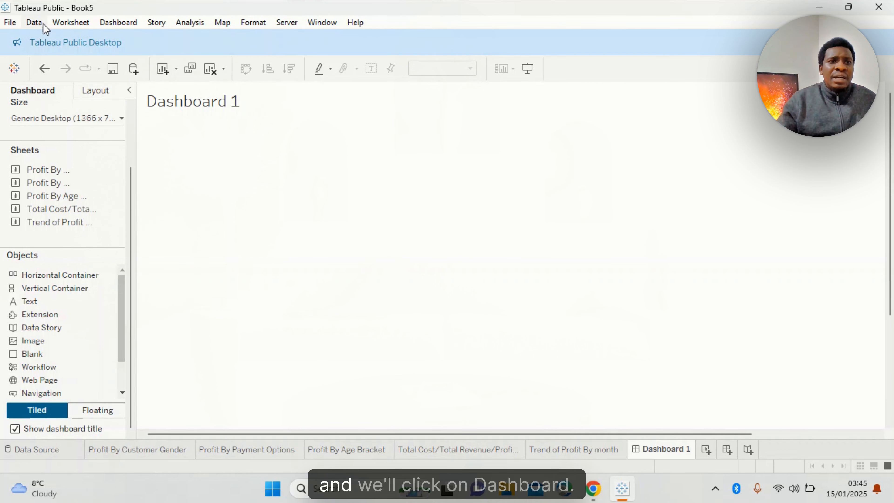
pyautogui.click(119, 25)
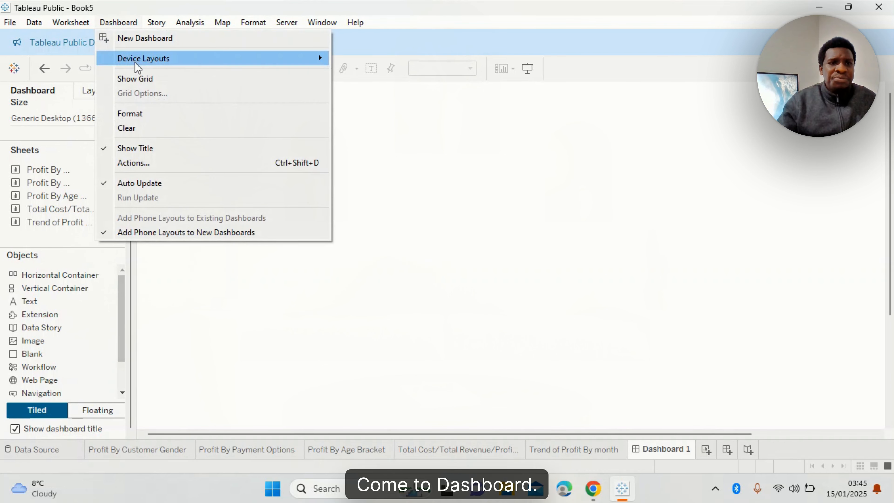
pyautogui.click(130, 113)
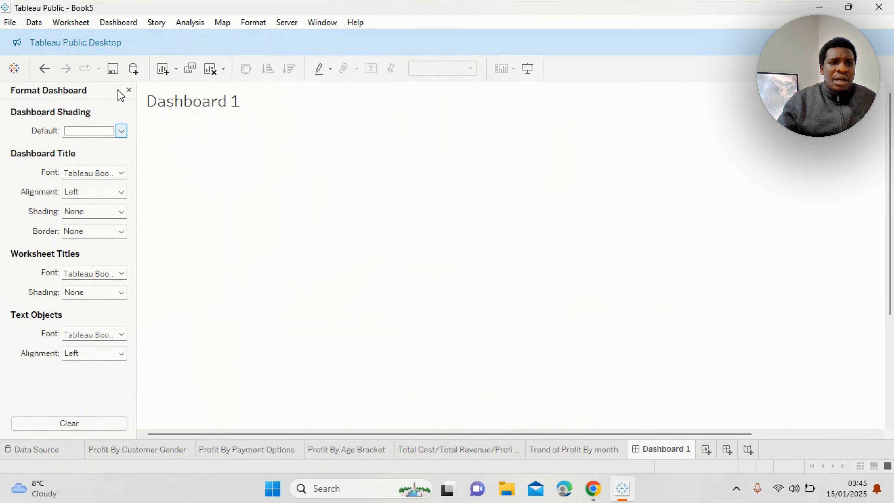
pyautogui.click(128, 90)
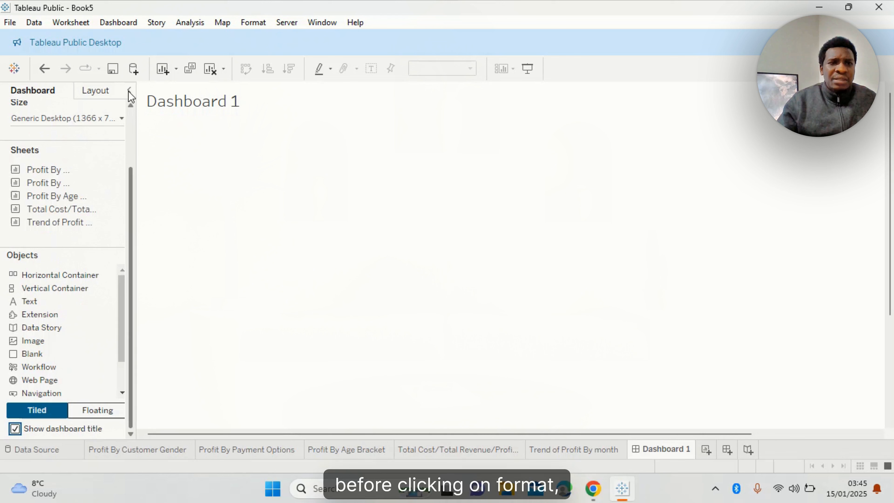
# Step: Replace the sheet name placeholder in the dashboard title with the text DAPZWALT TECHNOLOGIES
pyautogui.doubleClick(196, 103)
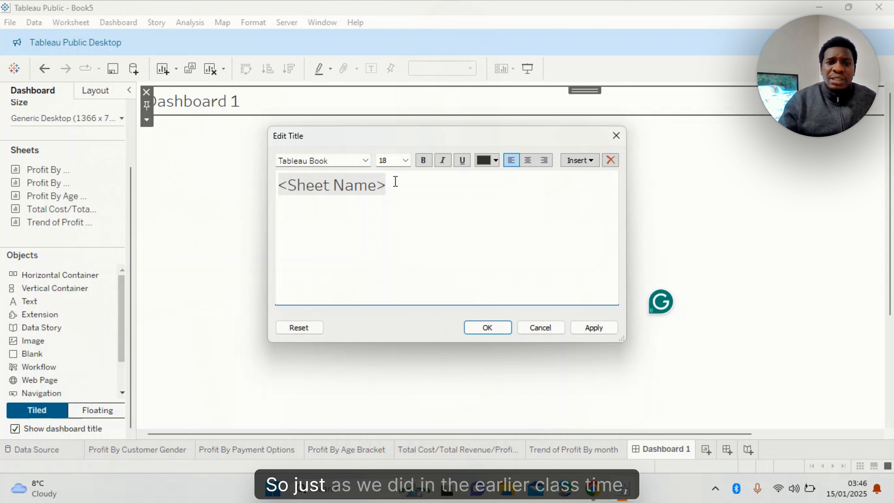
pyautogui.moveTo(394, 181); pyautogui.dragTo(271, 189)
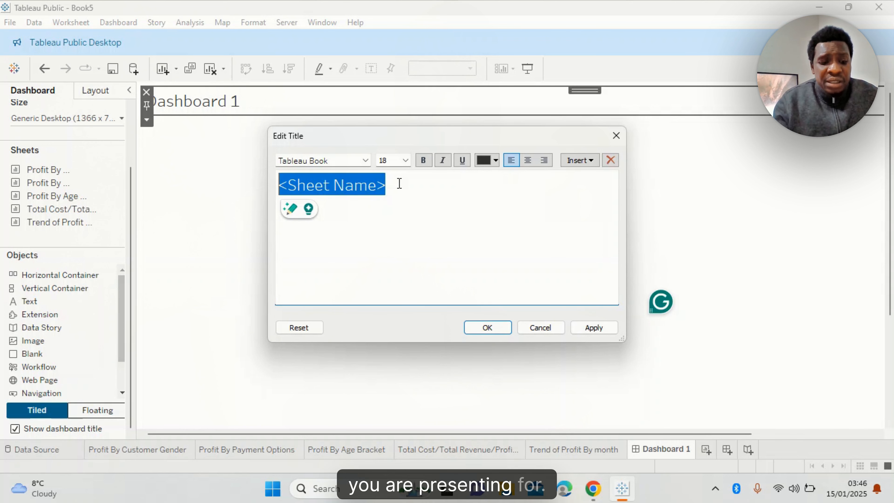
pyautogui.write('D')
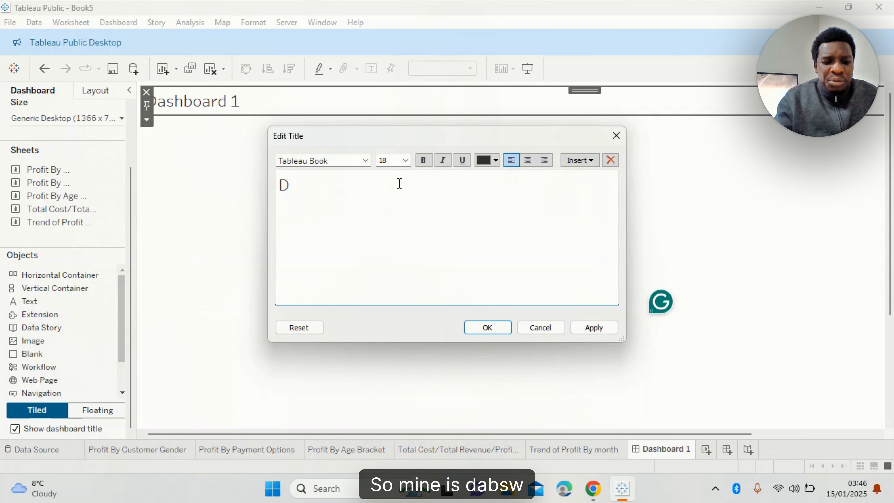
pyautogui.write('APZWALT TEXH')
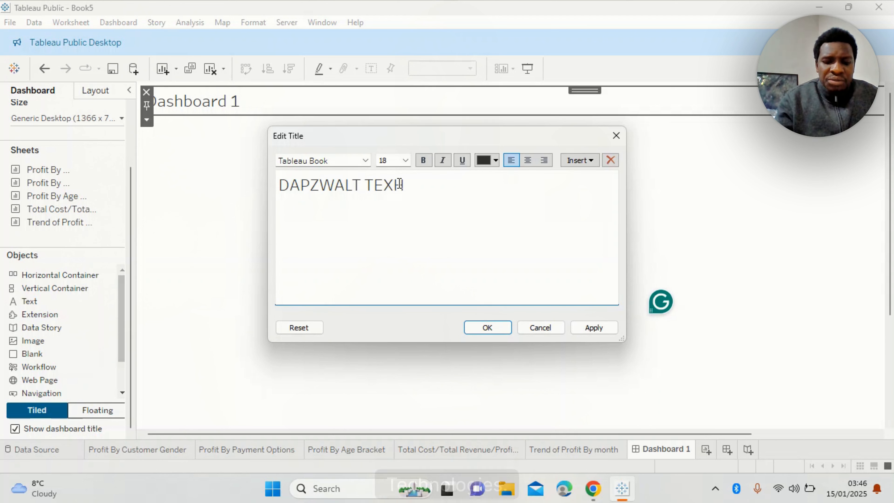
pyautogui.press('BackSpace')
pyautogui.write('C')
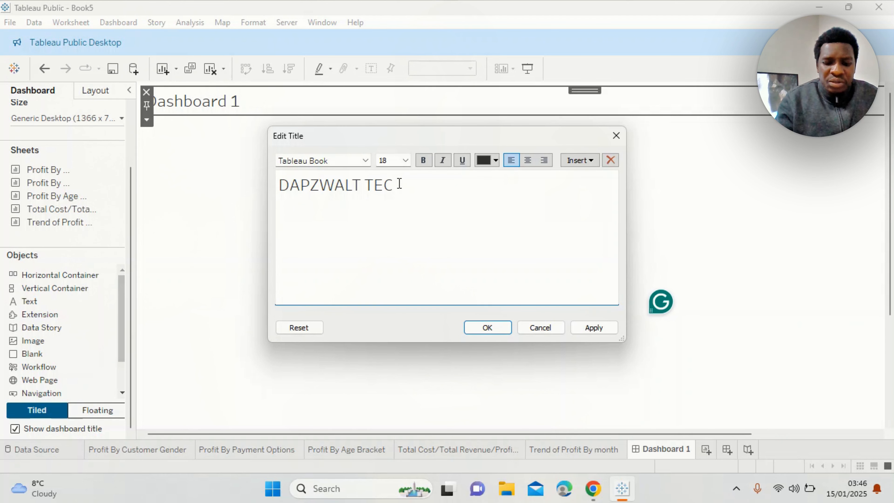
pyautogui.write('HNOLOGIES')
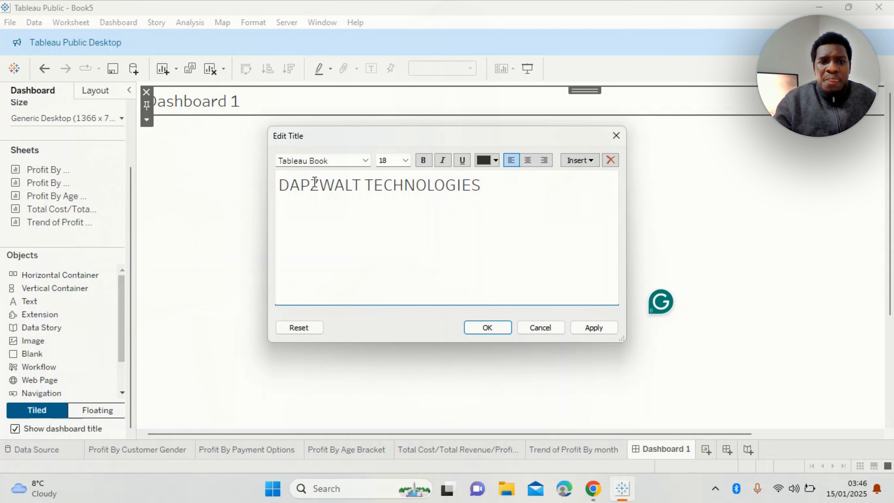
# Step: Set the whole dashboard title text to size 12 and make it bold
pyautogui.click(406, 161)
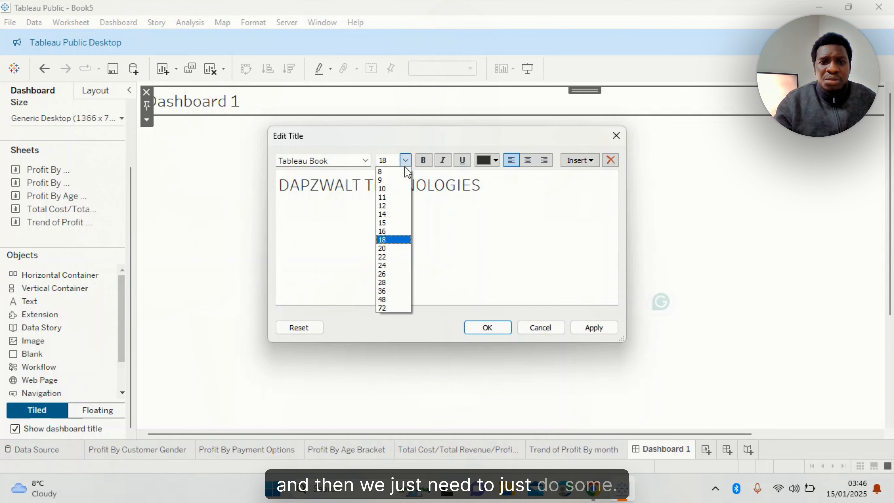
pyautogui.click(388, 205)
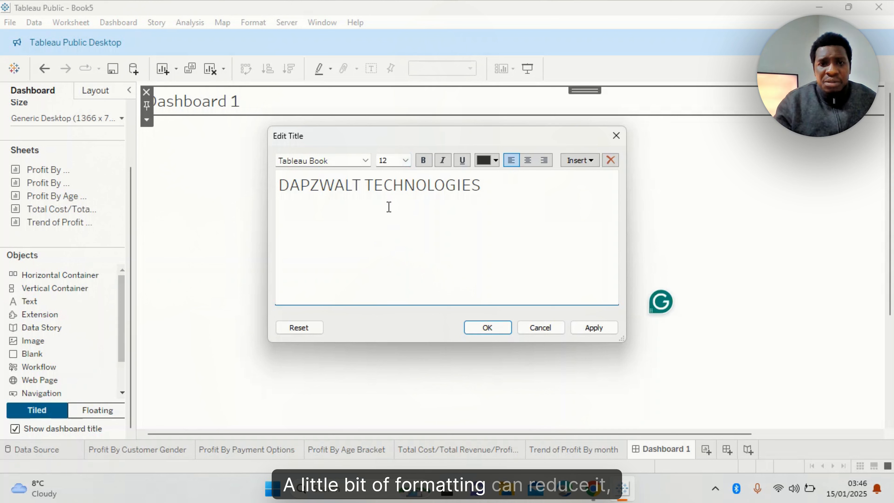
pyautogui.moveTo(483, 187); pyautogui.dragTo(270, 194)
pyautogui.click(406, 161)
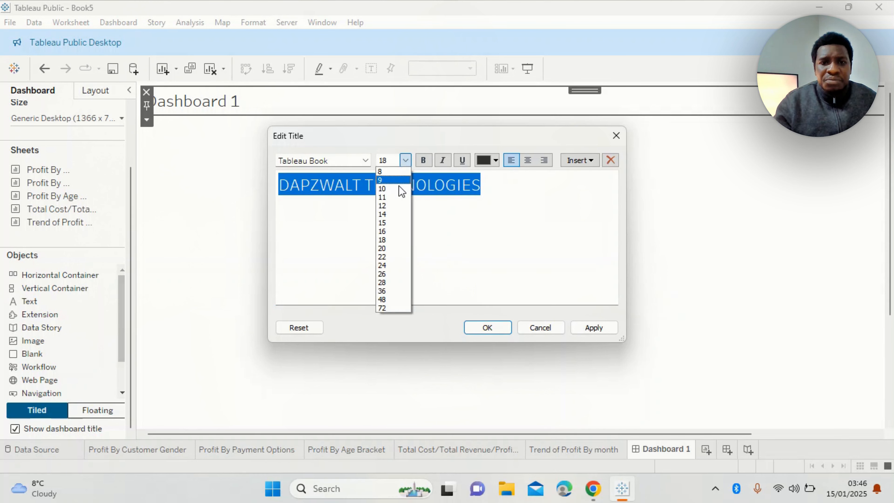
pyautogui.click(390, 207)
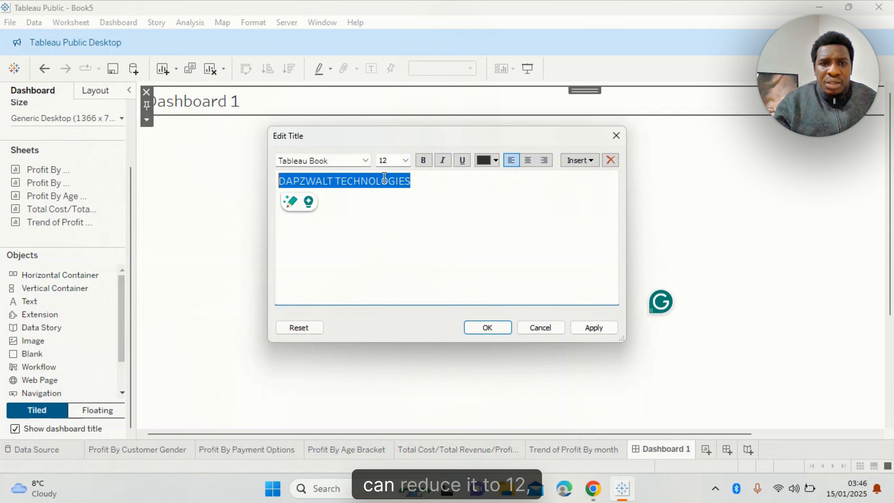
pyautogui.click(425, 165)
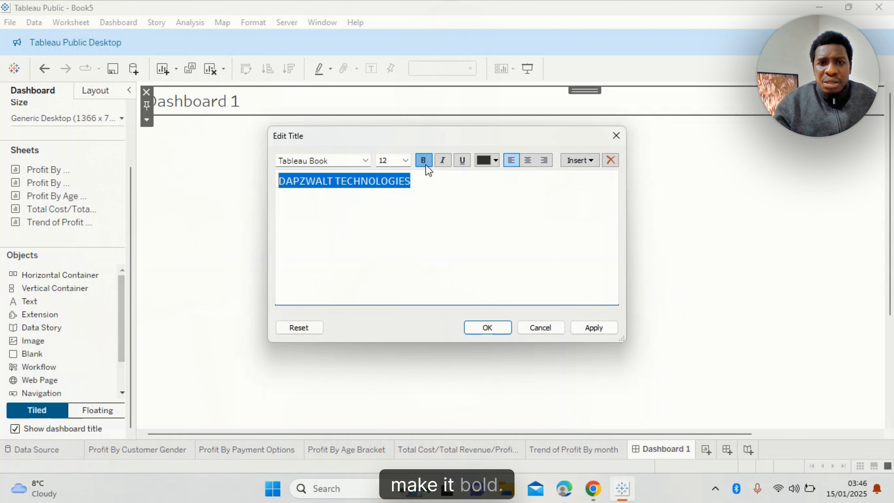
# Step: Change the title font to Trebuchet MS, centre the text and apply the title edits
pyautogui.click(366, 160)
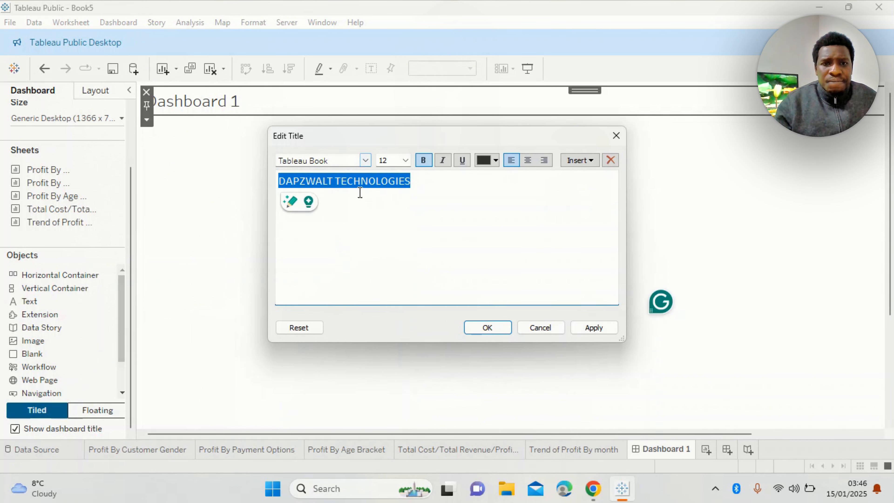
pyautogui.click(364, 164)
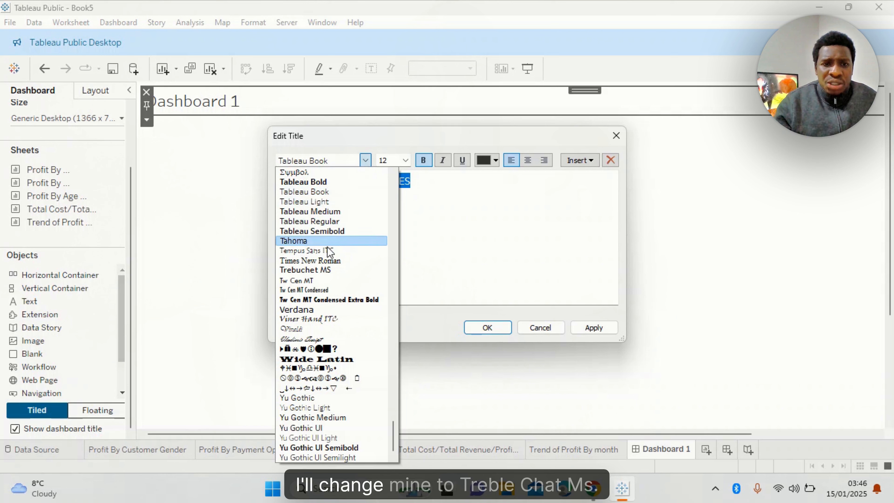
pyautogui.click(312, 270)
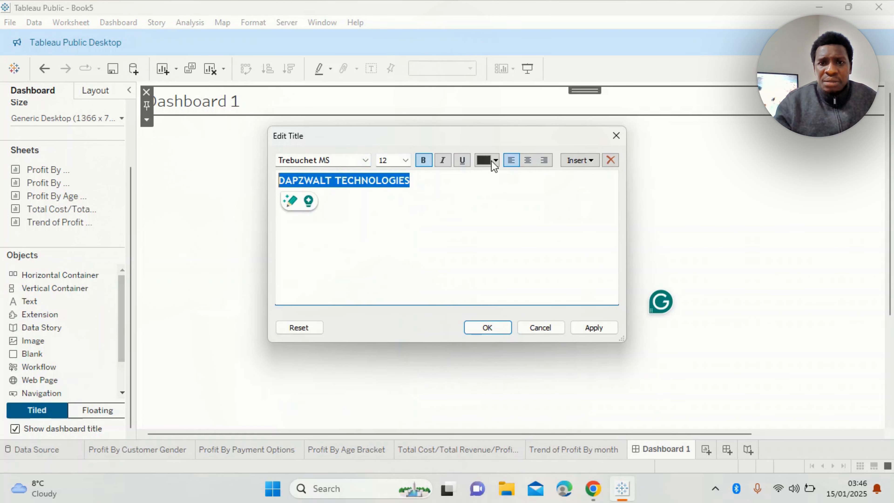
pyautogui.click(527, 161)
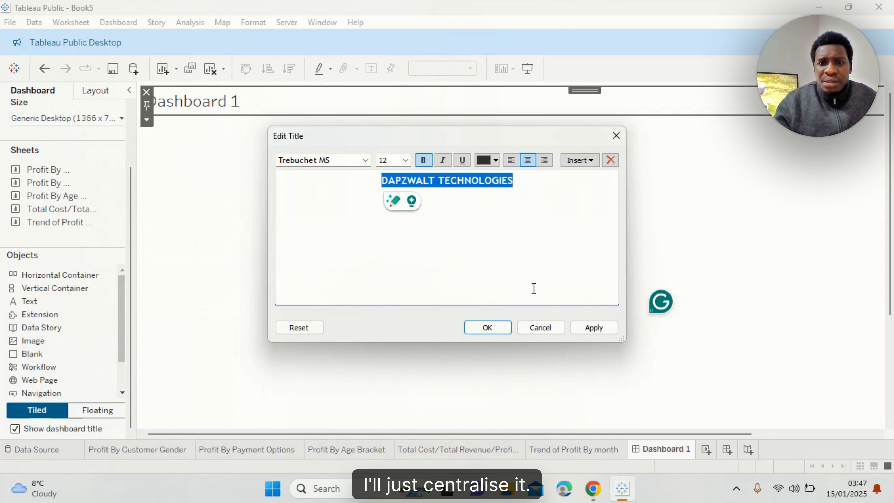
pyautogui.click(594, 328)
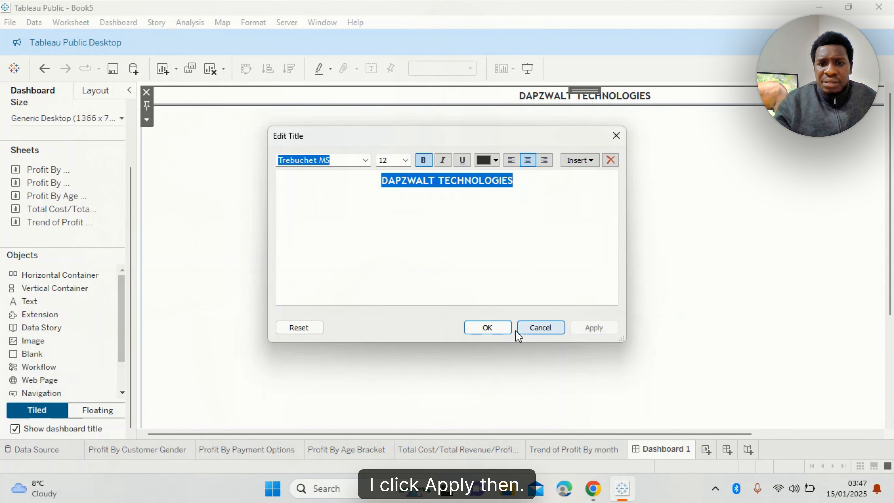
pyautogui.click(500, 329)
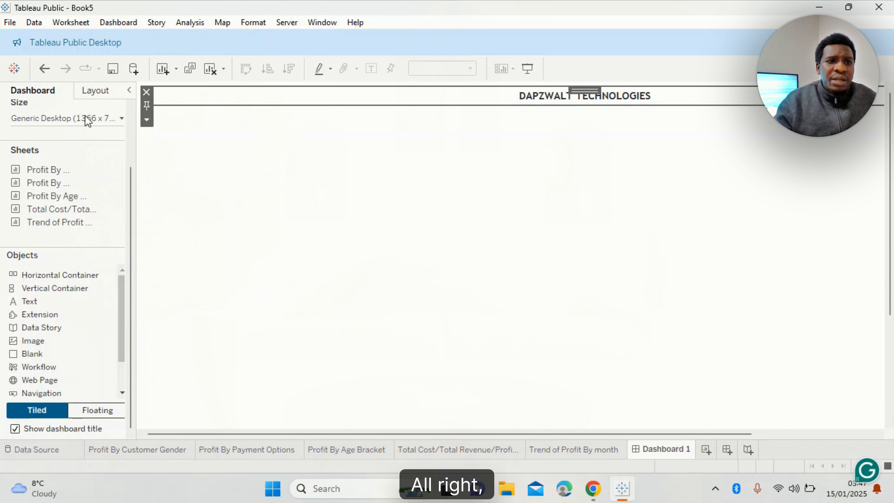
# Step: Format the dashboard with a light peach-pink default shading, choosing the lighter of the recently used pink tones
pyautogui.click(119, 23)
pyautogui.click(130, 114)
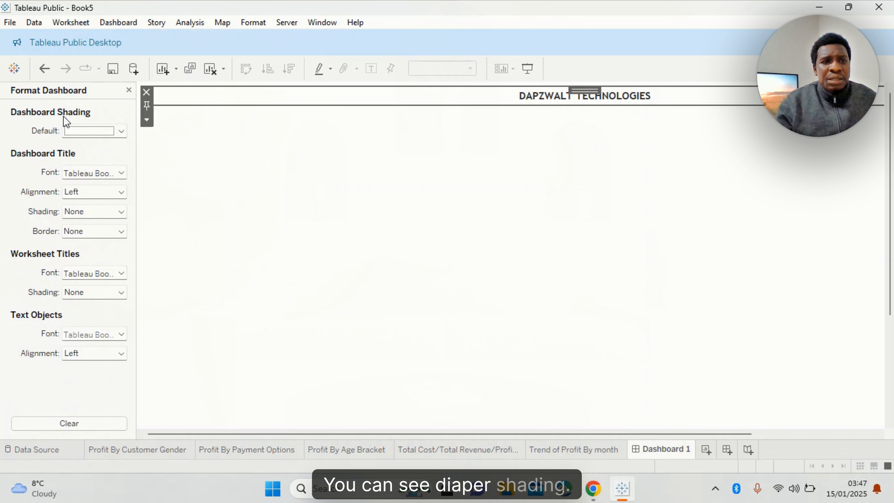
pyautogui.click(122, 131)
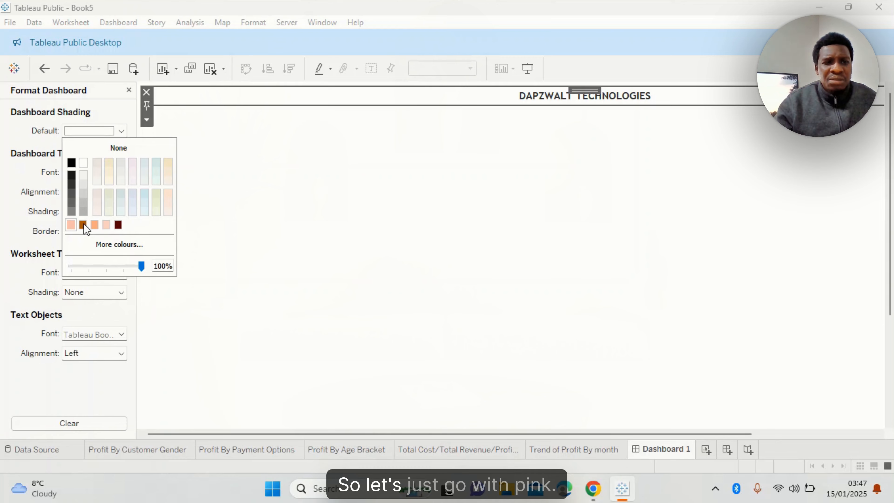
pyautogui.click(83, 225)
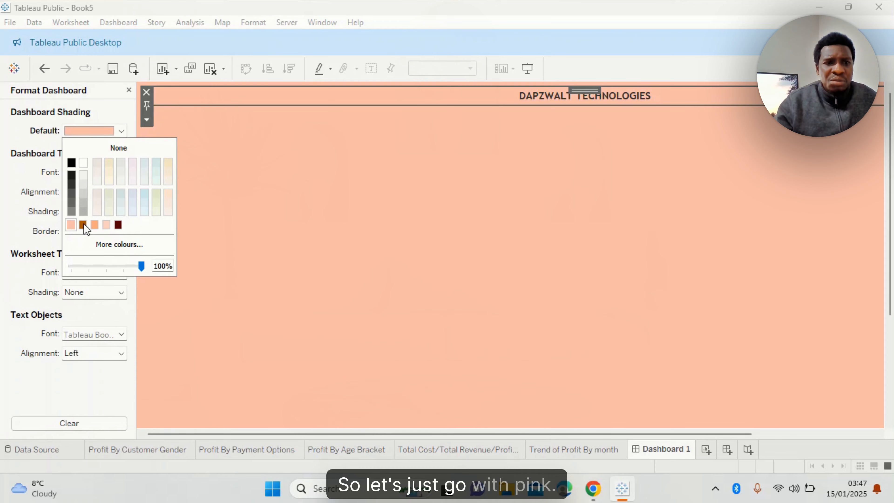
pyautogui.click(104, 224)
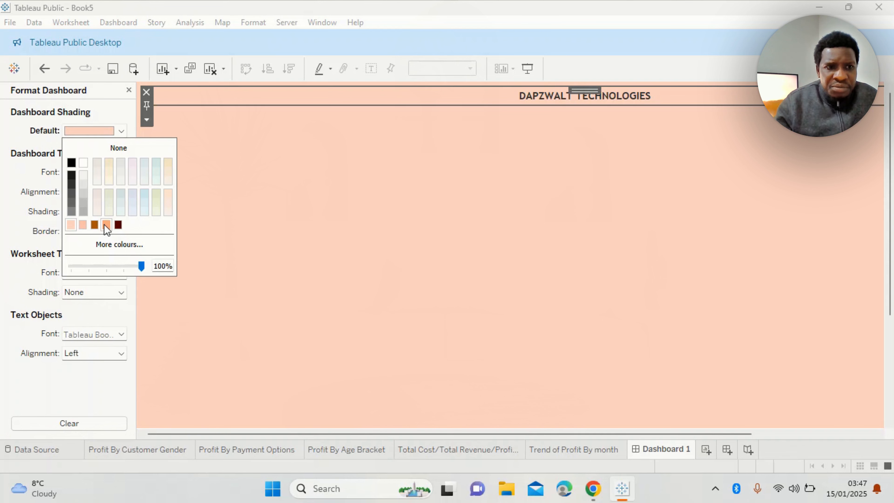
pyautogui.click(84, 226)
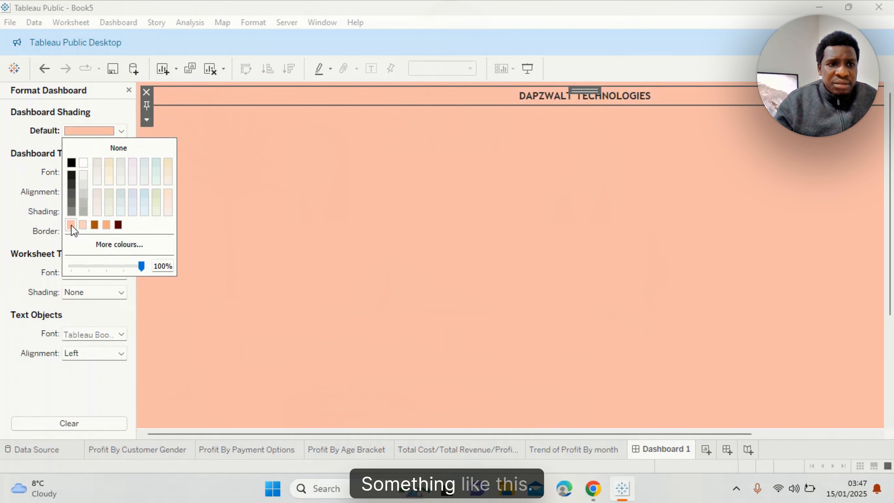
pyautogui.click(82, 225)
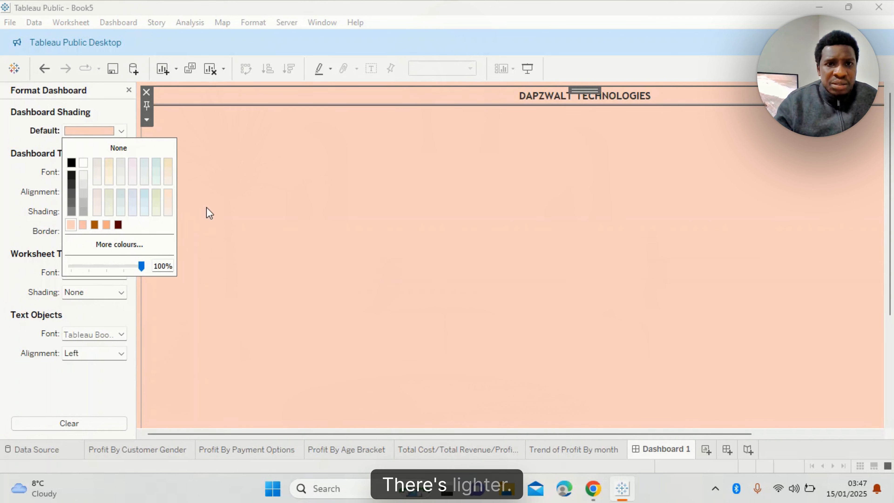
pyautogui.click(322, 187)
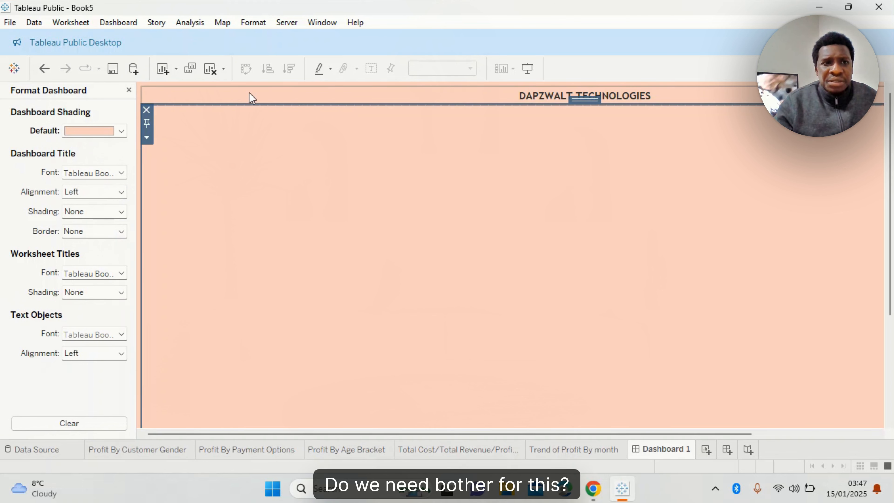
# Step: Give the dashboard title a solid line border in the second-thinnest line weight
pyautogui.click(121, 231)
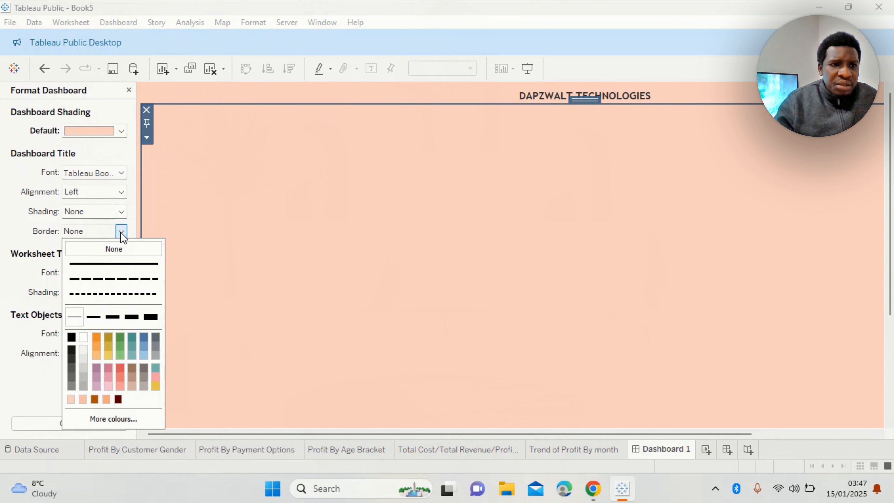
pyautogui.click(103, 265)
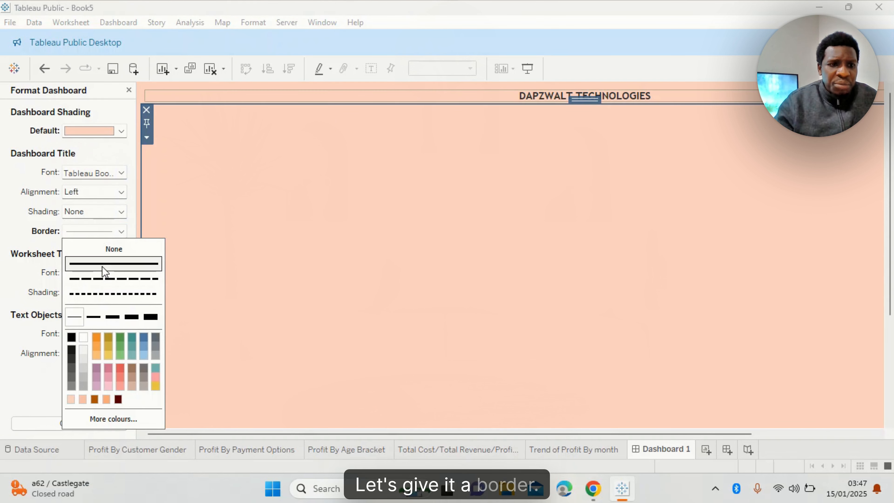
pyautogui.click(94, 316)
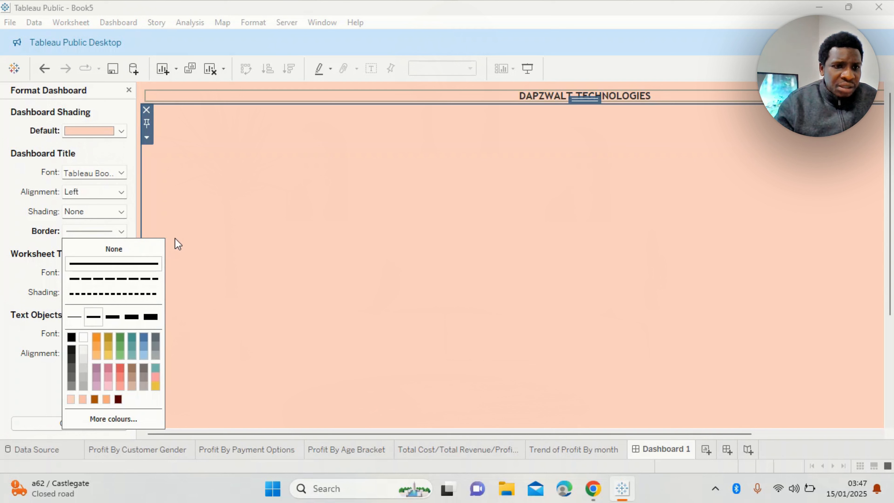
# Step: Remove the dashboard title's border by setting it to None and close the dashboard formatting
pyautogui.click(111, 248)
pyautogui.click(301, 201)
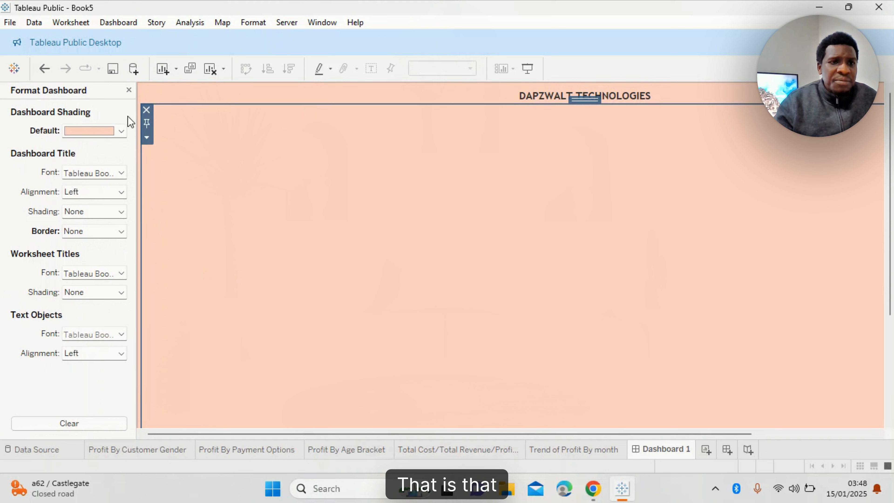
pyautogui.click(129, 91)
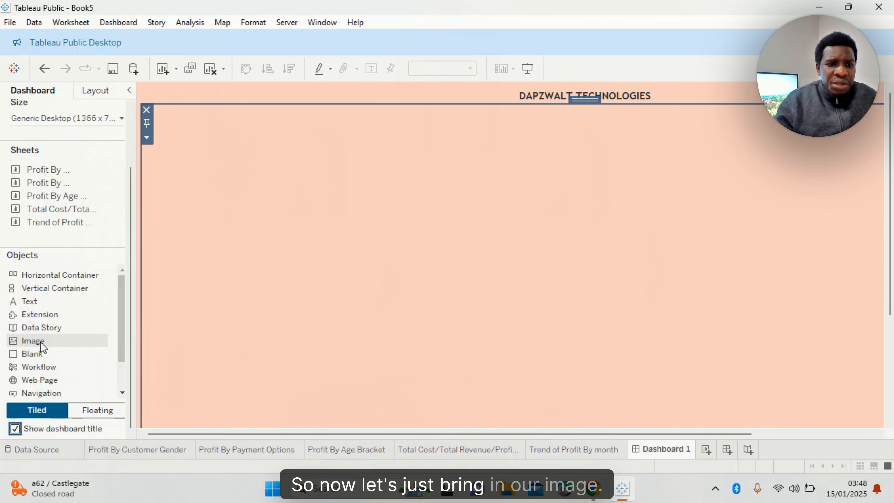
# Step: Add a floating image object to the dashboard and load My Logo.jpeg into it with Fit Image enabled
pyautogui.click(88, 410)
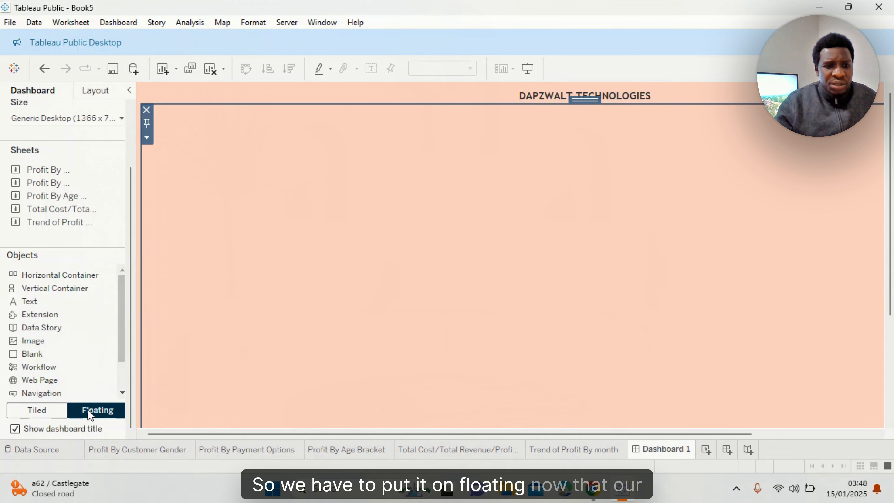
pyautogui.moveTo(33, 341); pyautogui.dragTo(364, 178)
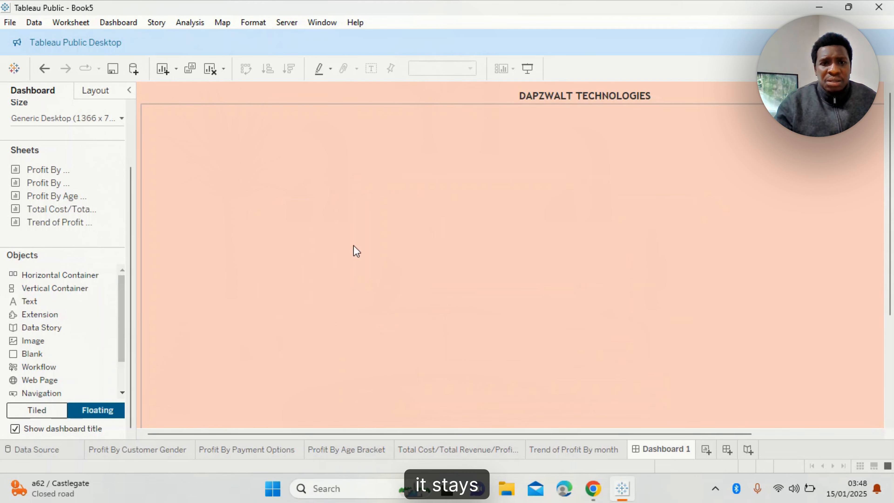
pyautogui.doubleClick(30, 341)
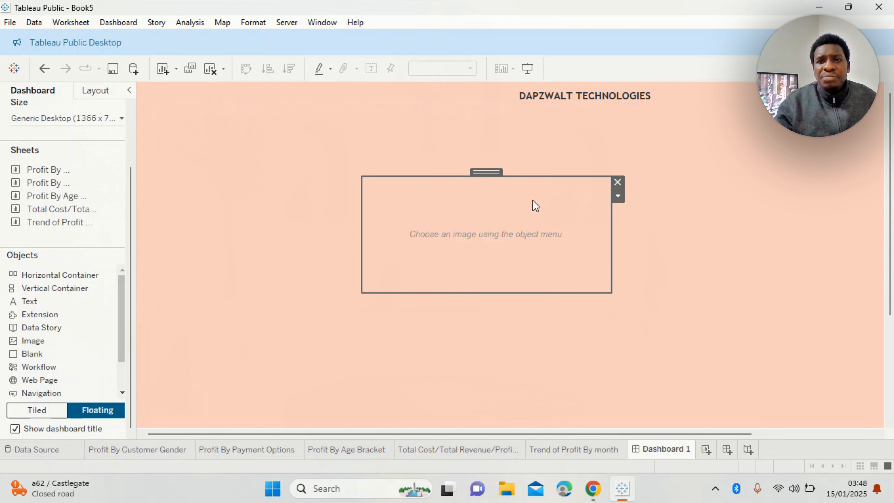
pyautogui.doubleClick(565, 174)
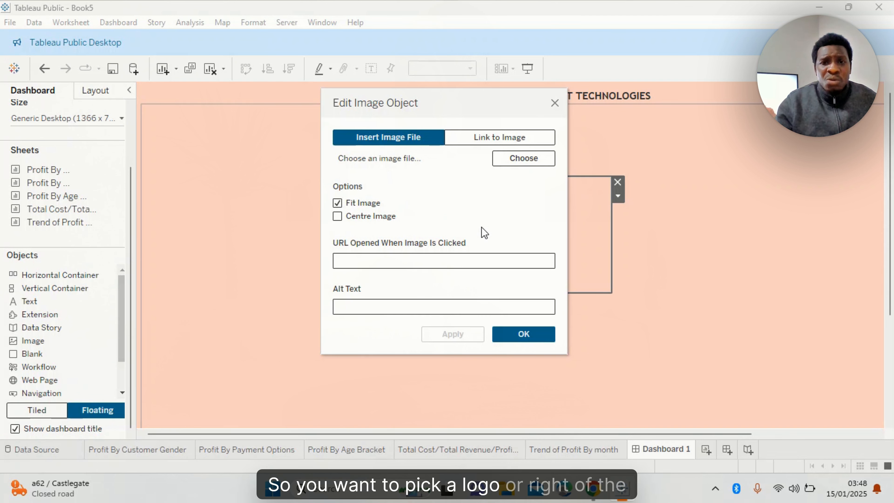
pyautogui.click(533, 161)
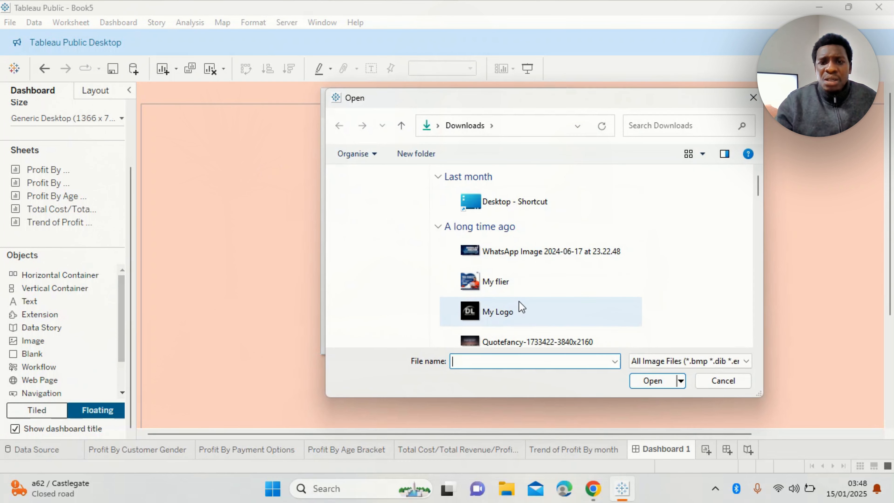
pyautogui.click(495, 312)
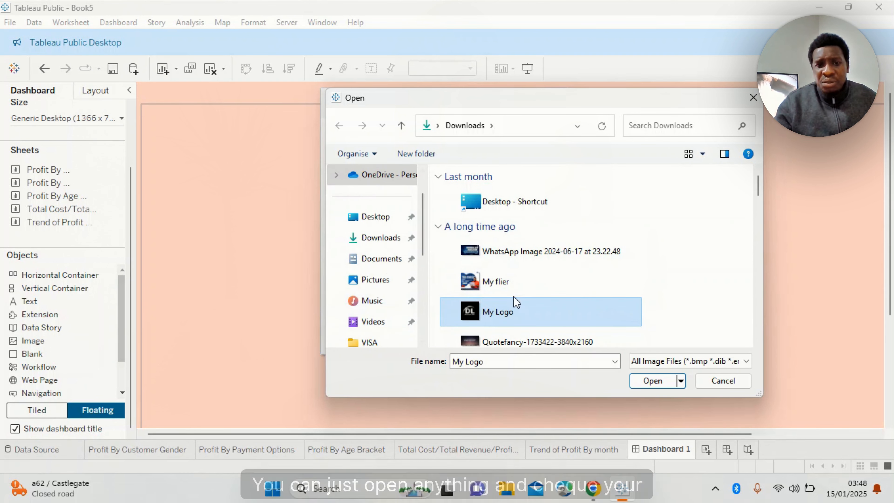
pyautogui.click(661, 381)
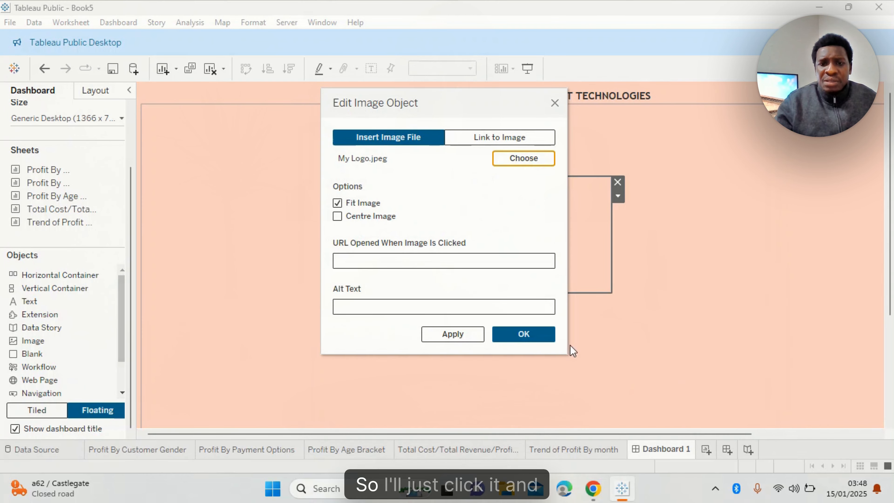
pyautogui.click(514, 335)
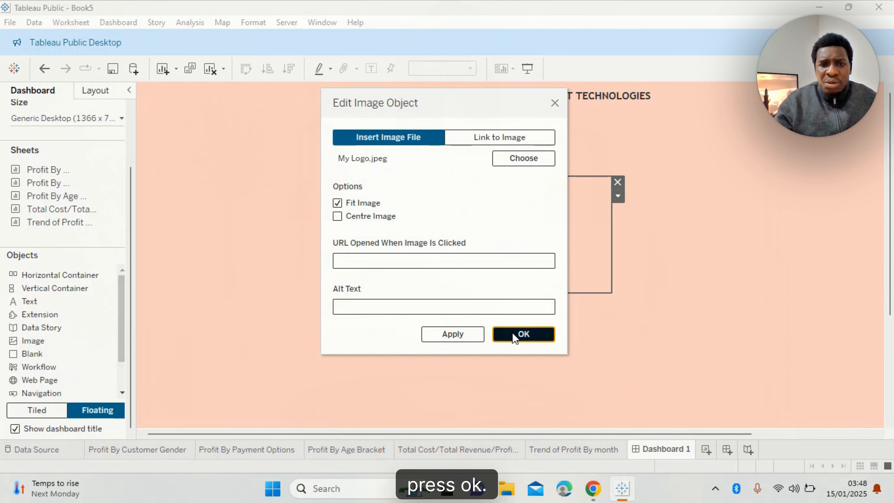
# Step: Centre the logo within its frame, shrink the frame and move it up to the dashboard title's height
pyautogui.click(619, 196)
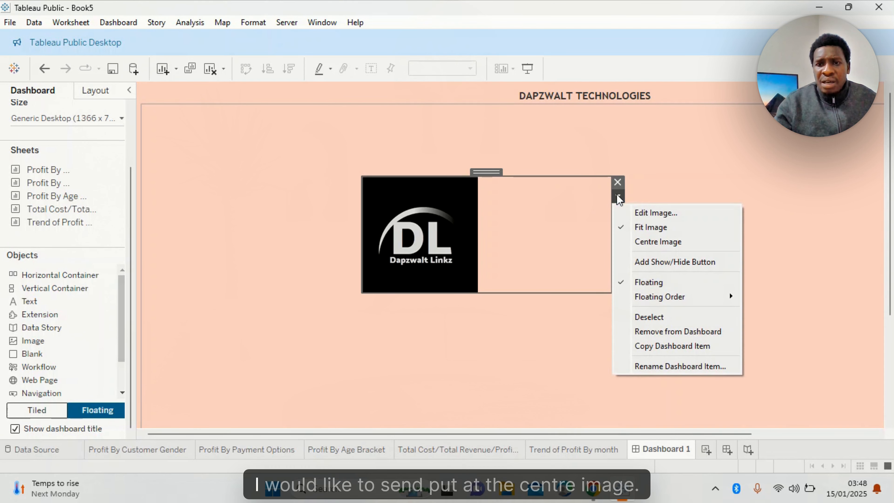
pyautogui.click(648, 243)
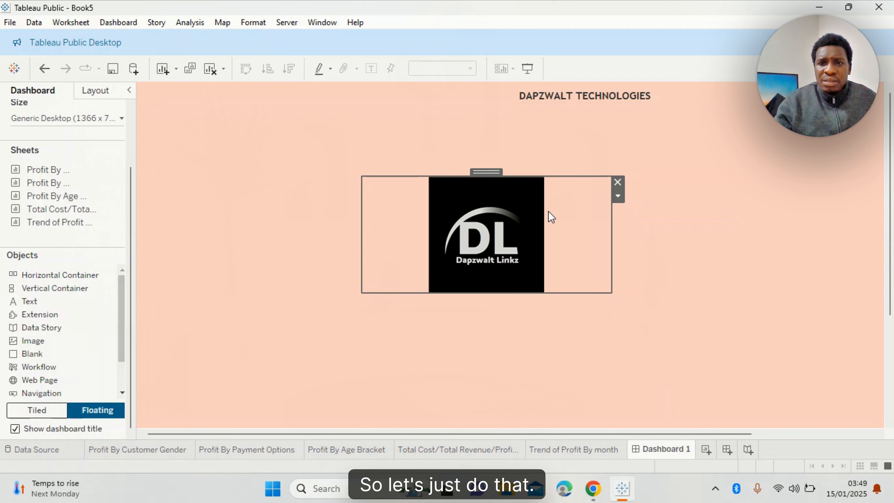
pyautogui.moveTo(612, 292); pyautogui.dragTo(483, 232)
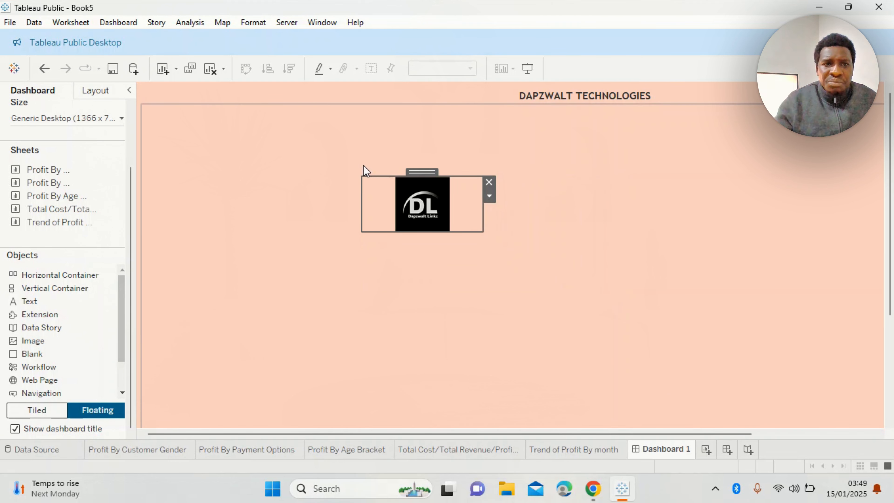
pyautogui.moveTo(422, 172); pyautogui.dragTo(241, 90)
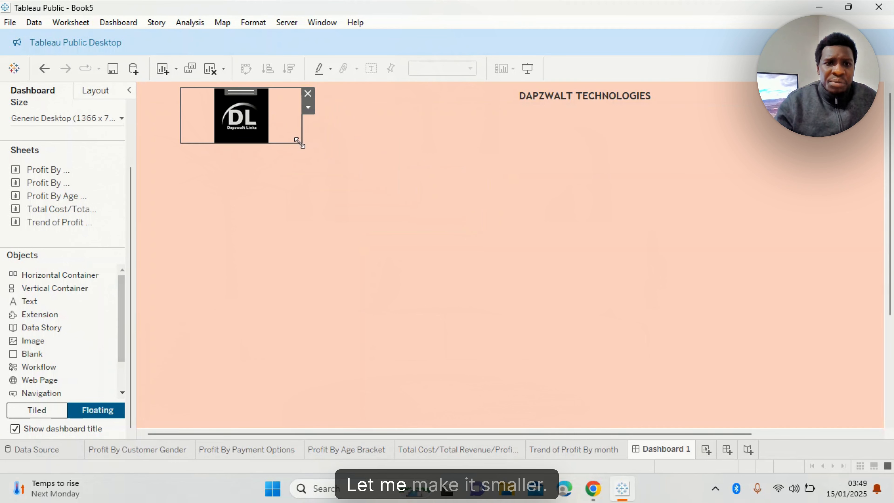
pyautogui.moveTo(298, 141); pyautogui.dragTo(243, 112)
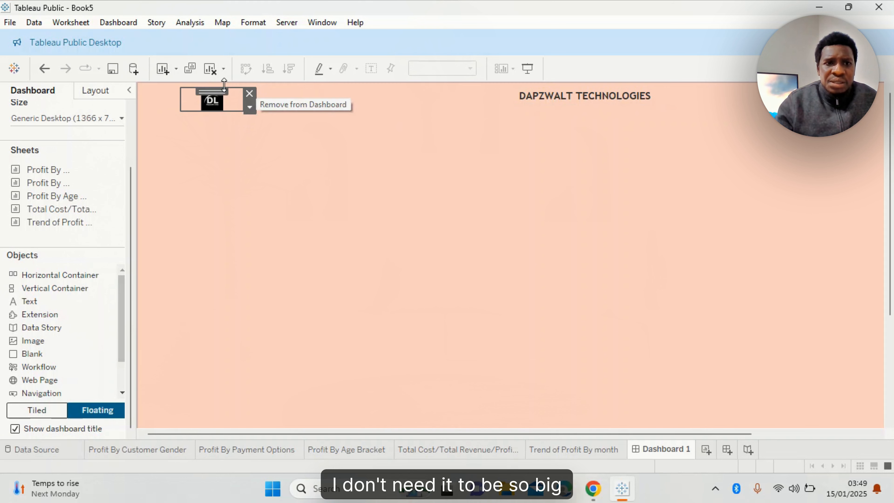
# Step: Position the logo near the left end of the title band and shrink it slightly to fit the band's height
pyautogui.moveTo(212, 90); pyautogui.dragTo(187, 85)
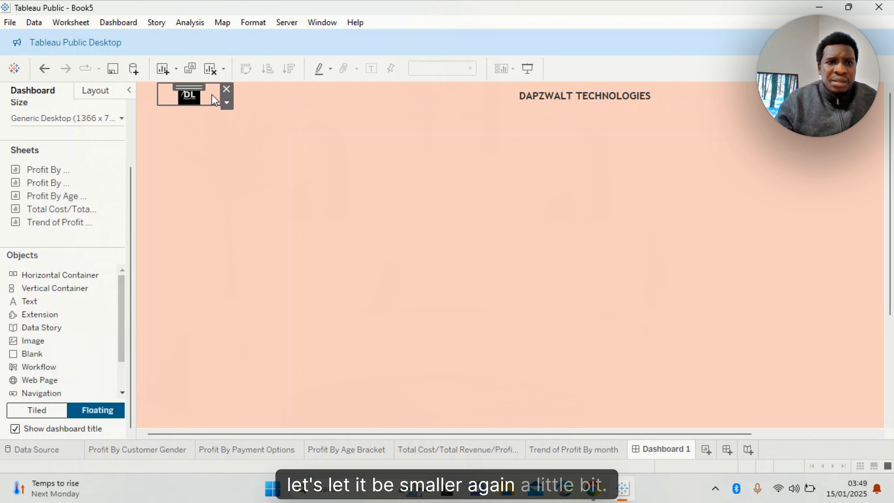
pyautogui.moveTo(158, 85); pyautogui.dragTo(177, 87)
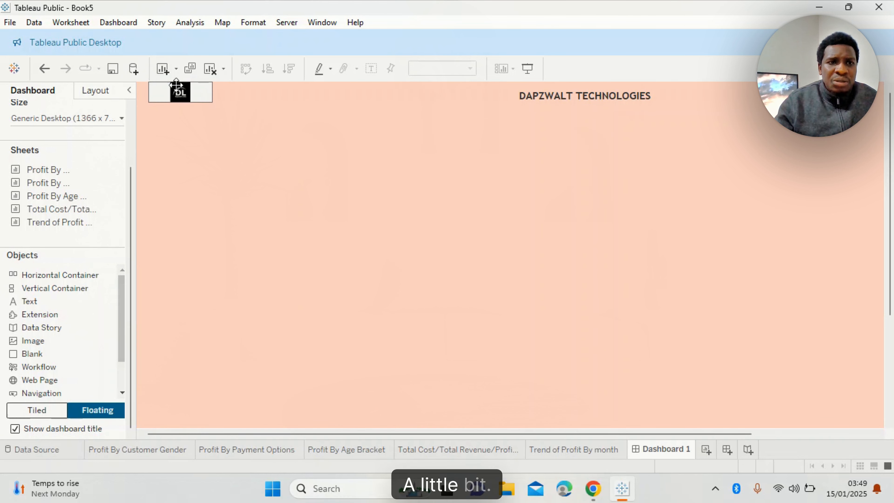
pyautogui.click(185, 114)
pyautogui.click(210, 98)
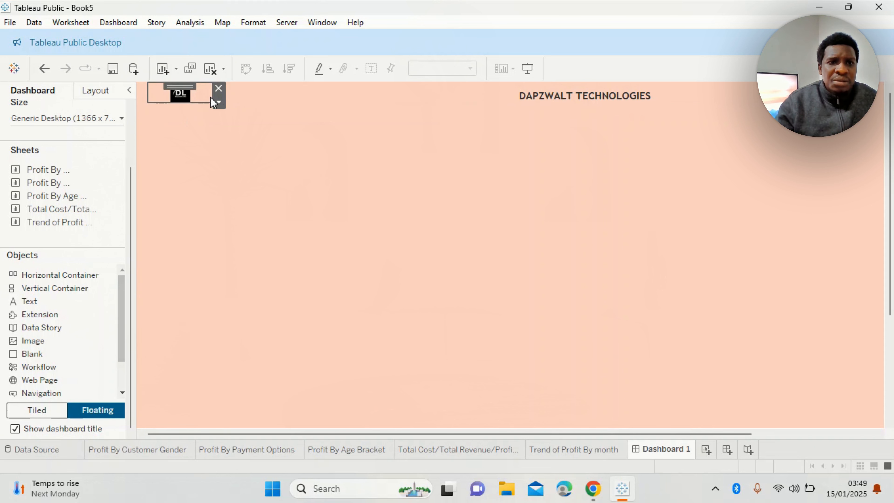
pyautogui.click(255, 98)
pyautogui.click(192, 93)
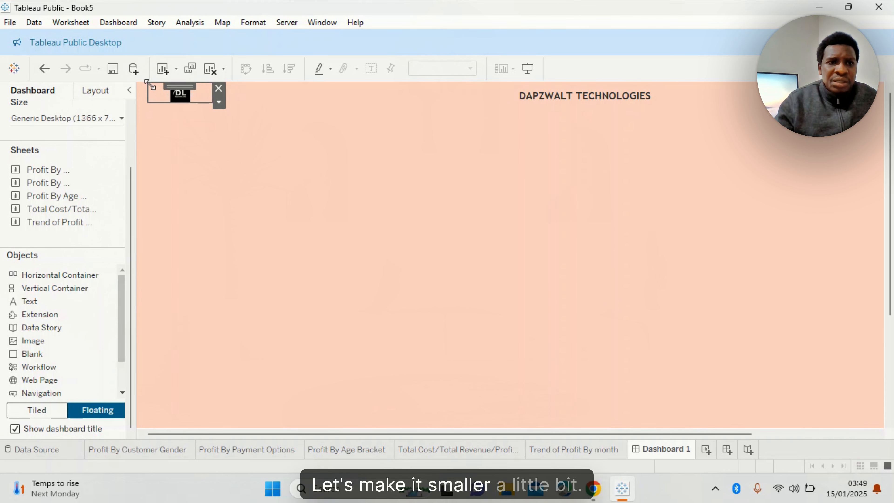
pyautogui.moveTo(153, 86); pyautogui.dragTo(175, 90)
pyautogui.click(248, 96)
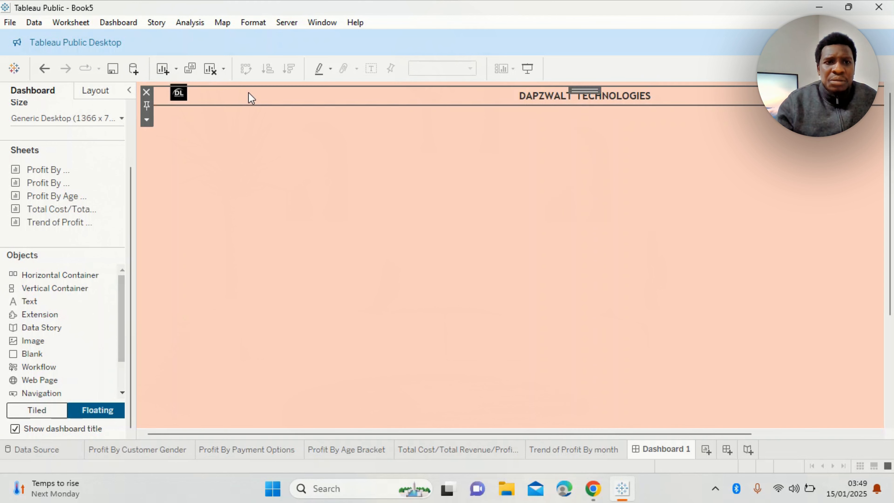
pyautogui.click(196, 101)
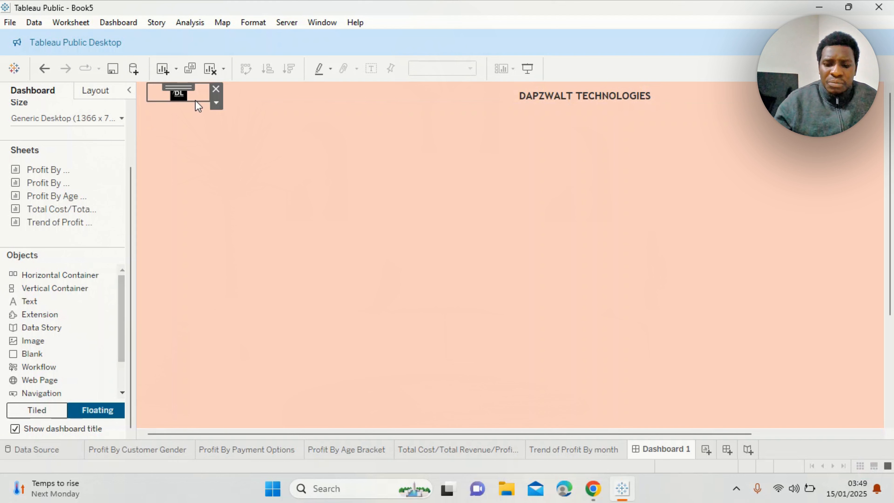
pyautogui.moveTo(196, 101); pyautogui.dragTo(196, 101)
pyautogui.click(234, 117)
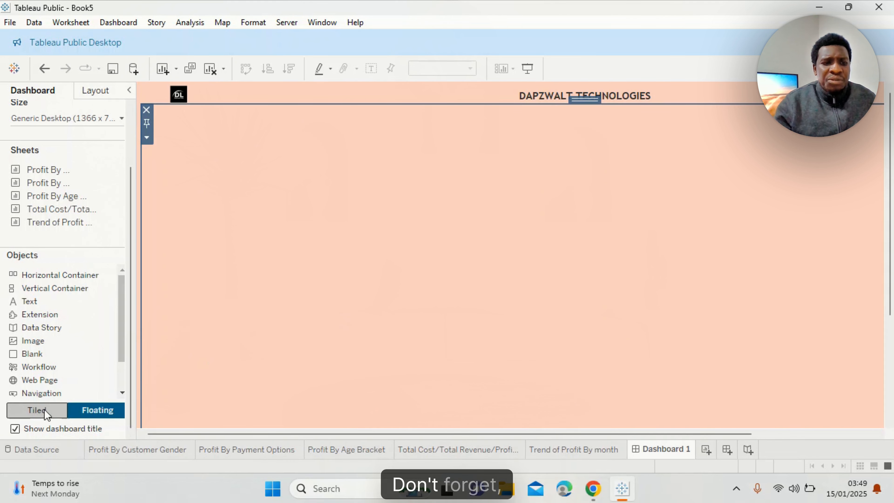
# Step: Switch new objects to Tiled and place a vertical container across the area below the dashboard title
pyautogui.click(35, 412)
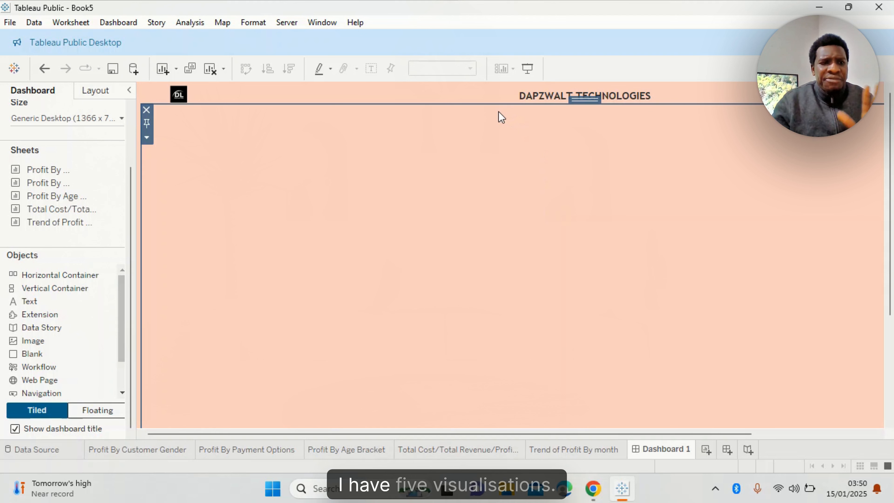
pyautogui.moveTo(54, 172)
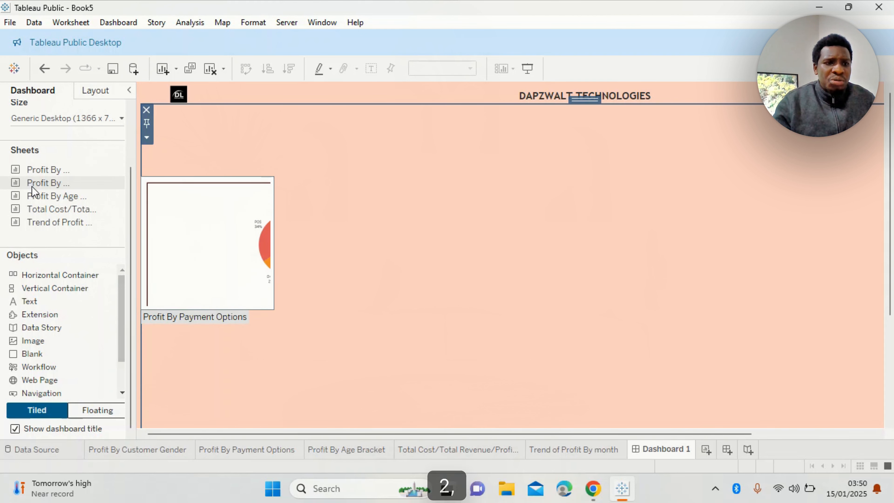
pyautogui.moveTo(37, 210)
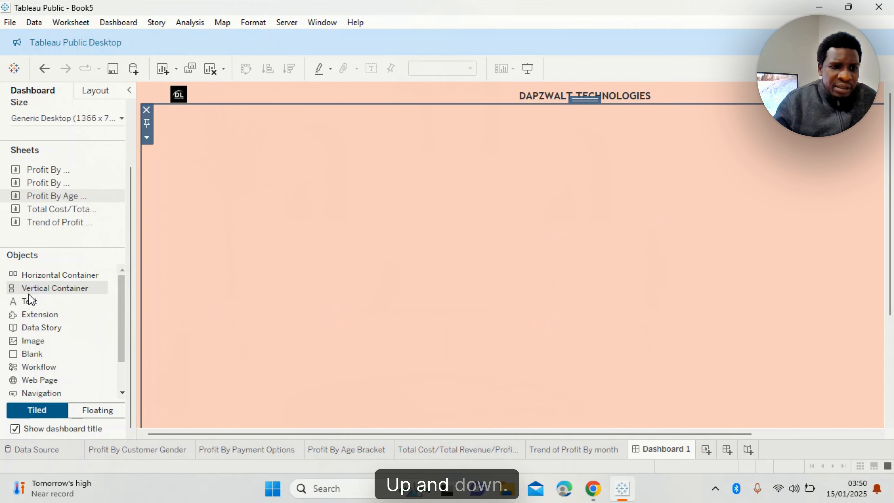
pyautogui.moveTo(35, 288); pyautogui.dragTo(246, 278)
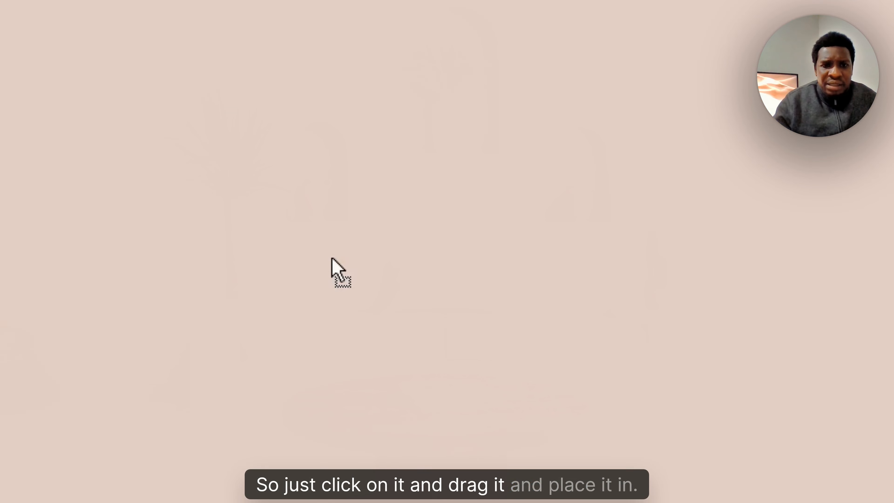
pyautogui.moveTo(331, 258); pyautogui.dragTo(505, 224)
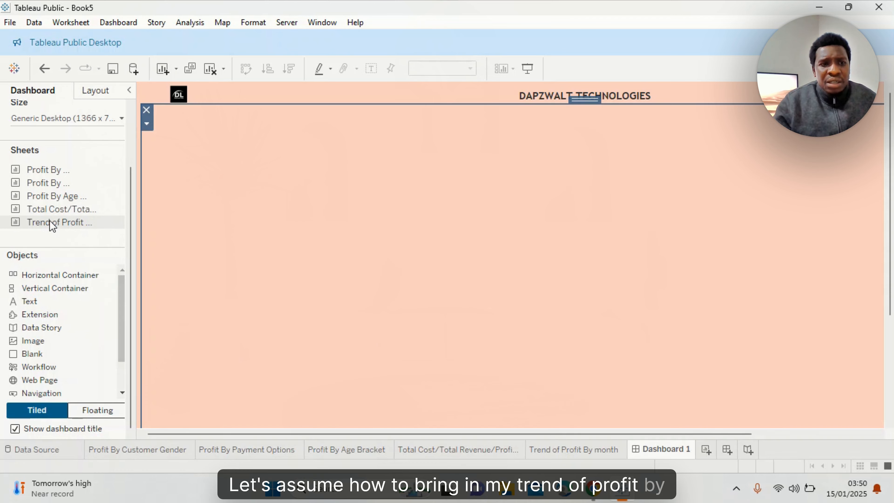
pyautogui.moveTo(49, 220)
pyautogui.mouseDown()
pyautogui.moveTo(227, 186)
pyautogui.moveTo(350, 128)
pyautogui.moveTo(362, 148)
pyautogui.moveTo(444, 119)
pyautogui.moveTo(399, 374)
pyautogui.mouseUp()
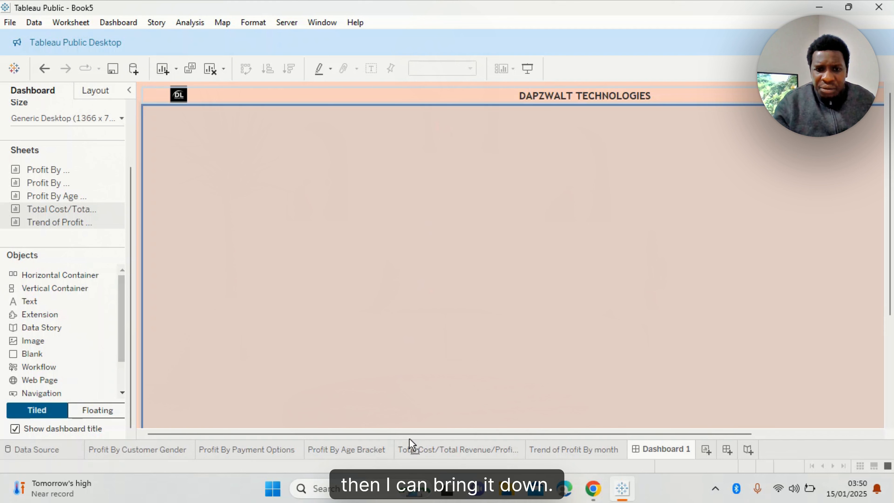
pyautogui.moveTo(410, 437); pyautogui.dragTo(409, 436)
pyautogui.moveTo(409, 365)
pyautogui.mouseDown()
pyautogui.moveTo(375, 155)
pyautogui.moveTo(132, 191)
pyautogui.moveTo(43, 216)
pyautogui.mouseUp()
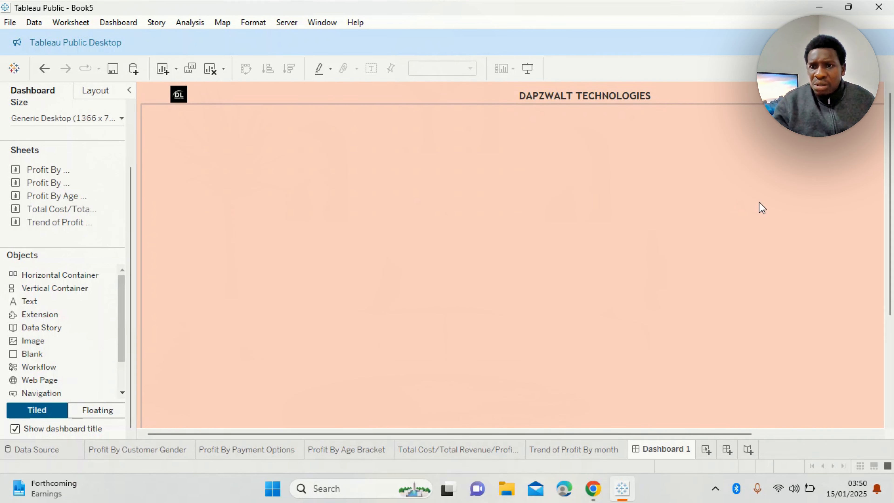
pyautogui.moveTo(891, 223); pyautogui.dragTo(891, 316)
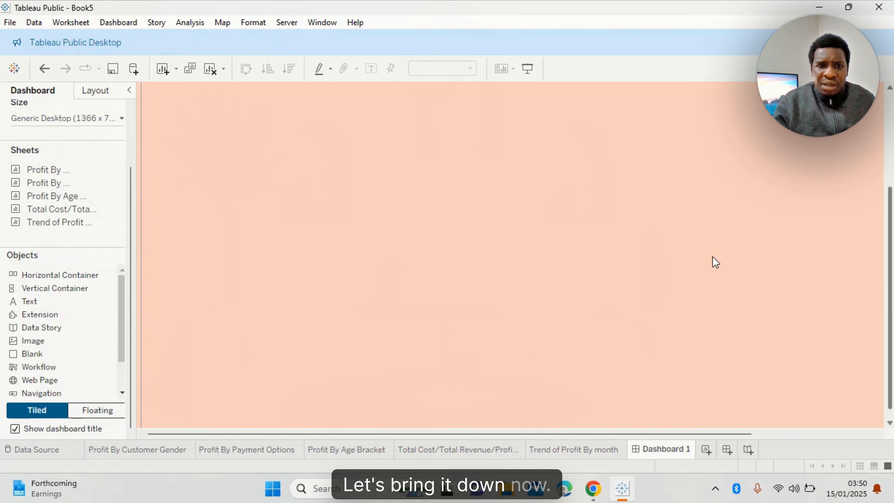
pyautogui.moveTo(67, 224)
pyautogui.moveTo(67, 223)
pyautogui.mouseDown()
pyautogui.moveTo(295, 340)
pyautogui.moveTo(310, 380)
pyautogui.moveTo(309, 437)
pyautogui.moveTo(335, 427)
pyautogui.moveTo(365, 198)
pyautogui.mouseUp()
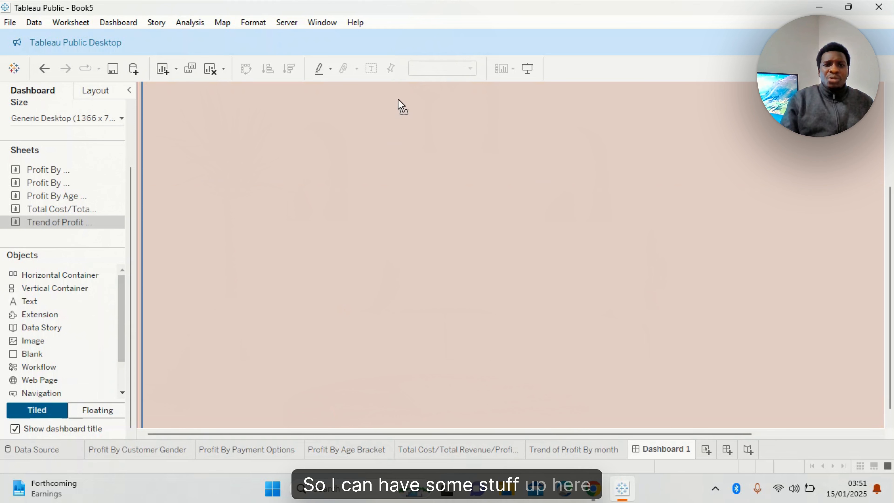
pyautogui.moveTo(393, 74); pyautogui.dragTo(359, 332)
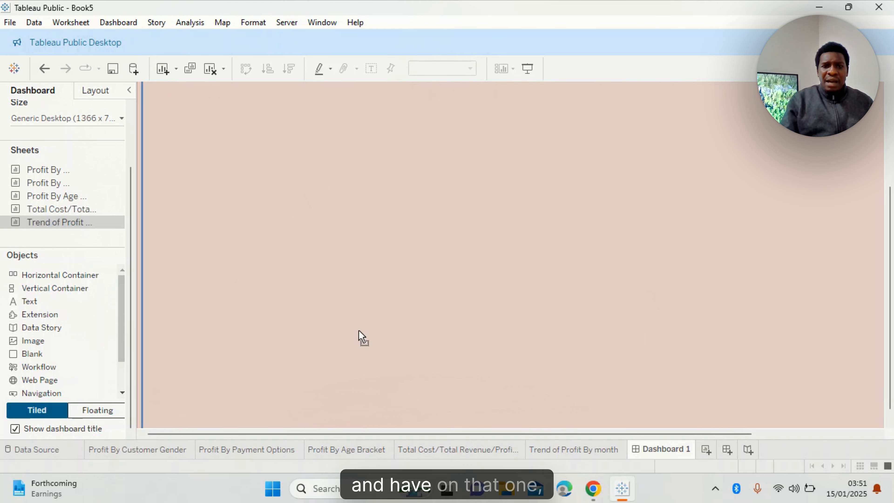
pyautogui.moveTo(355, 395); pyautogui.dragTo(75, 222)
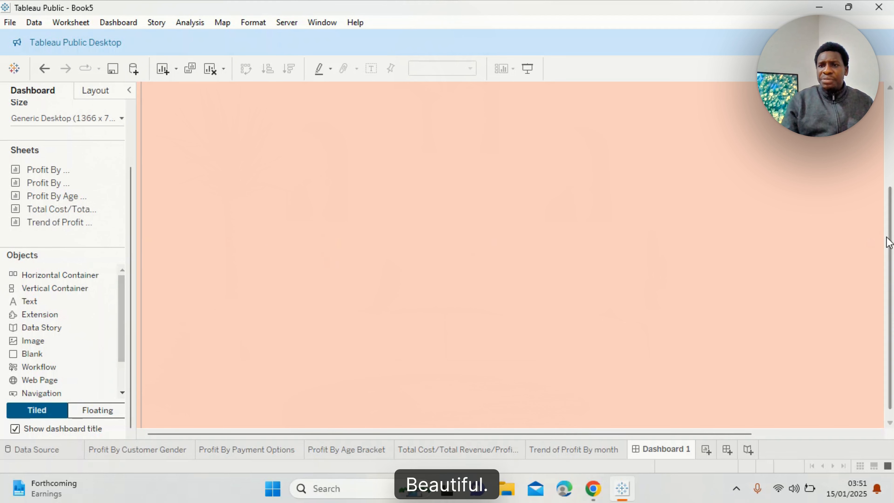
# Step: Place a tiled horizontal container across the upper half of the area below the dashboard title
pyautogui.moveTo(891, 239); pyautogui.dragTo(893, 146)
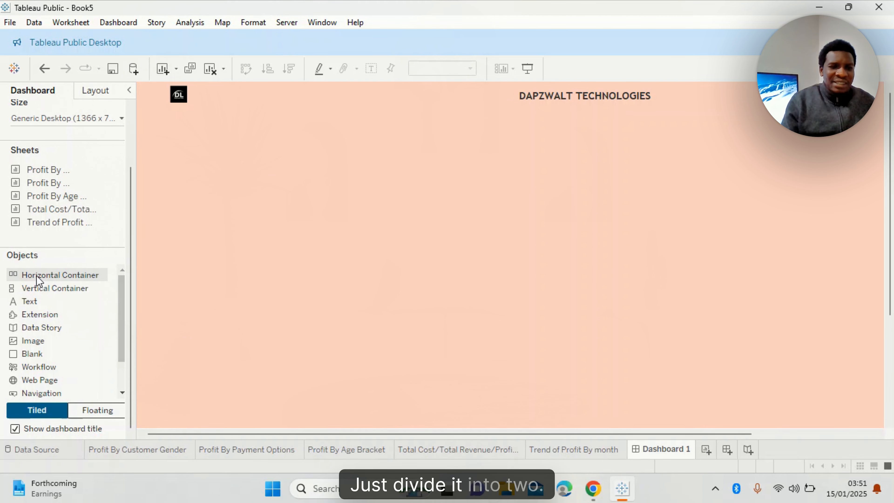
pyautogui.moveTo(36, 276); pyautogui.dragTo(420, 155)
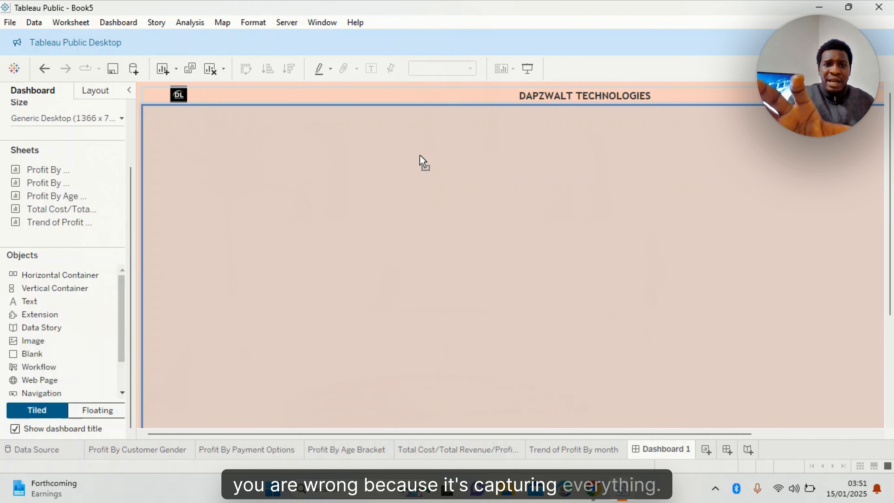
pyautogui.moveTo(420, 156); pyautogui.dragTo(431, 118)
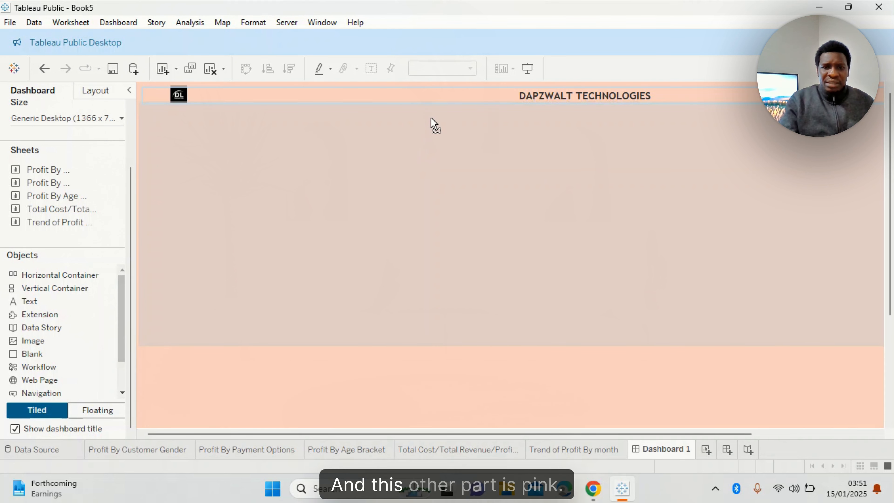
pyautogui.moveTo(430, 117); pyautogui.dragTo(433, 116)
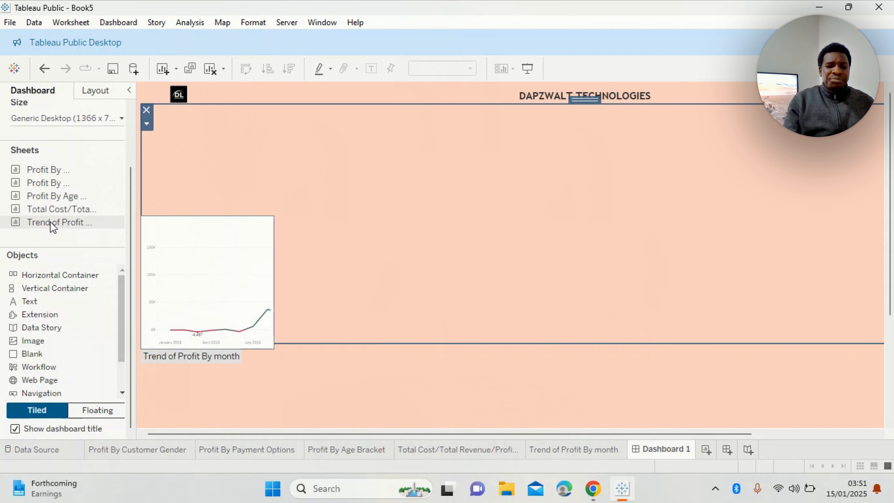
# Step: Fill the upper container with the Trend of Profit By month chart and the Profit By Age Bracket chart to its right
pyautogui.moveTo(50, 222); pyautogui.dragTo(456, 194)
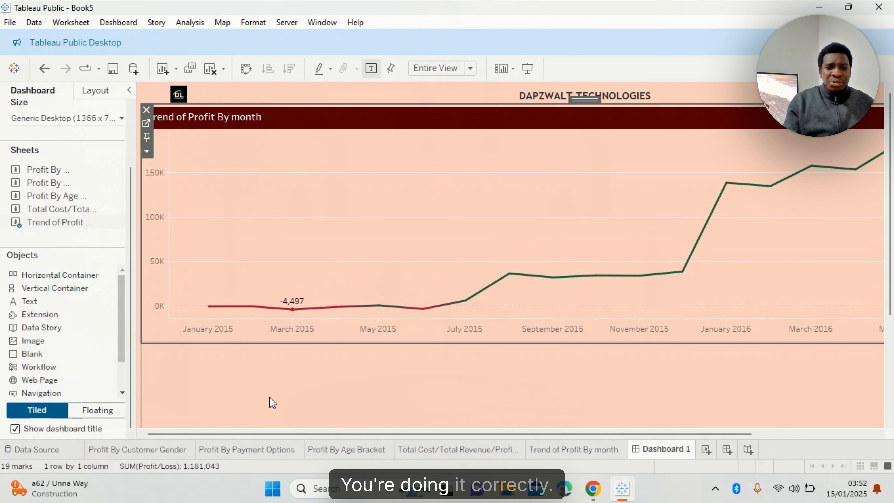
pyautogui.moveTo(405, 433); pyautogui.dragTo(627, 451)
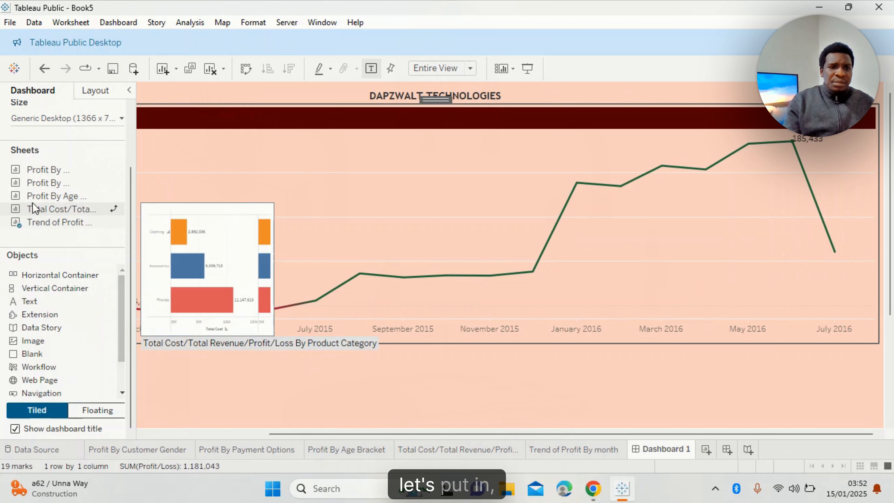
pyautogui.moveTo(55, 200)
pyautogui.mouseDown()
pyautogui.moveTo(884, 203)
pyautogui.moveTo(871, 203)
pyautogui.mouseUp()
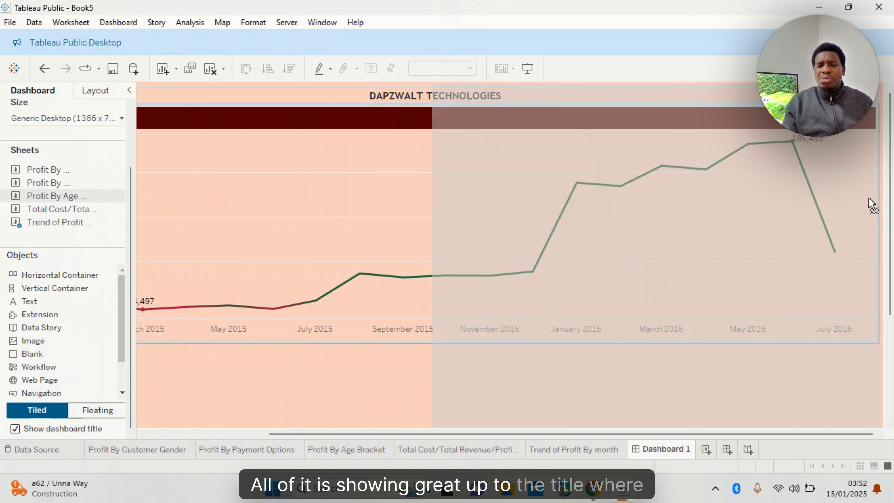
pyautogui.moveTo(871, 204)
pyautogui.mouseDown()
pyautogui.moveTo(770, 230)
pyautogui.moveTo(864, 219)
pyautogui.moveTo(852, 215)
pyautogui.mouseUp()
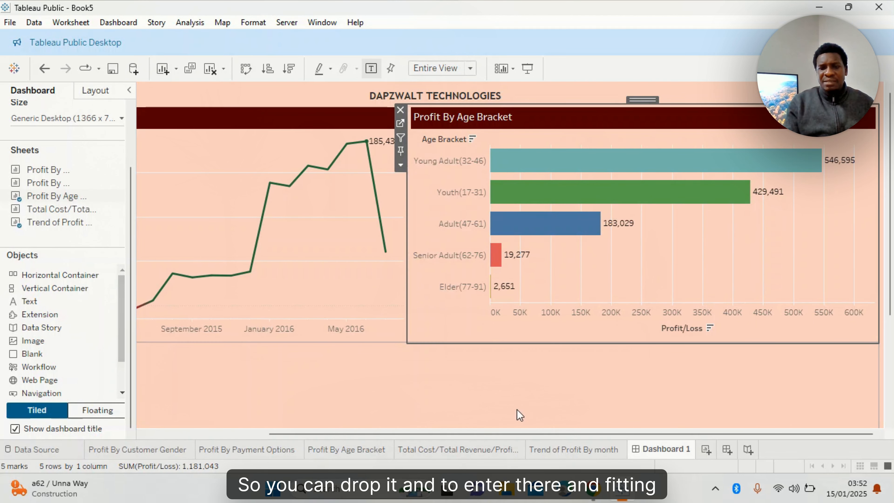
# Step: Place a second tiled horizontal container across the empty area beneath the trend and age bracket charts
pyautogui.moveTo(499, 434)
pyautogui.mouseDown()
pyautogui.moveTo(368, 442)
pyautogui.moveTo(483, 430)
pyautogui.mouseUp()
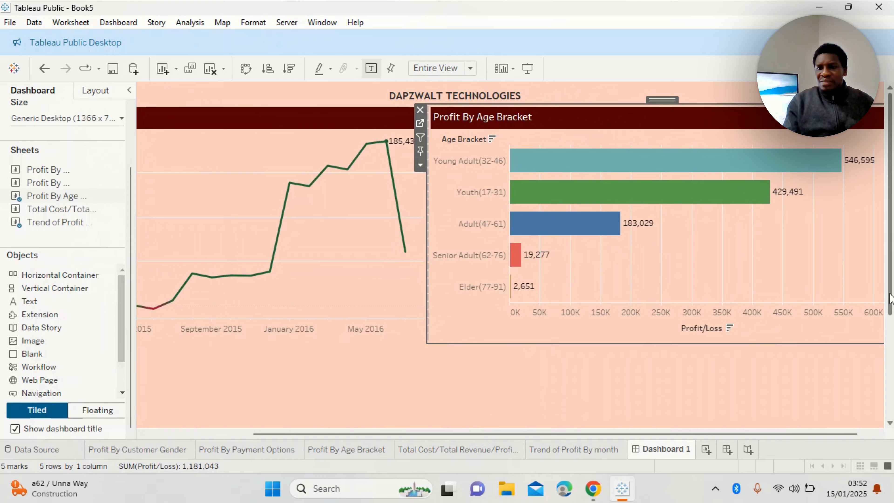
pyautogui.moveTo(891, 294); pyautogui.dragTo(891, 397)
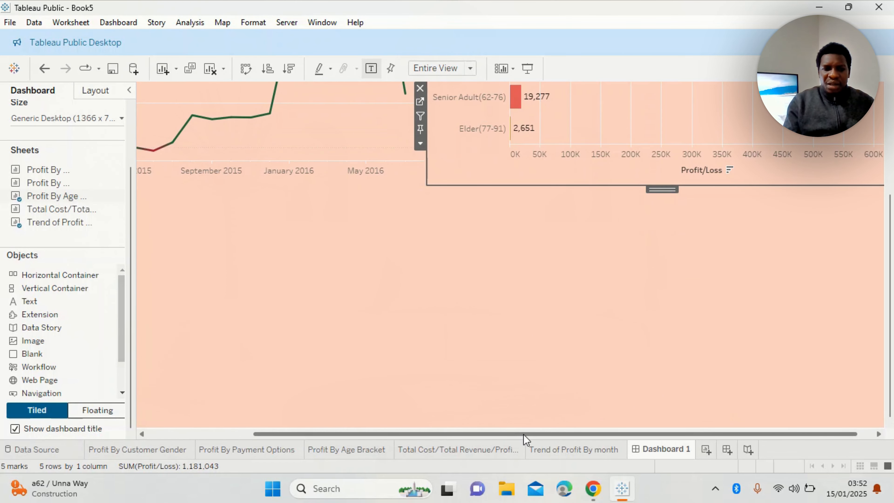
pyautogui.moveTo(525, 434); pyautogui.dragTo(399, 438)
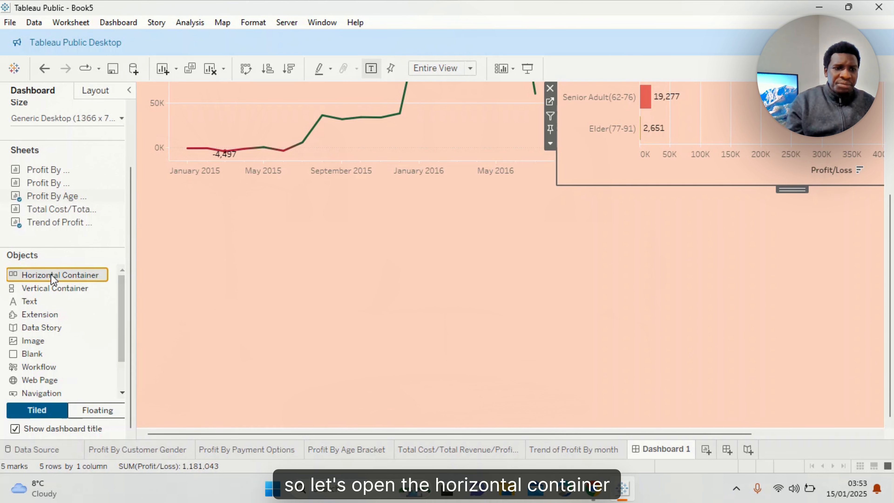
pyautogui.moveTo(52, 278); pyautogui.dragTo(466, 306)
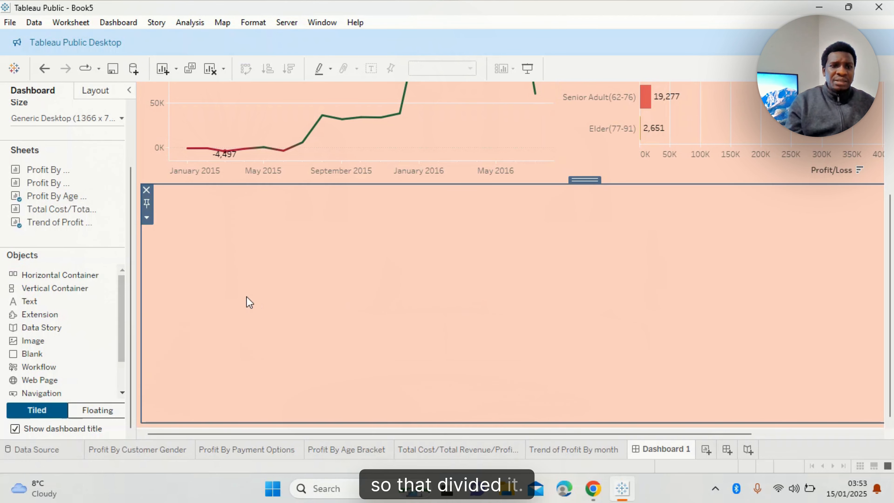
# Step: Fill the lower container side by side with Profit By Customer Gender, Profit By Payment Options and Total Cost/Total Revenue/Profit/Loss By Product Category
pyautogui.moveTo(53, 224)
pyautogui.moveTo(56, 172)
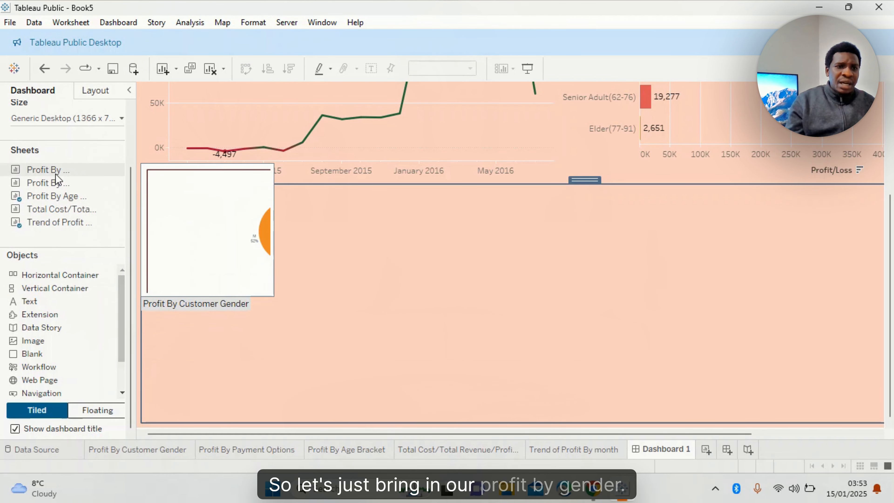
pyautogui.moveTo(53, 182); pyautogui.dragTo(303, 276)
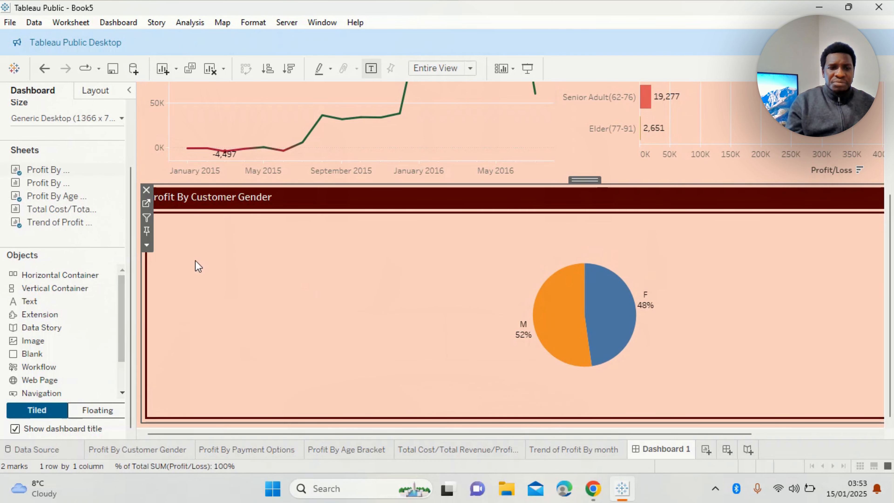
pyautogui.moveTo(337, 434); pyautogui.dragTo(506, 447)
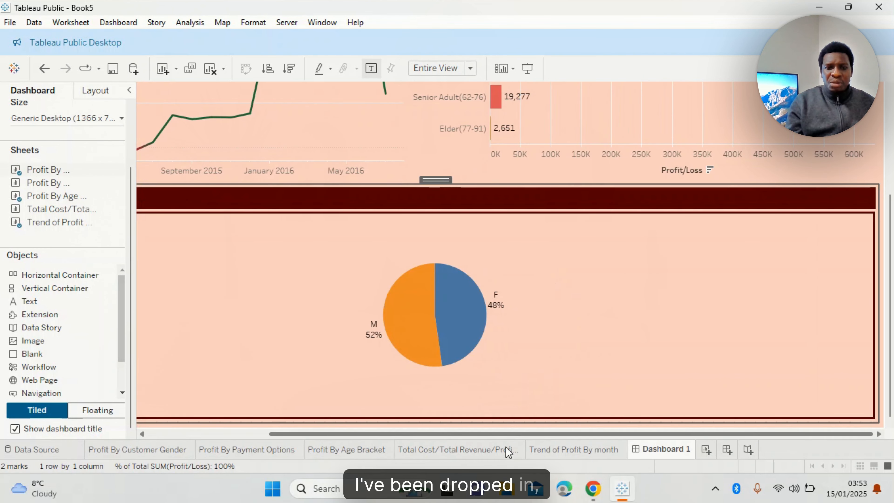
pyautogui.moveTo(42, 180)
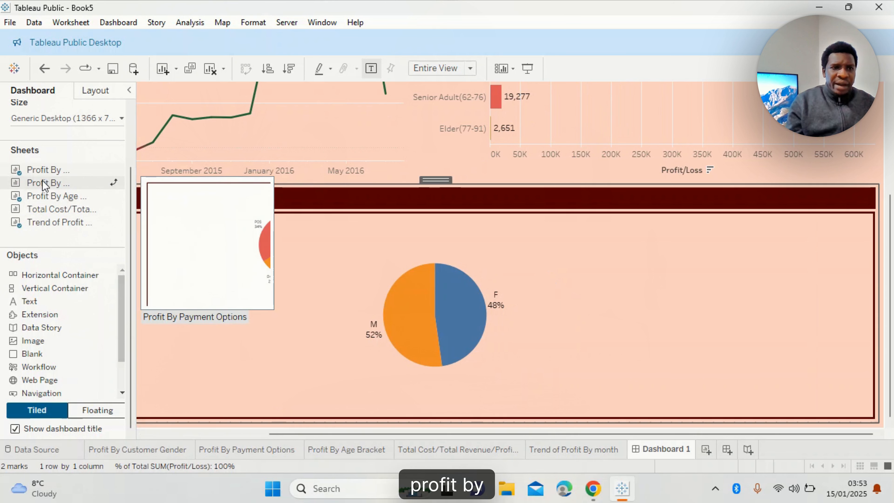
pyautogui.moveTo(42, 182)
pyautogui.mouseDown()
pyautogui.moveTo(675, 303)
pyautogui.moveTo(868, 322)
pyautogui.moveTo(855, 320)
pyautogui.mouseUp()
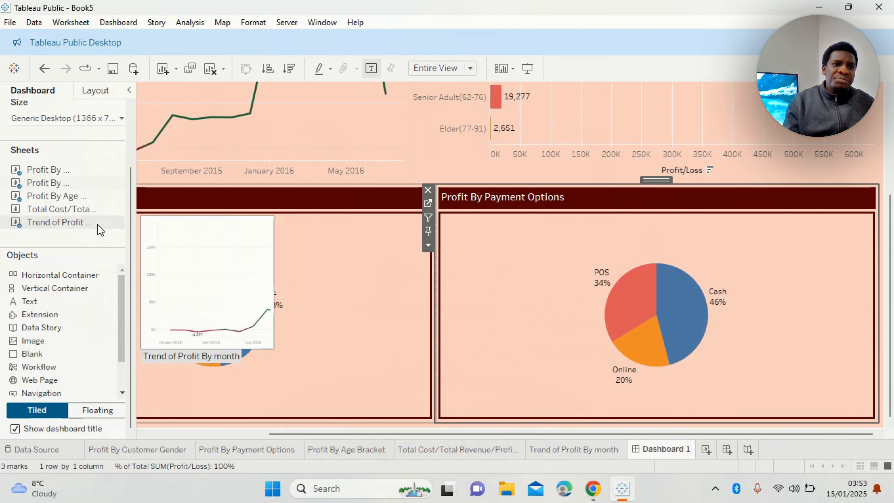
pyautogui.moveTo(58, 213)
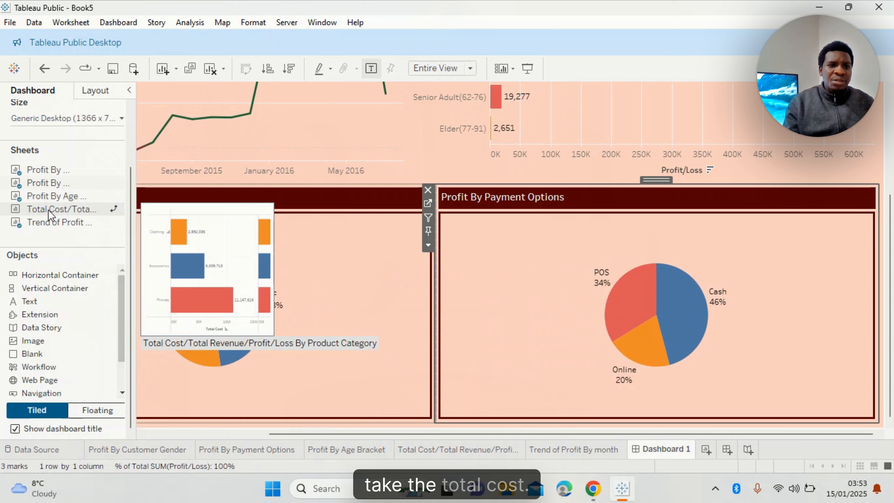
pyautogui.moveTo(54, 213)
pyautogui.mouseDown()
pyautogui.moveTo(418, 277)
pyautogui.moveTo(854, 280)
pyautogui.mouseUp()
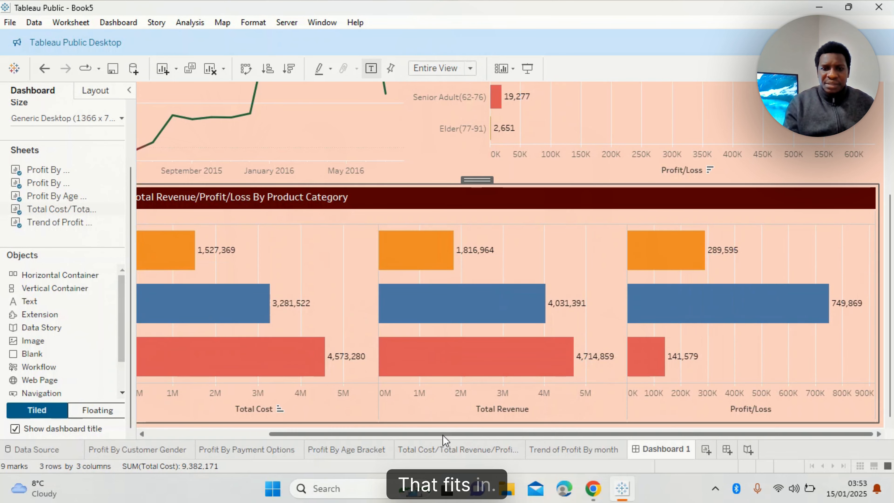
# Step: Resize the lower row's charts so both pie charts show full titles and the product category bars get over a third of the width
pyautogui.moveTo(392, 432); pyautogui.dragTo(276, 432)
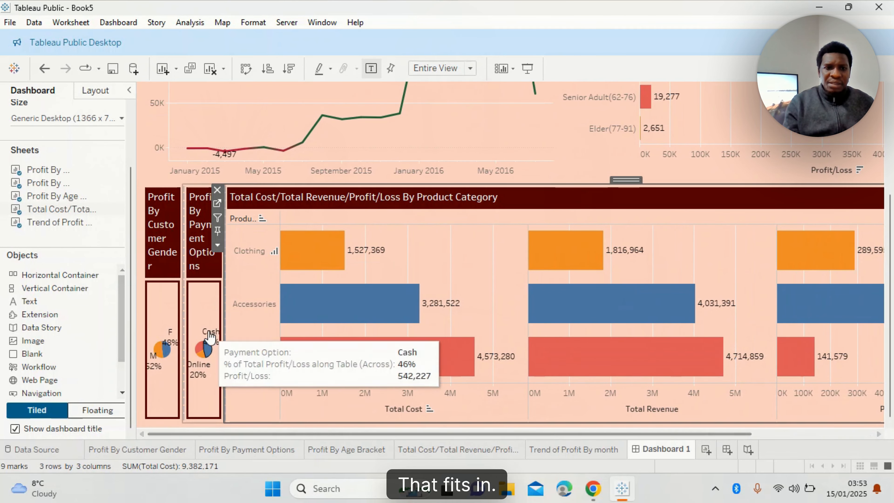
pyautogui.moveTo(222, 307); pyautogui.dragTo(658, 312)
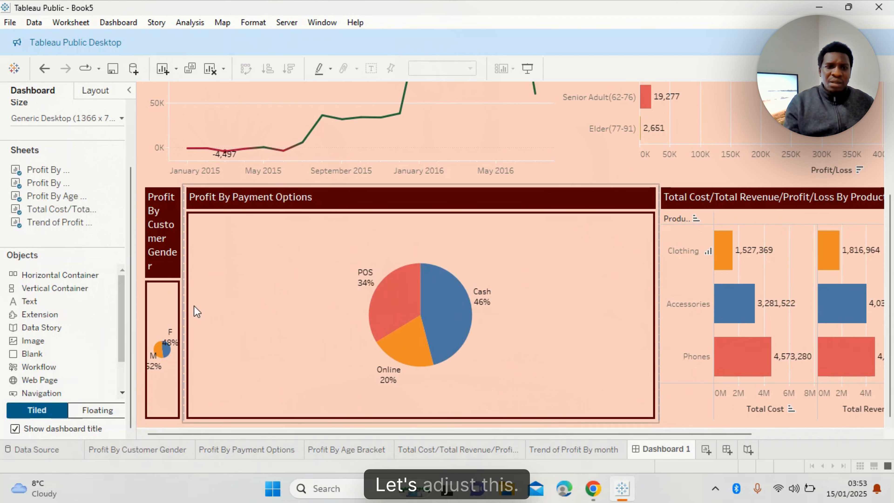
pyautogui.moveTo(185, 303); pyautogui.dragTo(430, 310)
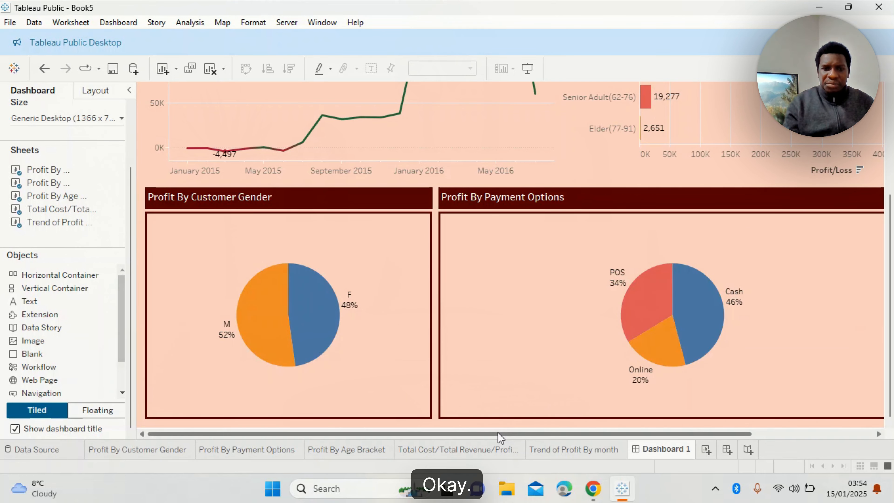
pyautogui.moveTo(524, 438); pyautogui.dragTo(676, 444)
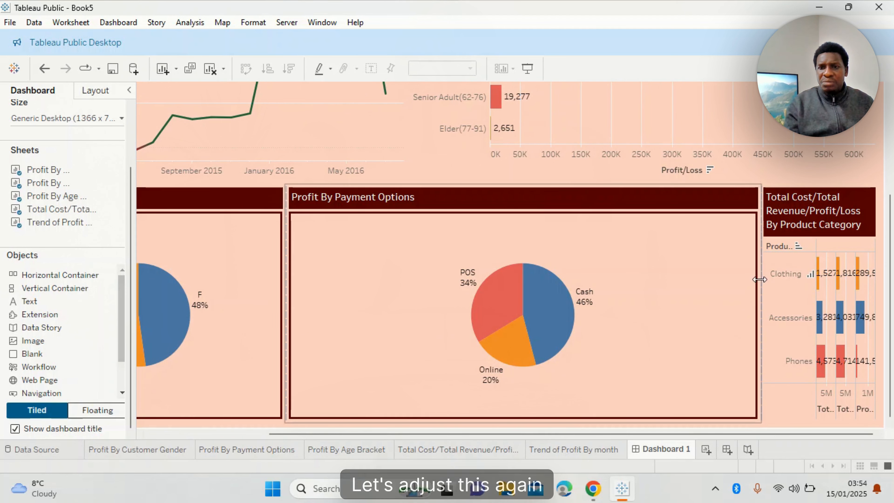
pyautogui.moveTo(757, 281); pyautogui.dragTo(546, 303)
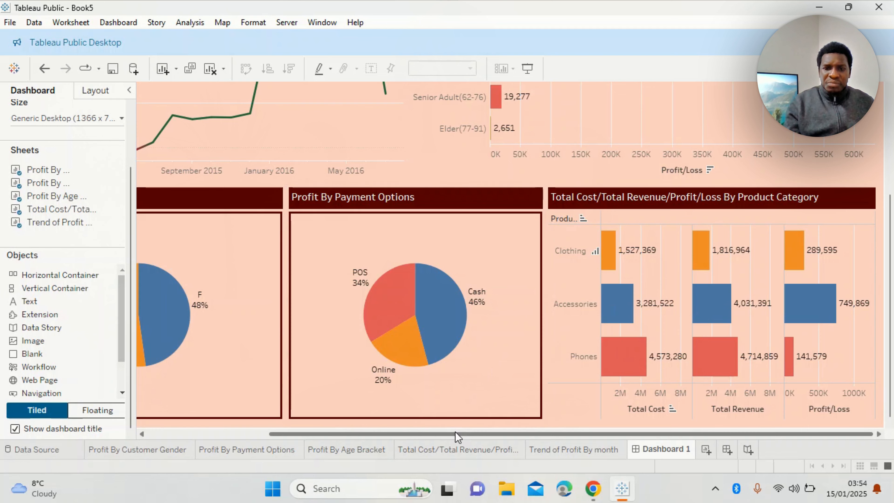
# Step: Narrow the customer gender and payment options pie charts to give the product category bar chart more width
pyautogui.moveTo(455, 434); pyautogui.dragTo(310, 451)
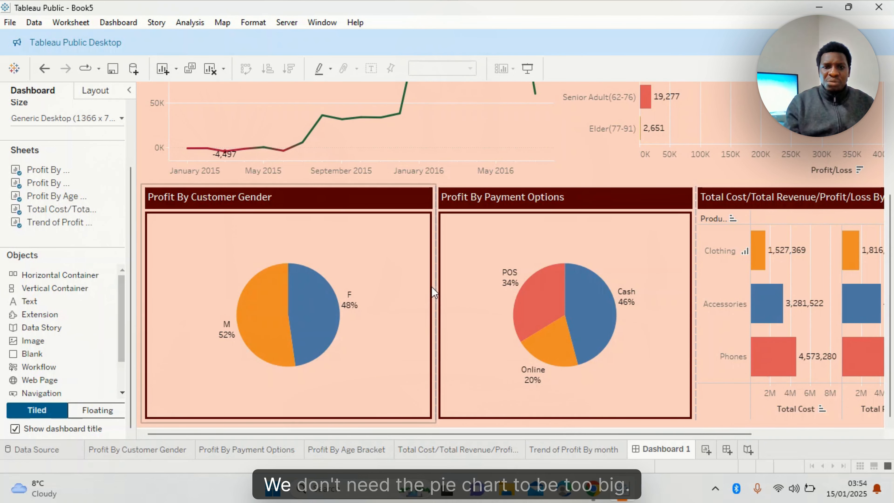
pyautogui.click(436, 282)
pyautogui.moveTo(436, 282); pyautogui.dragTo(386, 278)
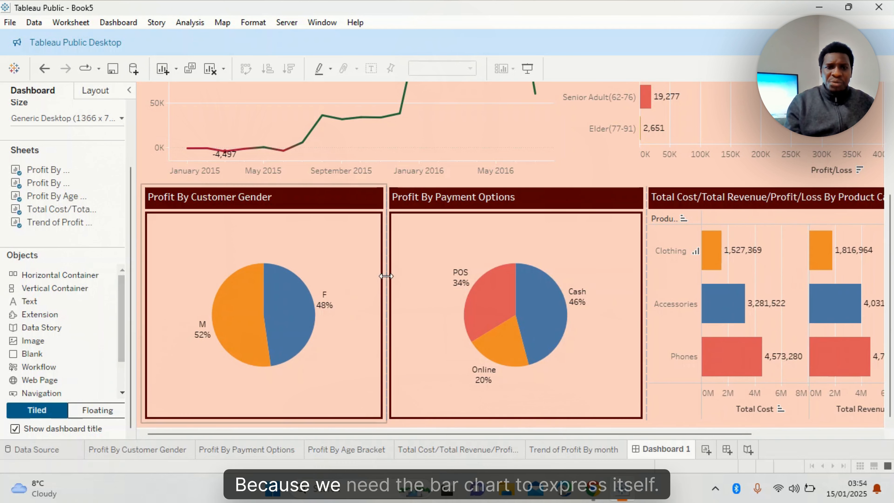
pyautogui.click(645, 291)
pyautogui.moveTo(645, 291); pyautogui.dragTo(630, 290)
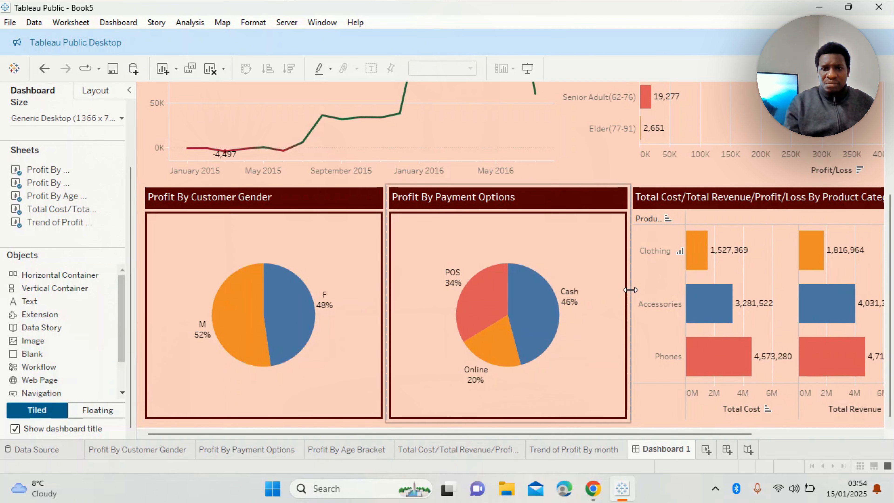
pyautogui.click(628, 290)
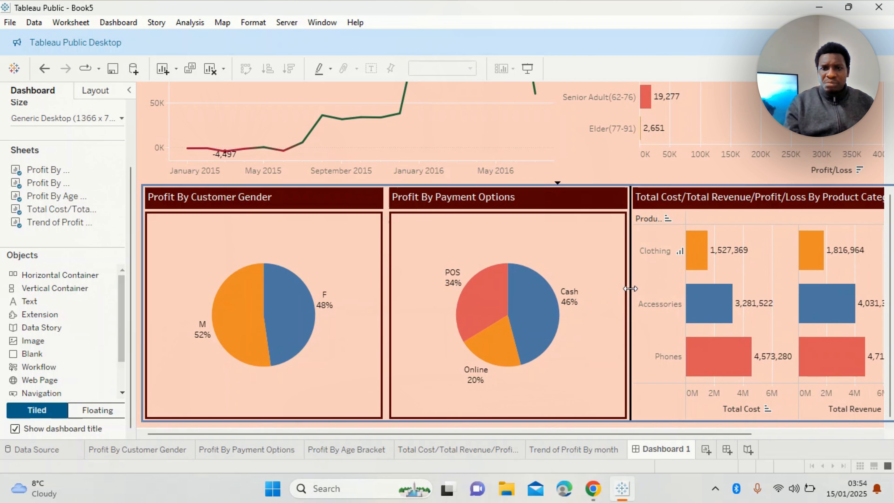
pyautogui.moveTo(628, 289); pyautogui.dragTo(614, 289)
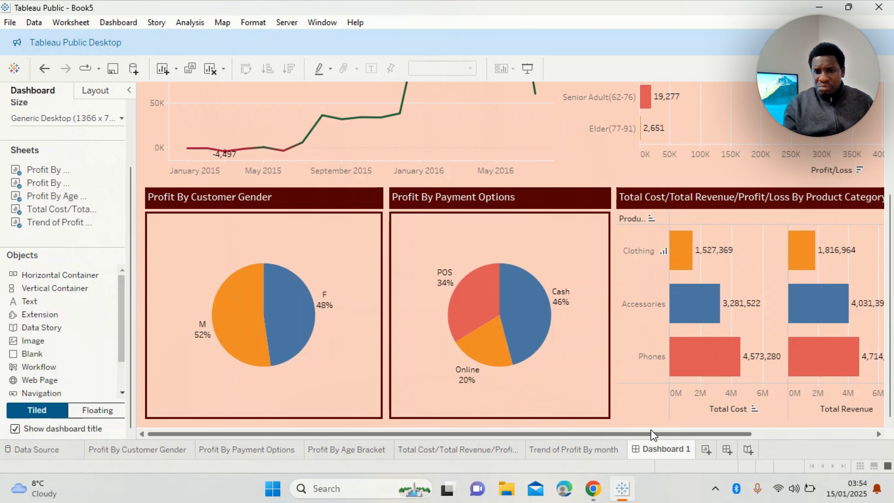
# Step: Remove the Total Cost axis title from the product category bar chart
pyautogui.moveTo(650, 430); pyautogui.dragTo(719, 430)
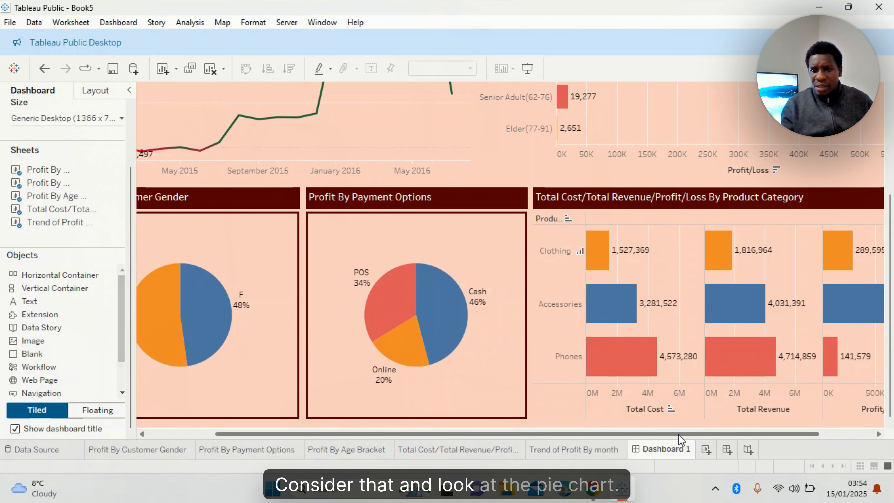
pyautogui.moveTo(685, 435); pyautogui.dragTo(747, 436)
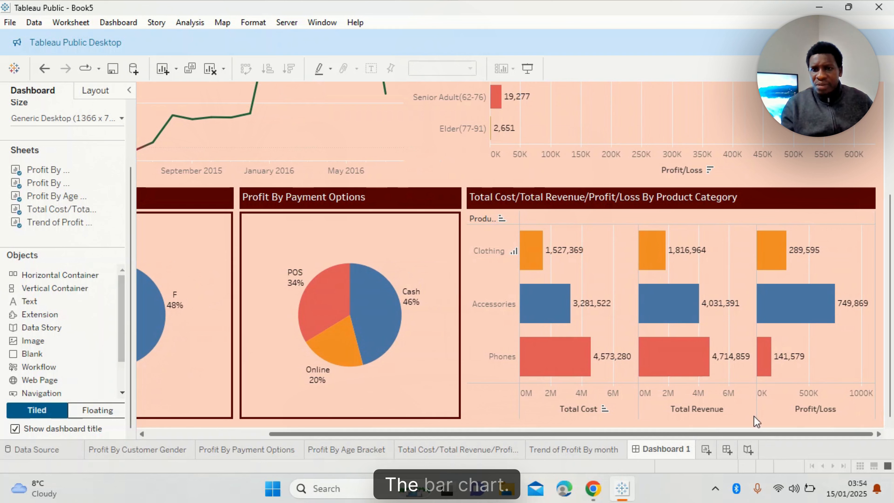
pyautogui.moveTo(710, 305)
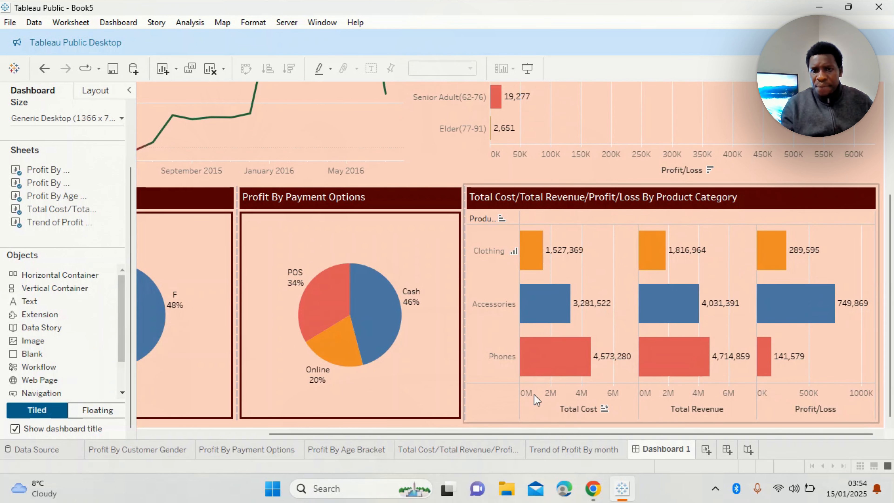
pyautogui.moveTo(537, 436); pyautogui.dragTo(318, 439)
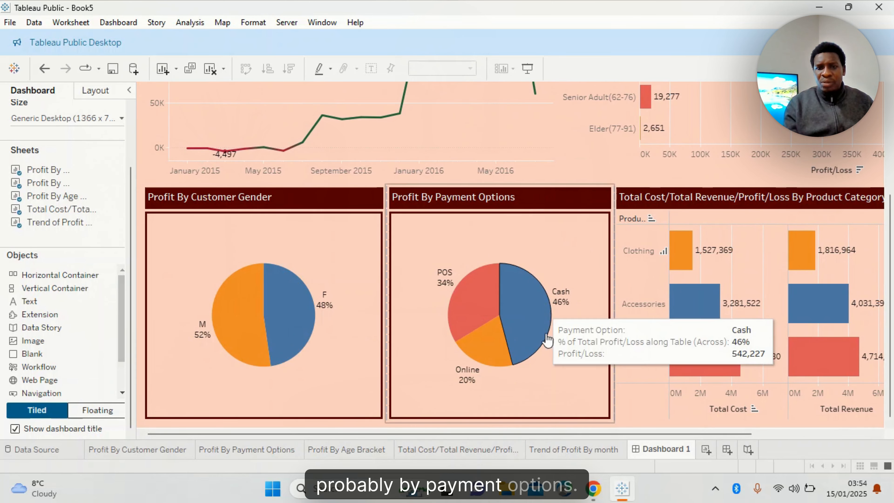
pyautogui.moveTo(541, 432); pyautogui.dragTo(708, 427)
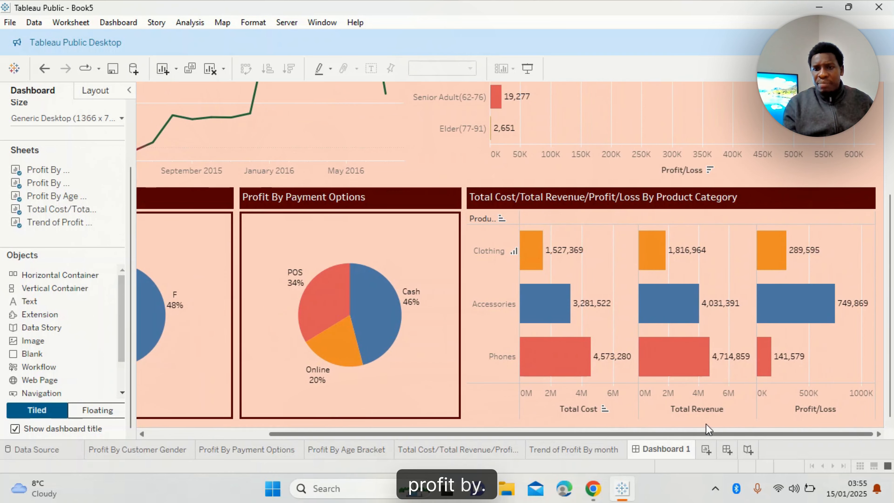
pyautogui.rightClick(582, 409)
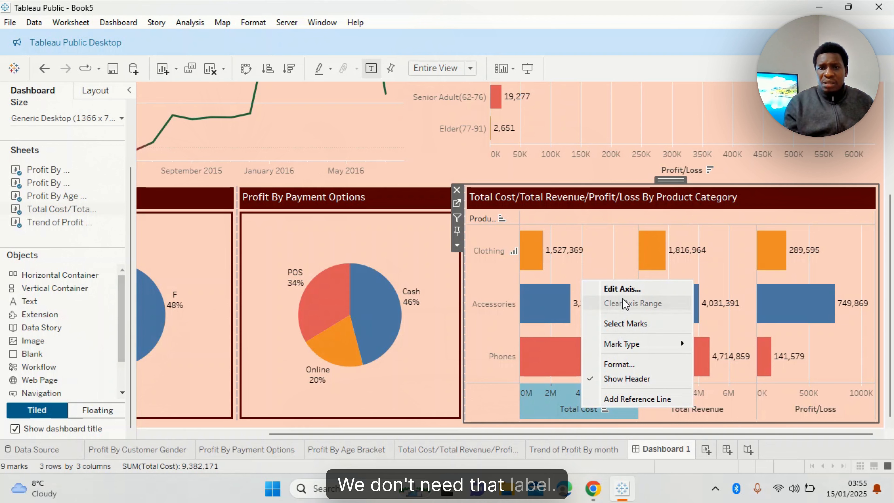
pyautogui.click(620, 290)
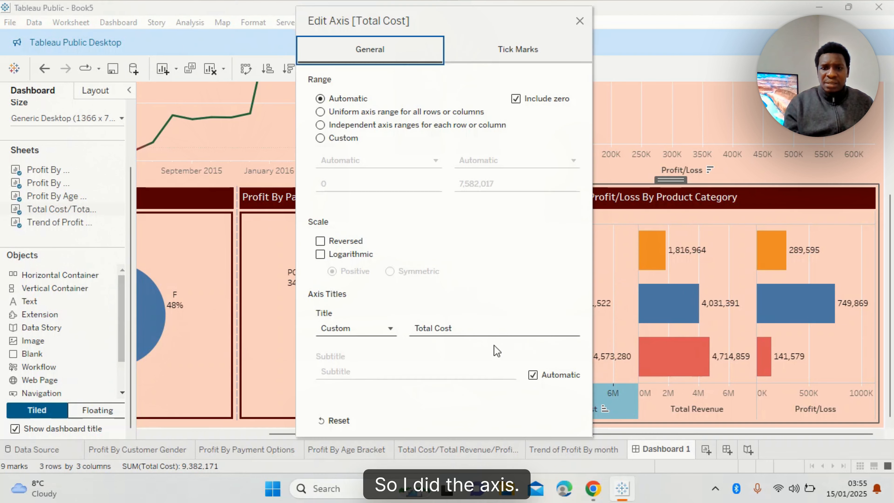
pyautogui.moveTo(450, 328); pyautogui.dragTo(409, 333)
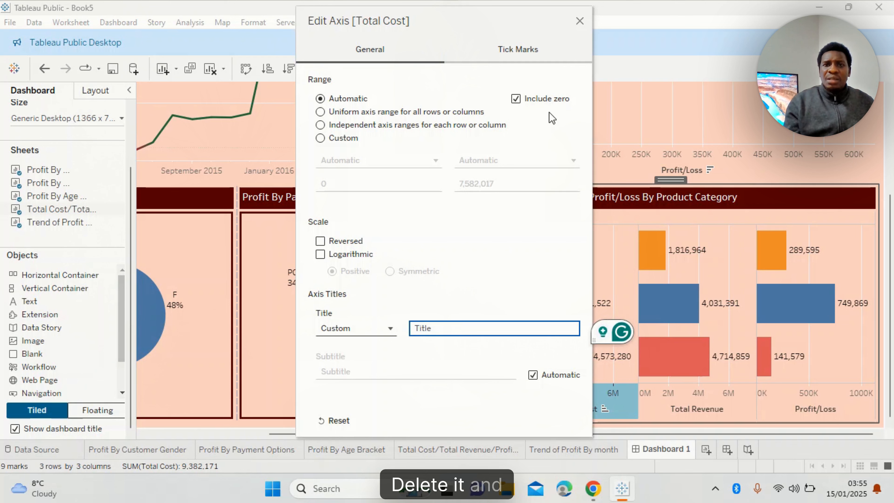
pyautogui.click(580, 22)
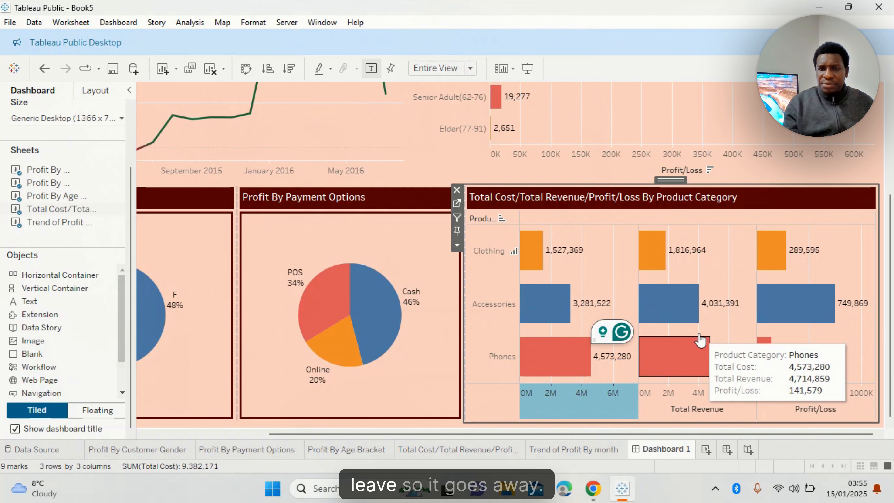
# Step: Remove the Total Revenue axis title from the product category bar chart
pyautogui.rightClick(698, 413)
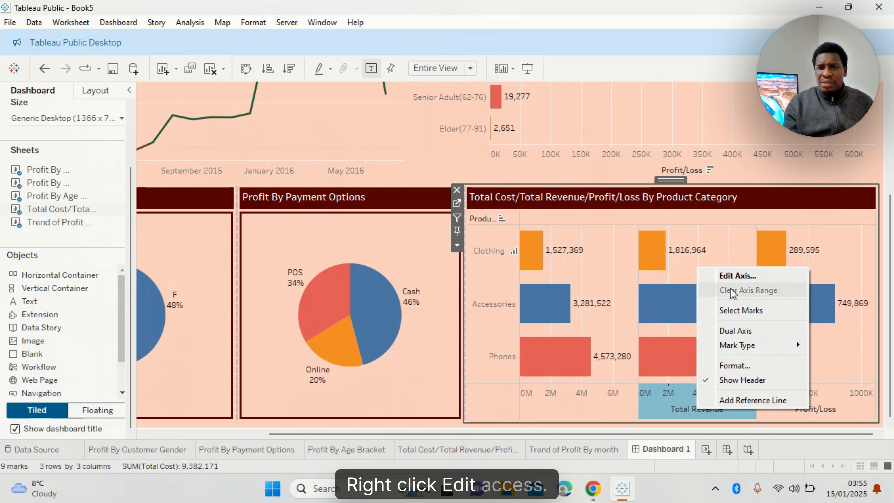
pyautogui.click(732, 278)
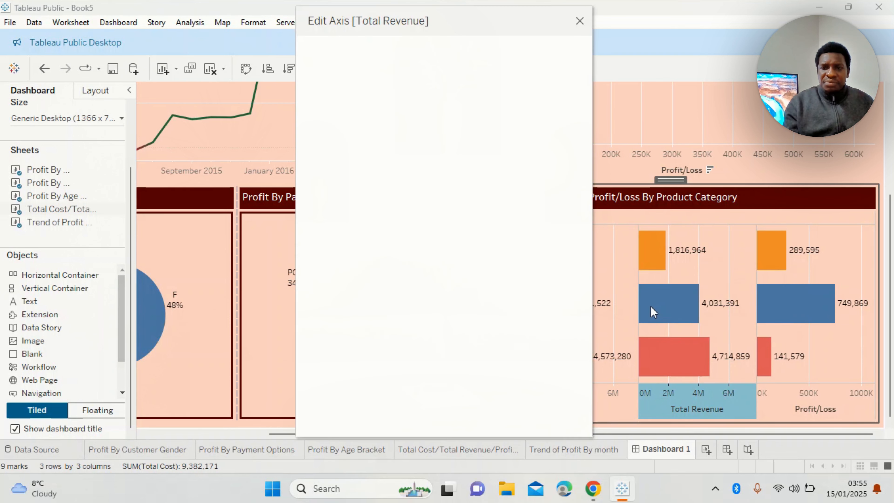
pyautogui.moveTo(466, 328); pyautogui.dragTo(456, 328)
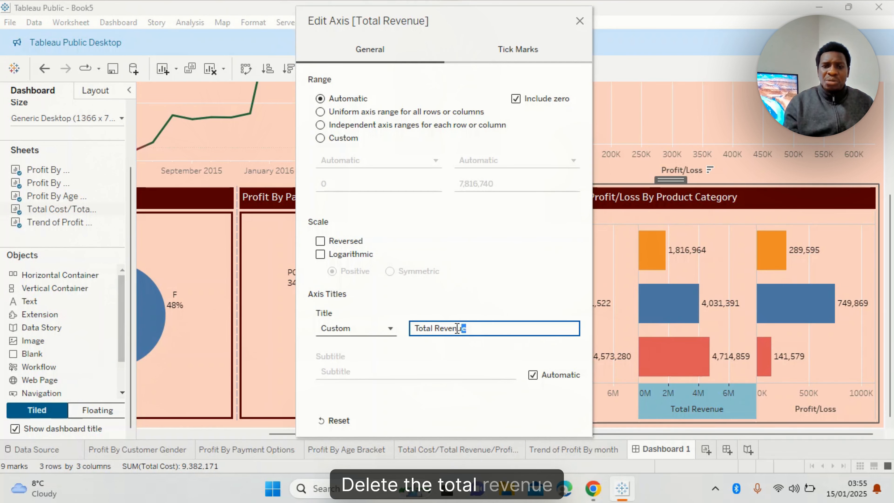
pyautogui.press('BackSpace')
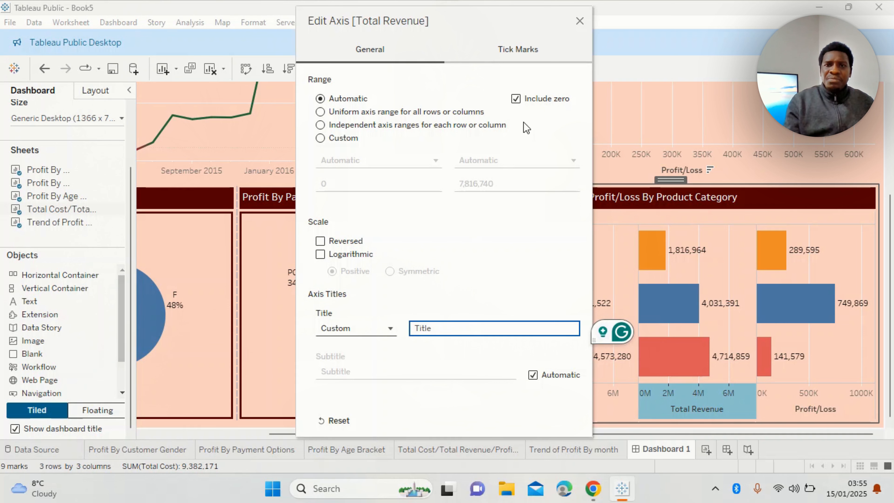
pyautogui.click(580, 21)
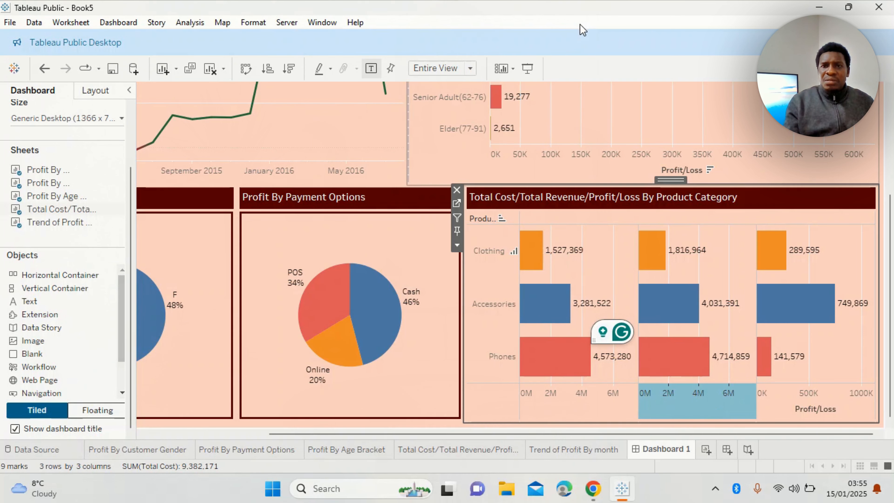
# Step: Remove the Profit/Loss axis title from the product category bar chart
pyautogui.rightClick(809, 413)
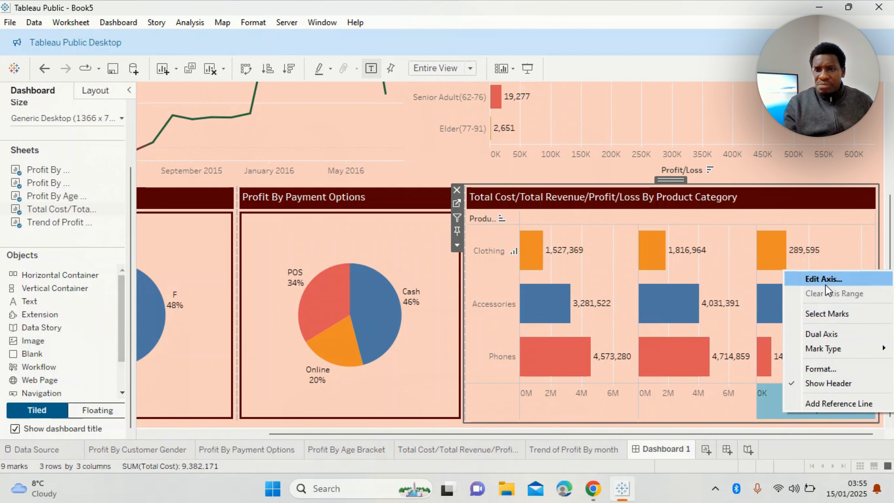
pyautogui.click(824, 279)
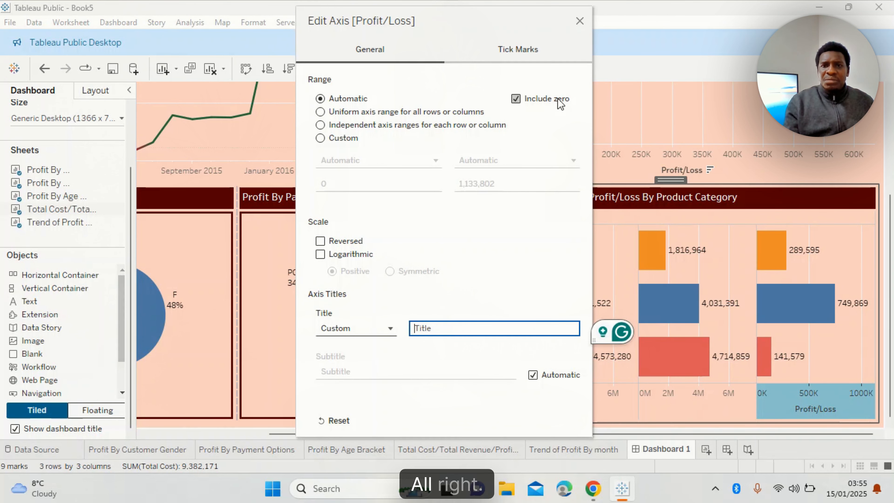
pyautogui.click(580, 22)
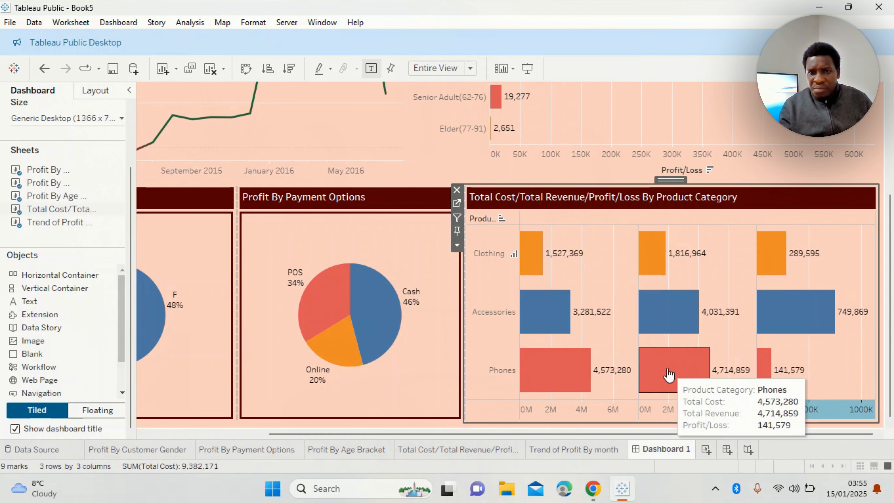
# Step: Set the Profit By Customer Gender pie chart to act as a filter for the other dashboard charts
pyautogui.moveTo(603, 312)
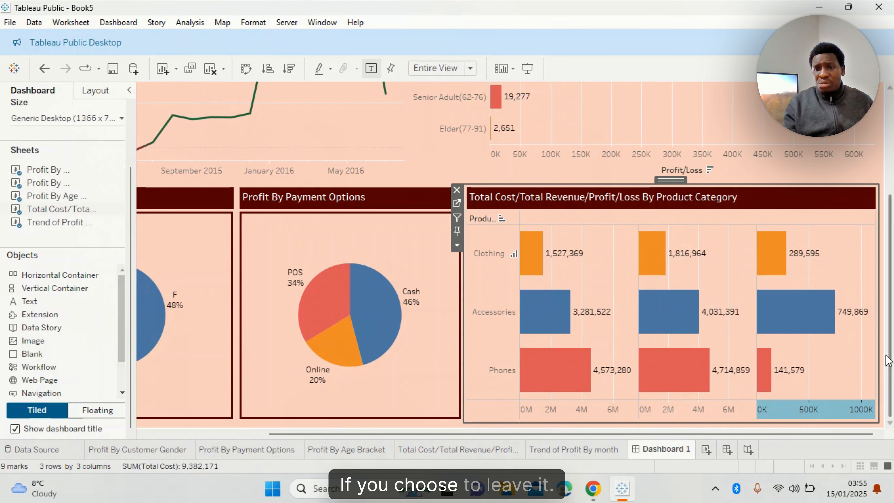
pyautogui.moveTo(893, 353); pyautogui.dragTo(893, 229)
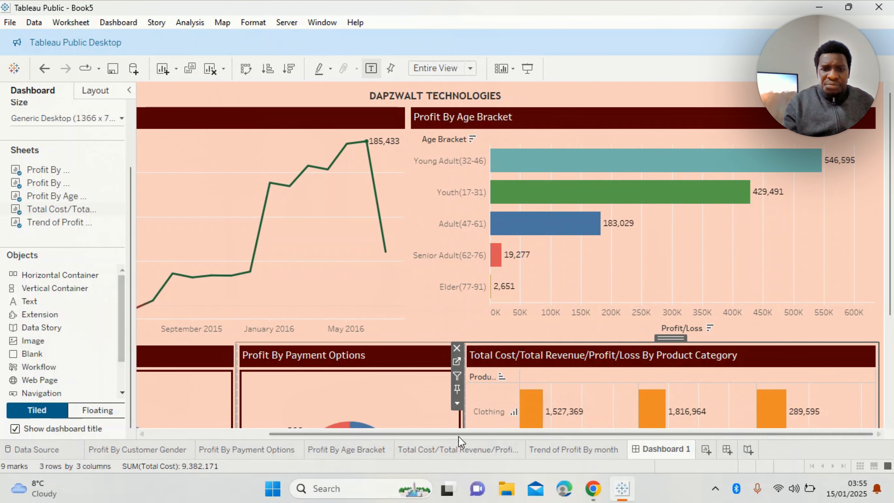
pyautogui.moveTo(458, 436); pyautogui.dragTo(310, 428)
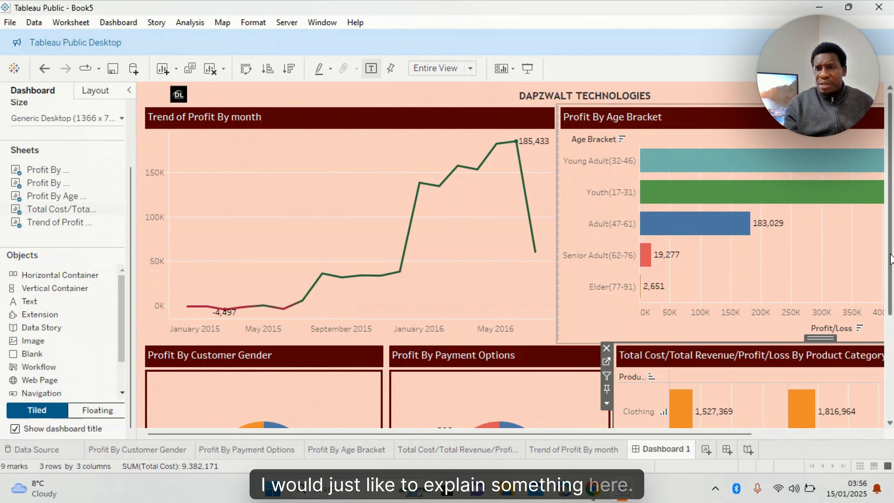
pyautogui.scroll(-5, 890, 260)
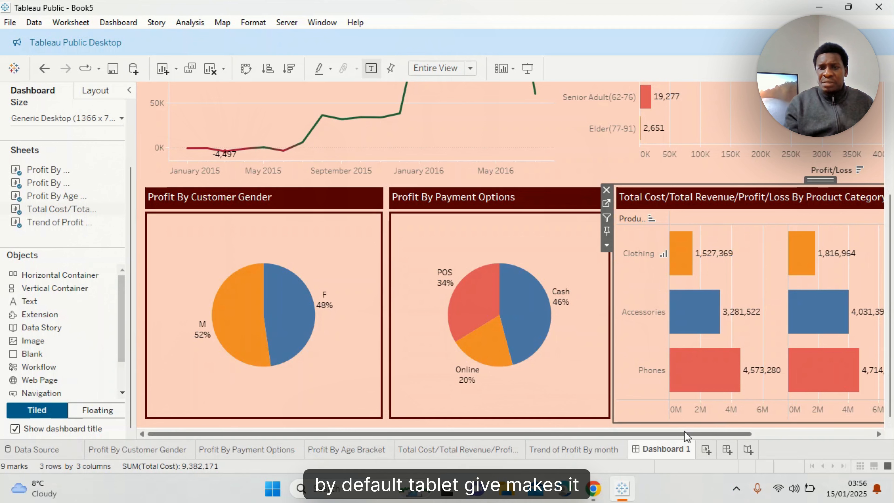
pyautogui.moveTo(679, 434); pyautogui.dragTo(761, 428)
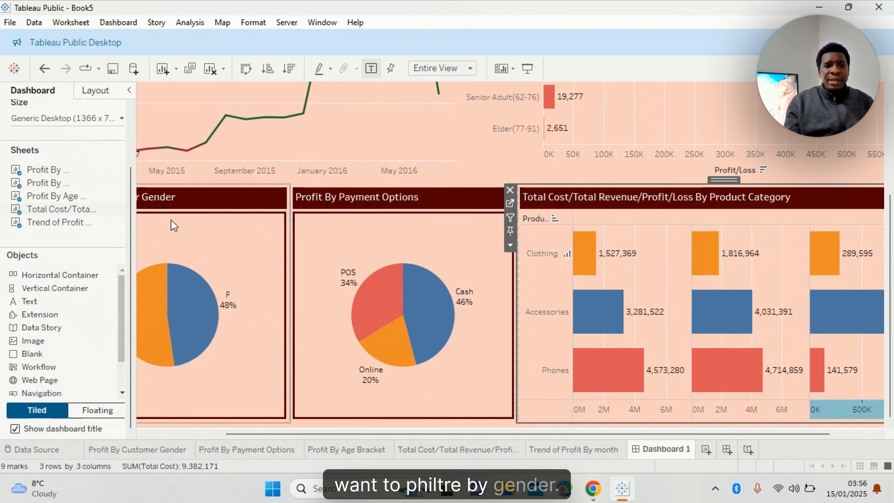
pyautogui.click(273, 201)
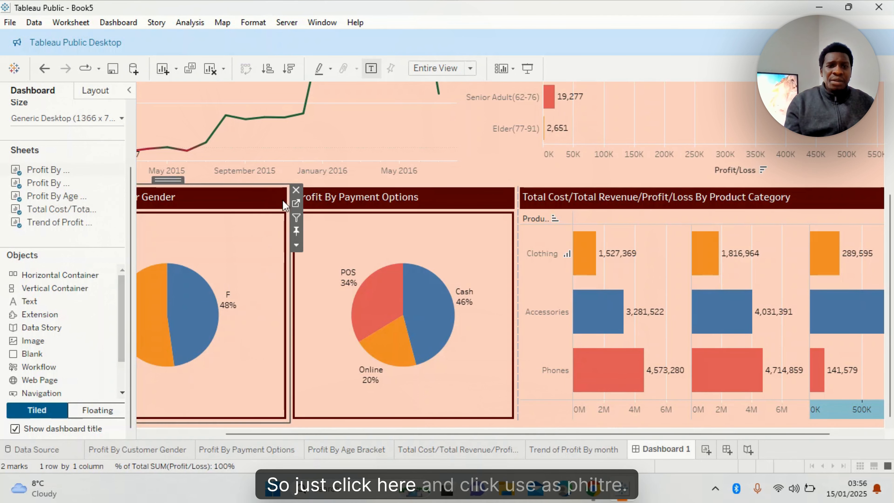
pyautogui.click(295, 218)
# Step: Filter the dashboard to female customers and examine their profit share for each payment option
pyautogui.moveTo(176, 331)
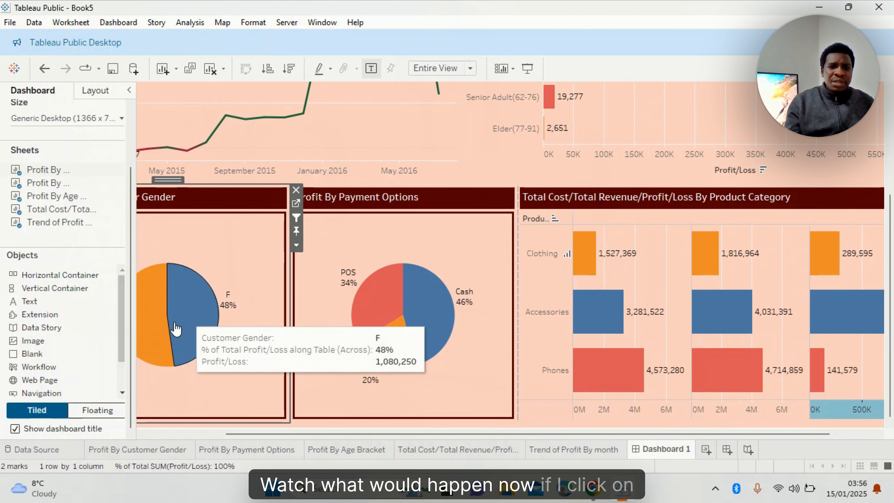
pyautogui.click(181, 309)
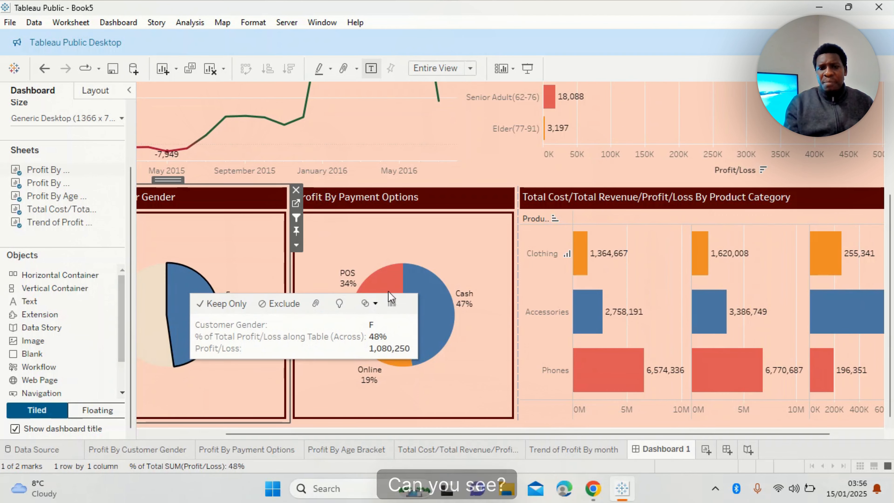
pyautogui.moveTo(433, 307)
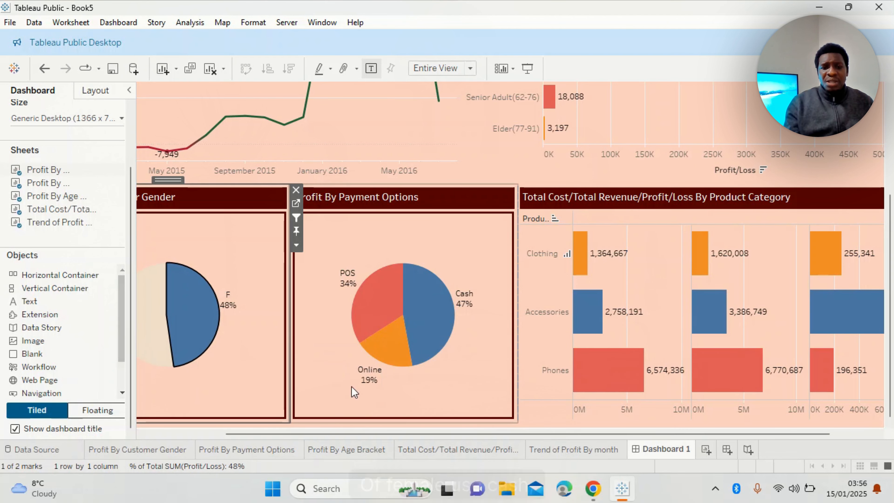
pyautogui.moveTo(389, 347)
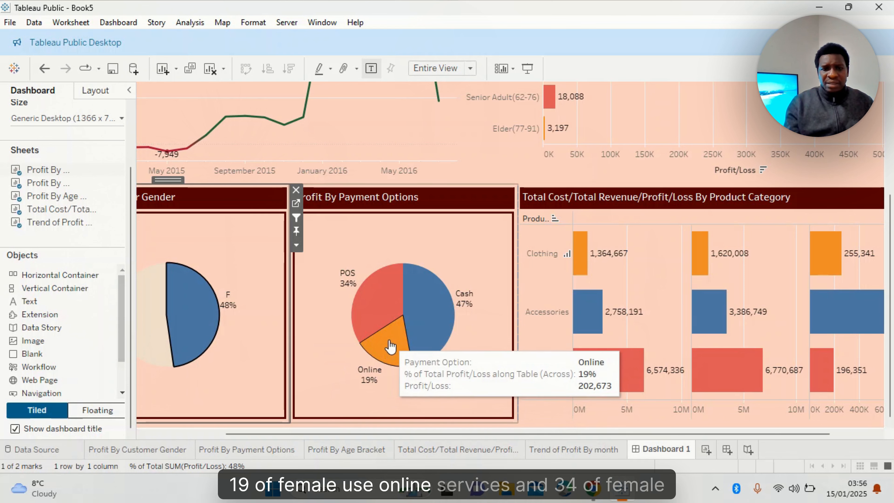
pyautogui.moveTo(359, 284)
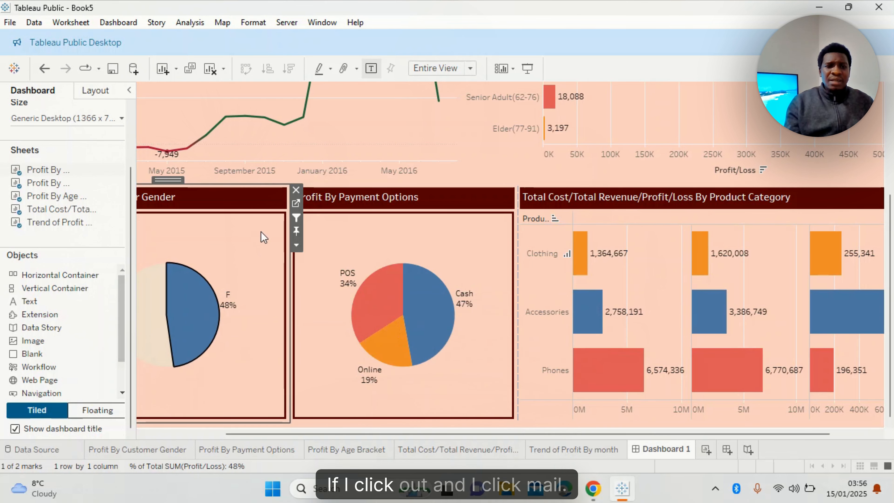
# Step: Switch the gender filter to male customers and examine their payment options and product category cost, revenue and profit
pyautogui.click(242, 245)
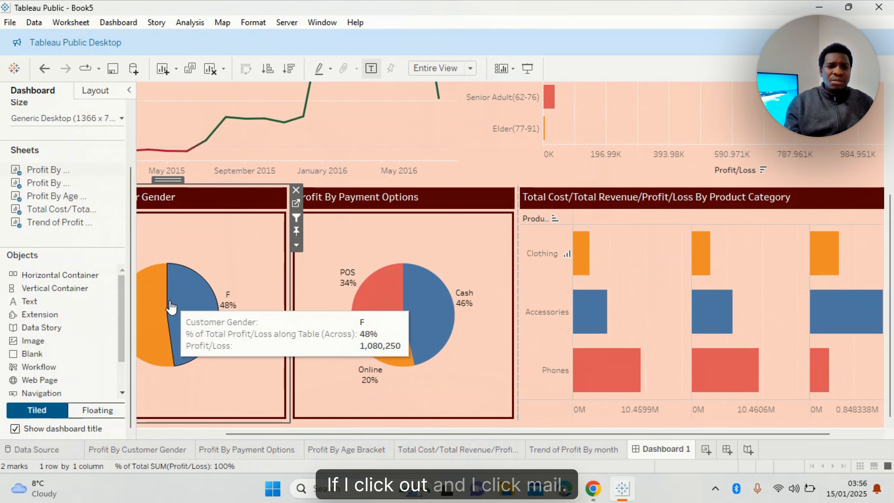
pyautogui.click(155, 308)
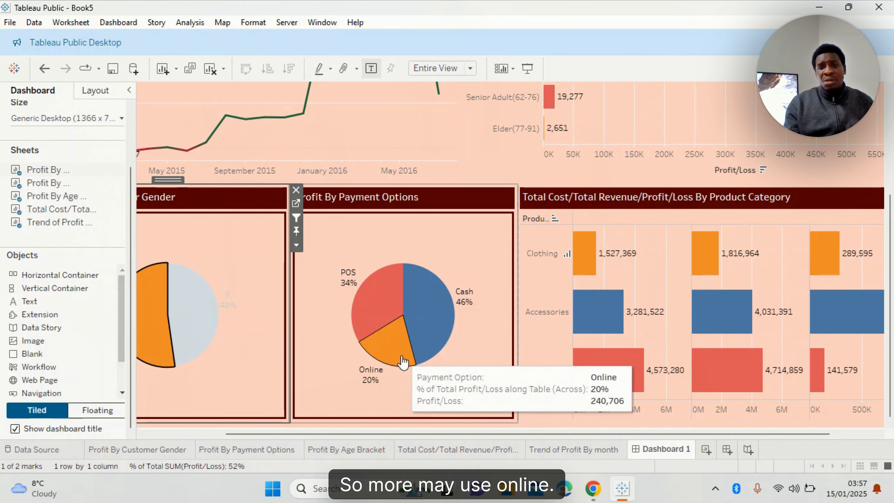
pyautogui.moveTo(708, 298)
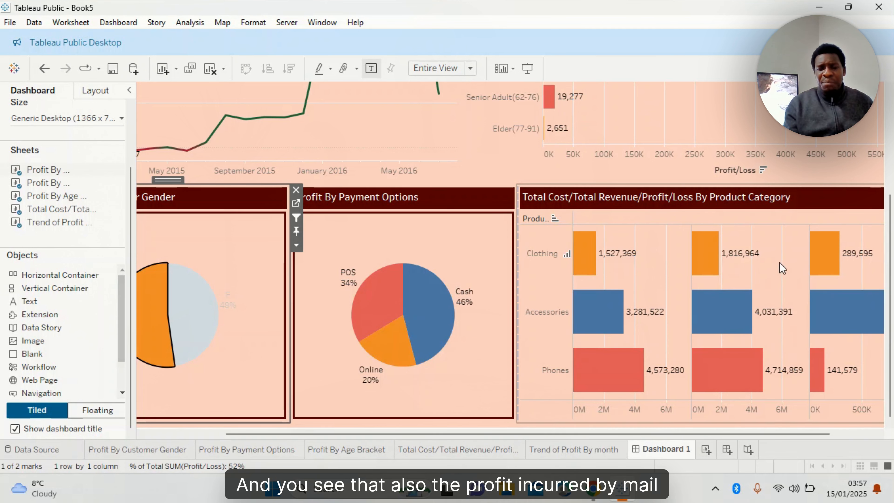
pyautogui.moveTo(816, 327)
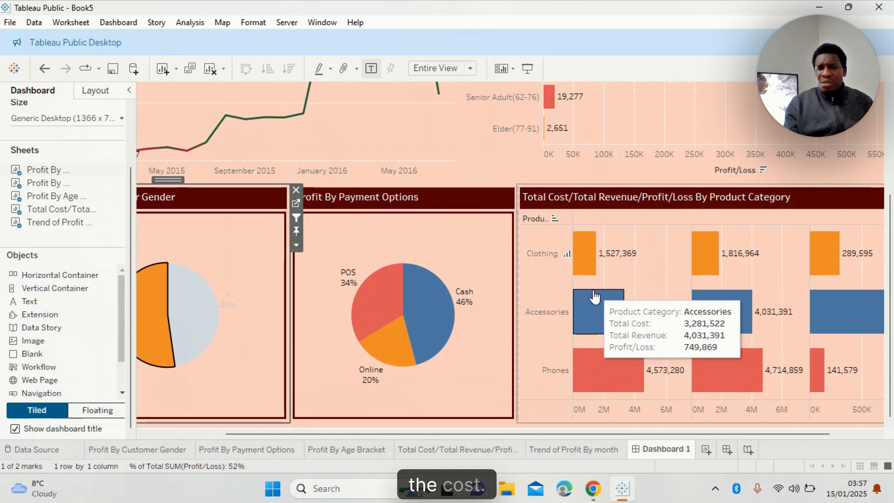
pyautogui.moveTo(587, 381)
pyautogui.moveTo(849, 373)
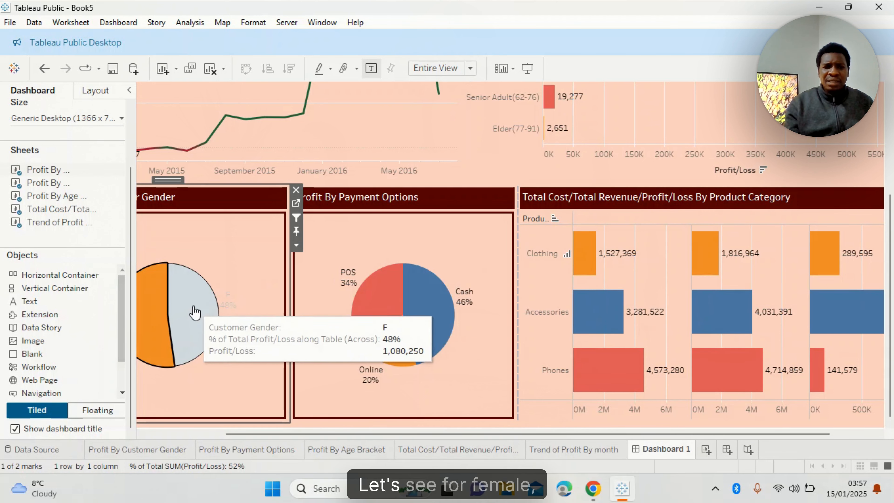
# Step: Clear the male selection and filter the dashboard by female customers again
pyautogui.click(238, 243)
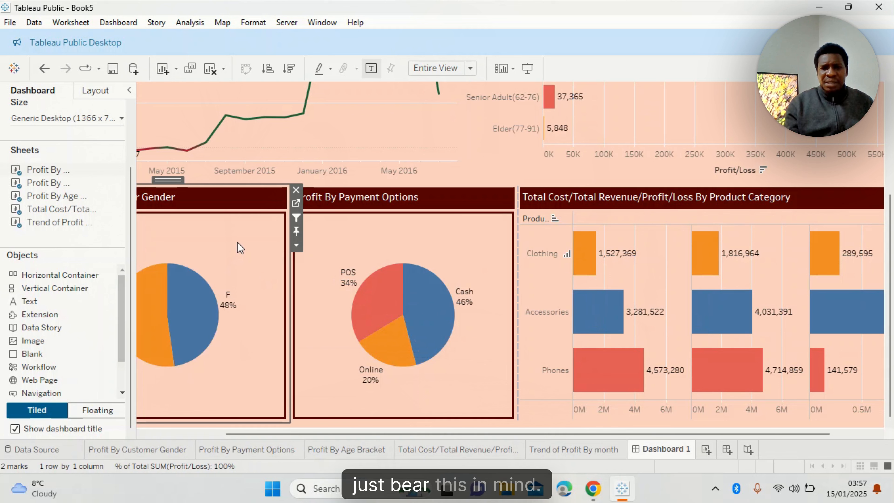
pyautogui.click(192, 299)
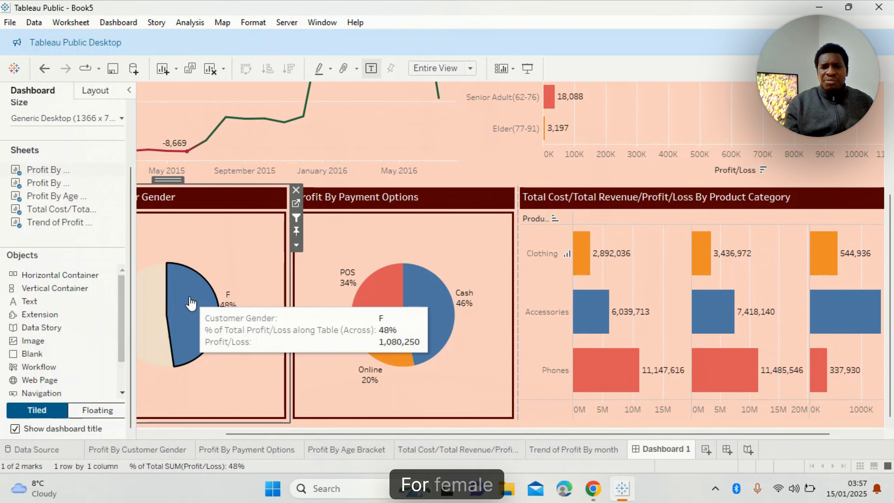
# Step: Examine the product category cost, revenue and profit for female customers, clear the female selection and select it again
pyautogui.moveTo(600, 260)
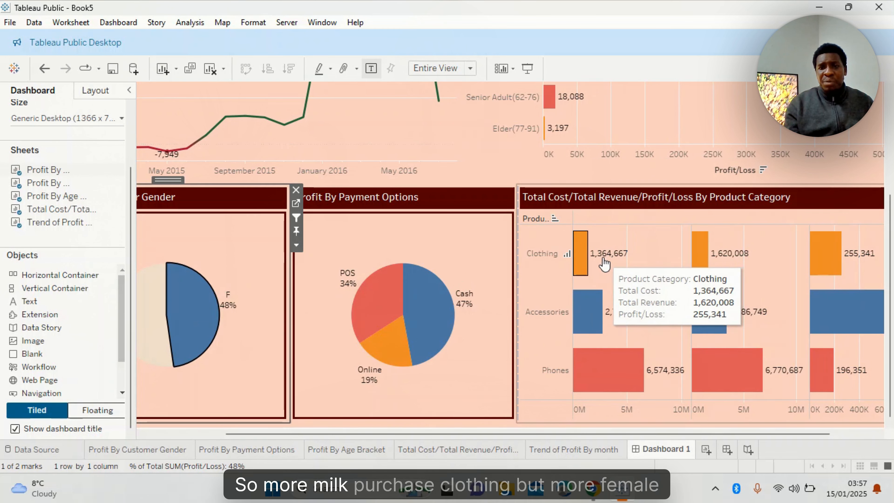
pyautogui.moveTo(648, 352)
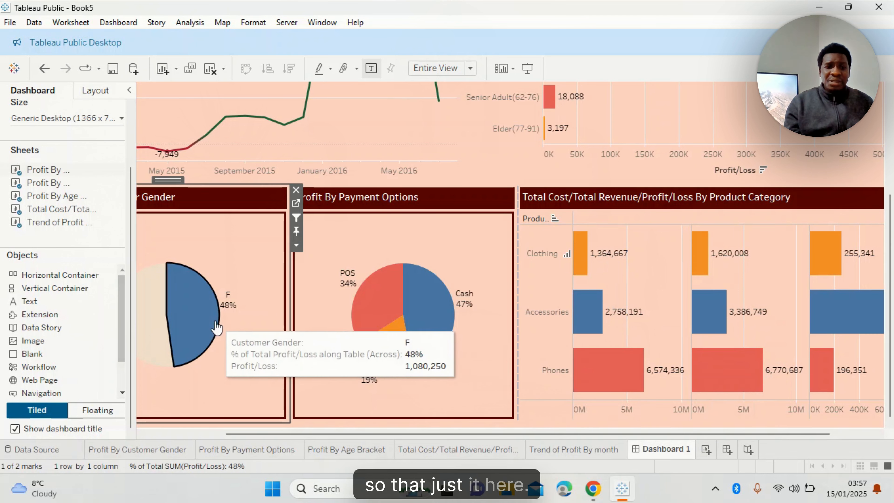
pyautogui.click(196, 312)
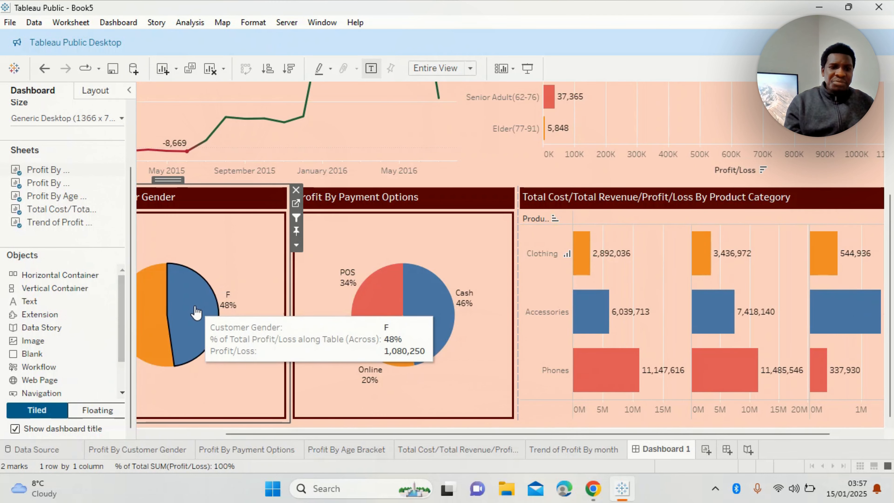
pyautogui.click(196, 312)
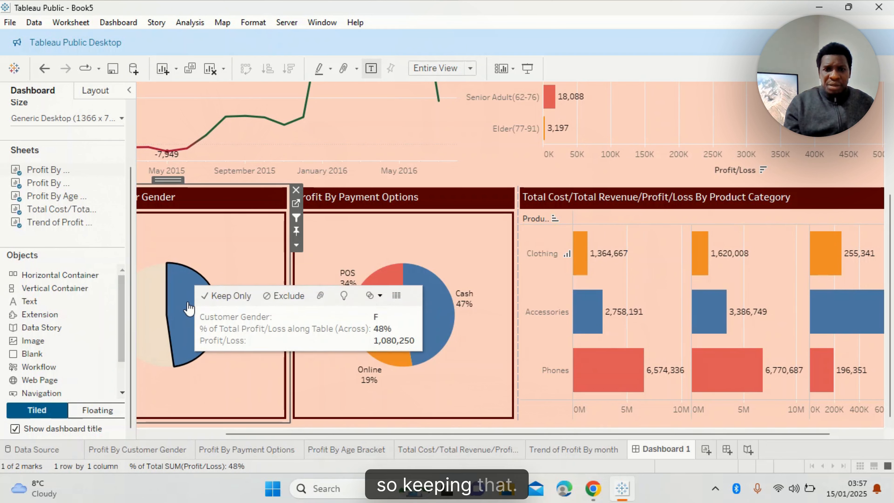
# Step: Stop using the Profit By Customer Gender pie chart as a filter and look over the unfiltered dashboard charts
pyautogui.click(295, 219)
pyautogui.scroll(5, 331, 213)
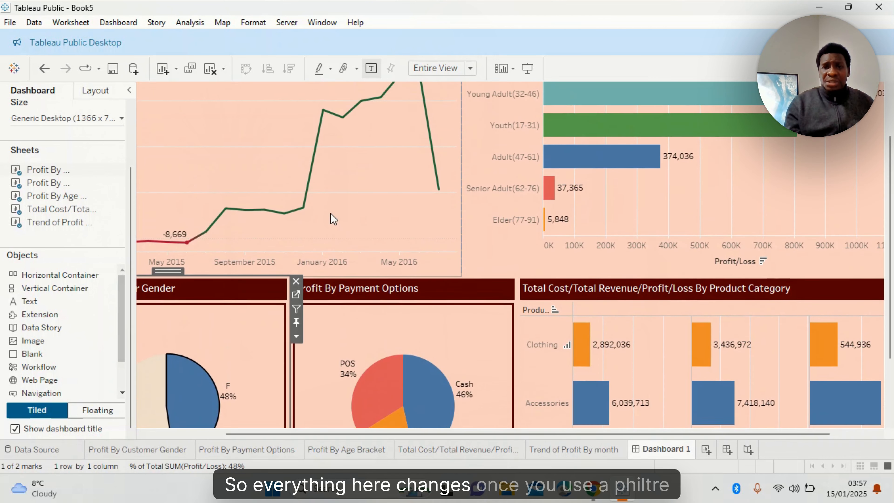
pyautogui.scroll(3, 331, 213)
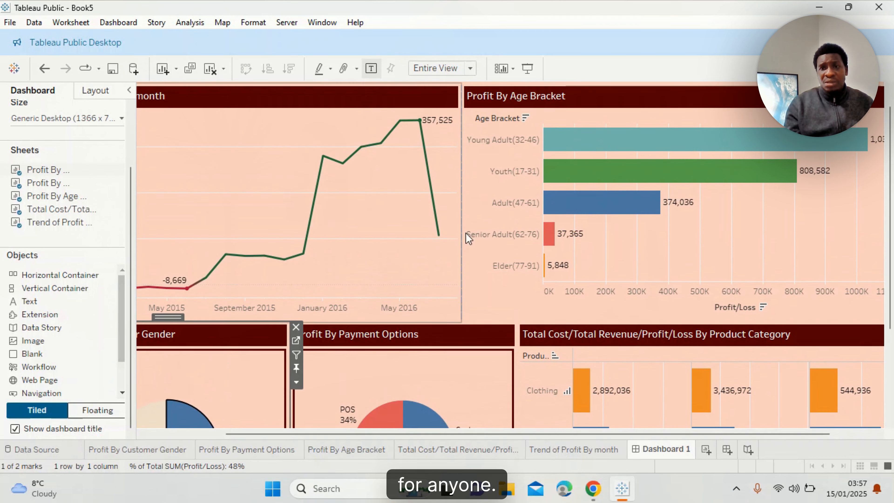
pyautogui.moveTo(585, 243)
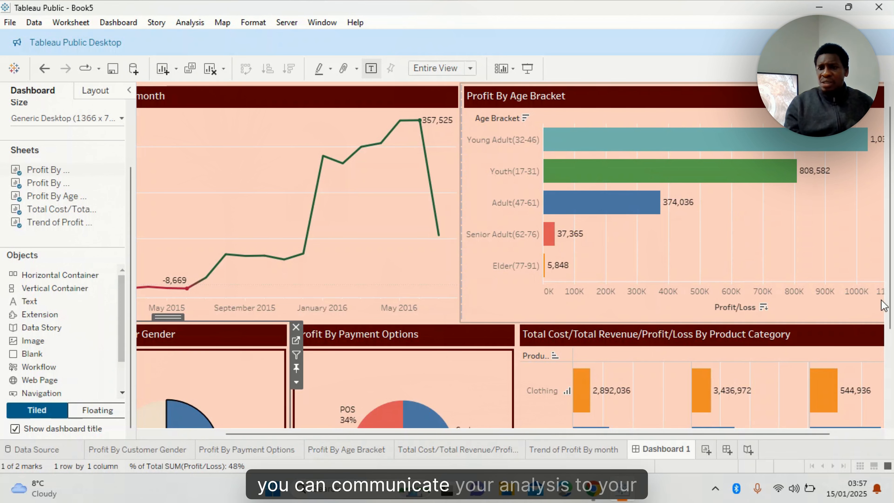
pyautogui.scroll(-8, 891, 298)
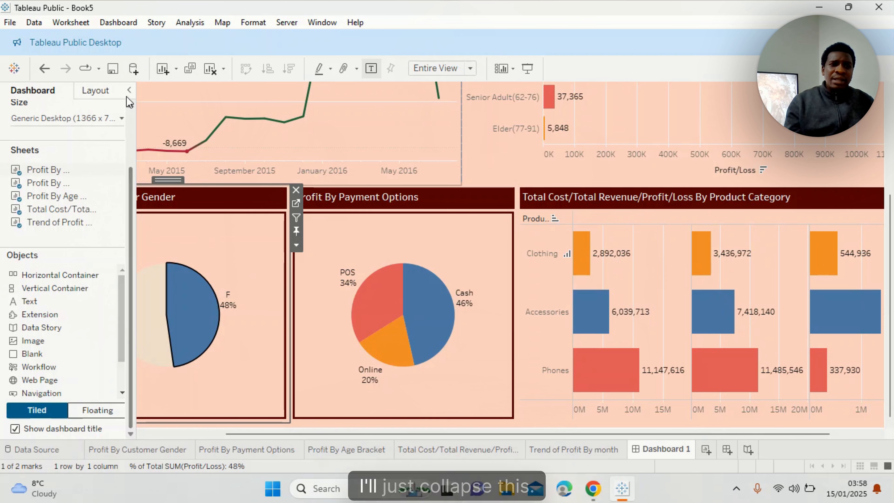
# Step: Collapse the dashboard side pane and show the dashboard in presentation mode
pyautogui.click(129, 91)
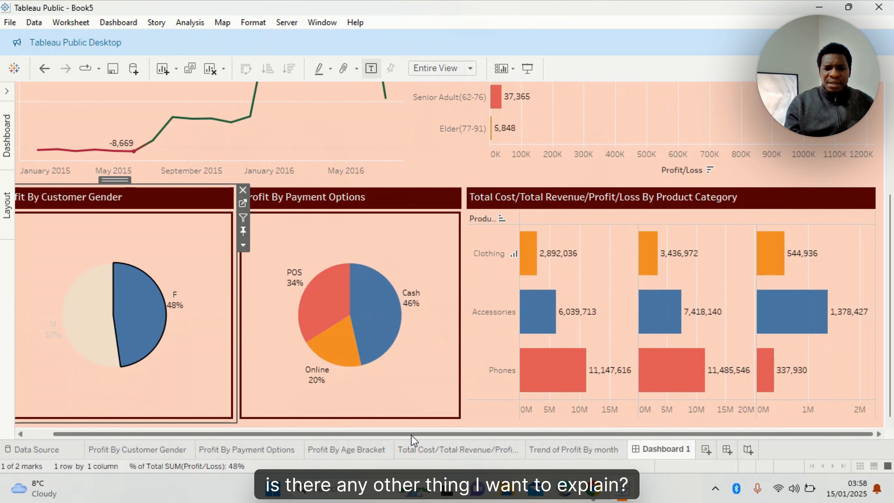
pyautogui.moveTo(413, 437); pyautogui.dragTo(360, 435)
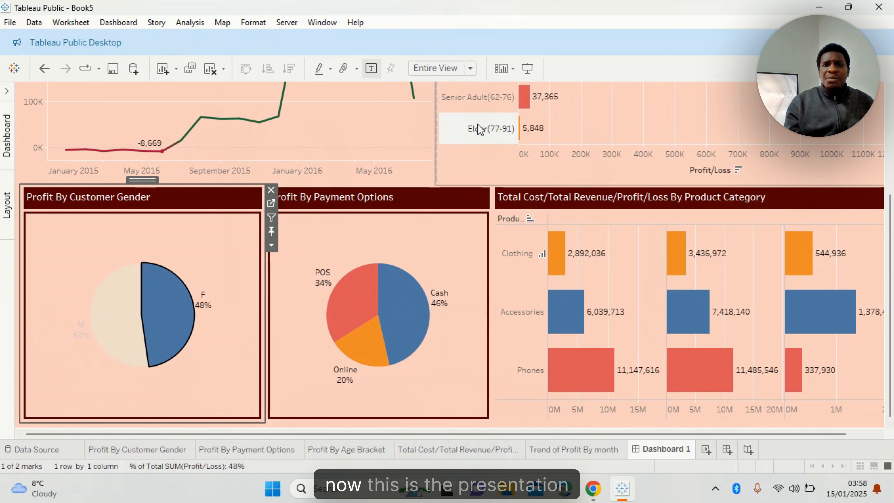
pyautogui.click(527, 69)
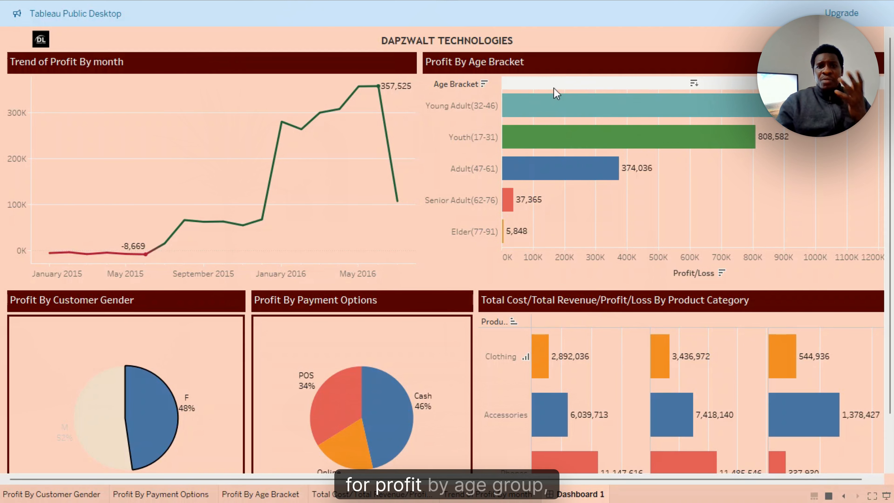
# Step: Select the Young Adult(32-46) bar in the age bracket chart, examine the other charts, and clear the selection
pyautogui.click(672, 114)
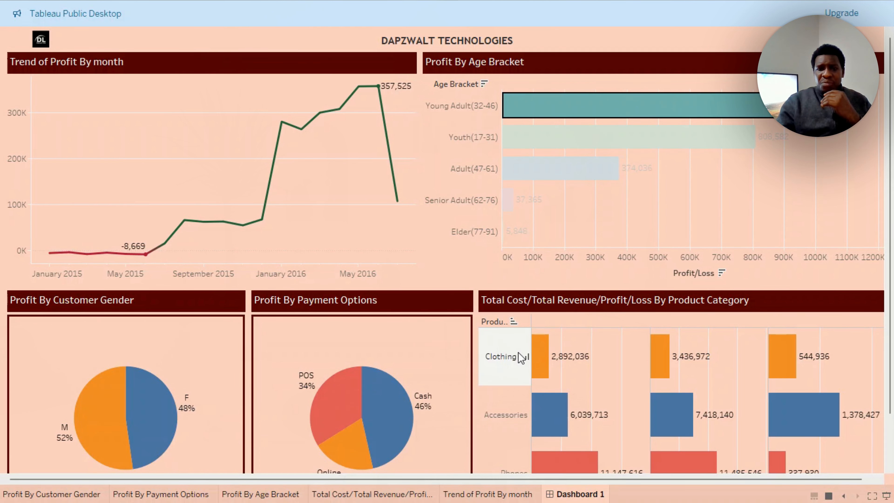
pyautogui.moveTo(782, 106)
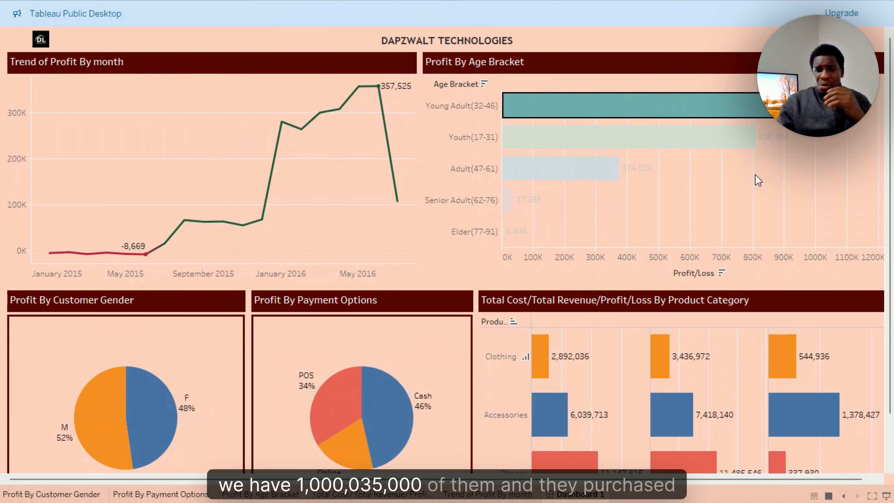
pyautogui.moveTo(544, 366)
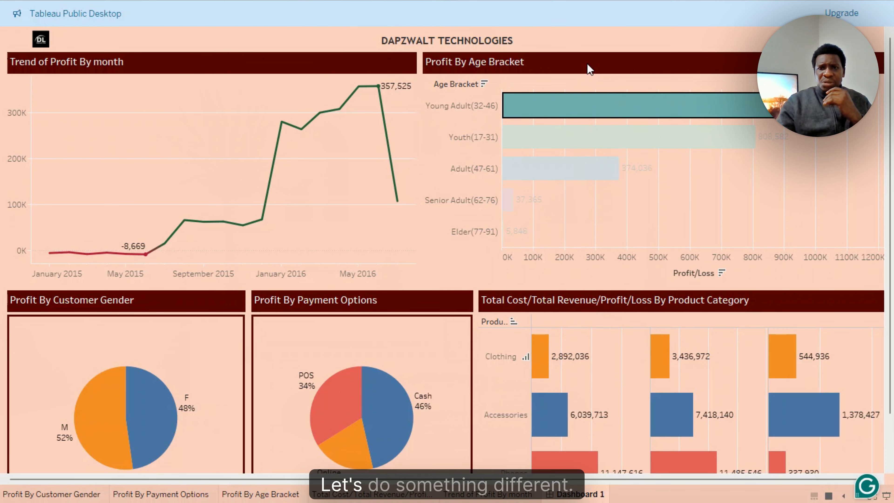
pyautogui.click(560, 280)
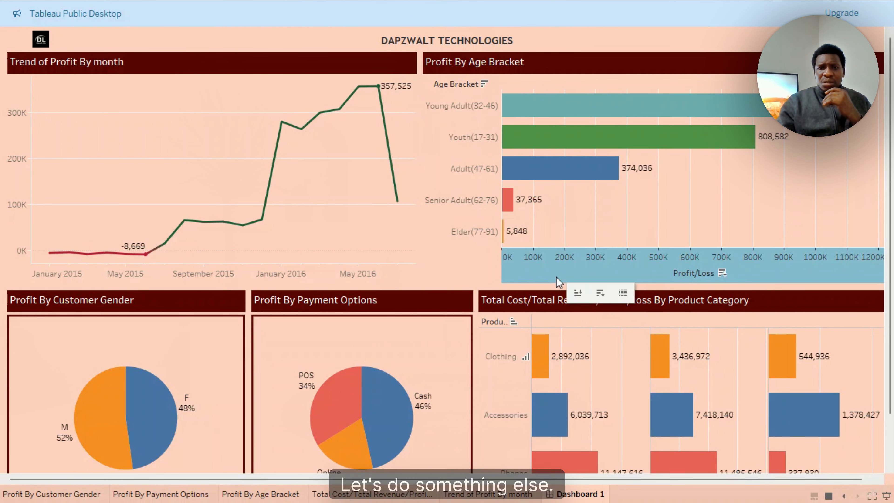
# Step: Select the Cash slice and the POS slice of the payment options pie in turn, and clear the selection
pyautogui.moveTo(389, 386)
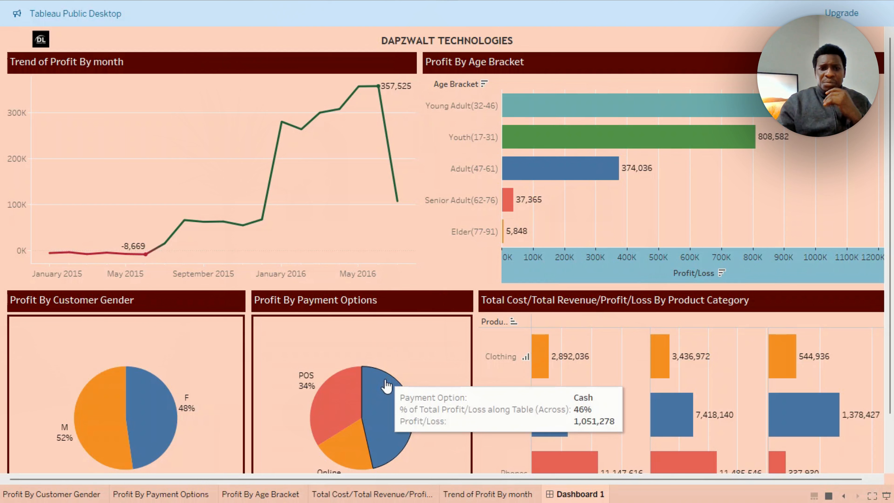
pyautogui.click(393, 398)
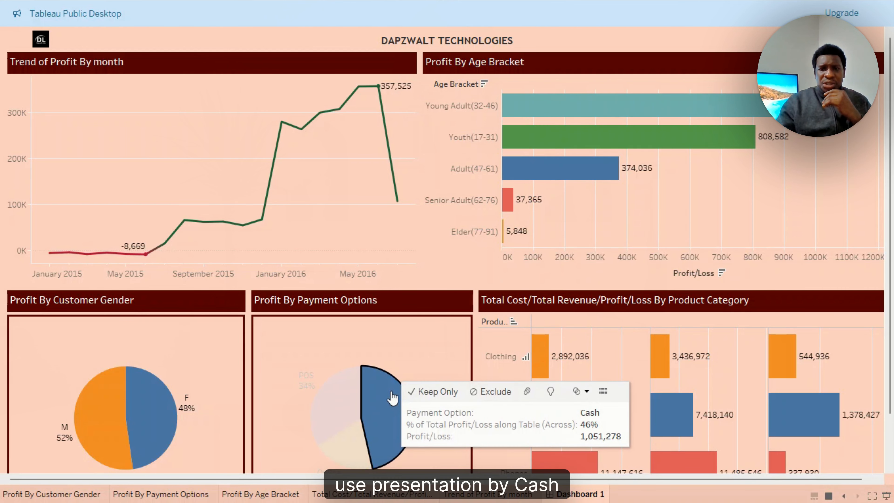
pyautogui.click(387, 398)
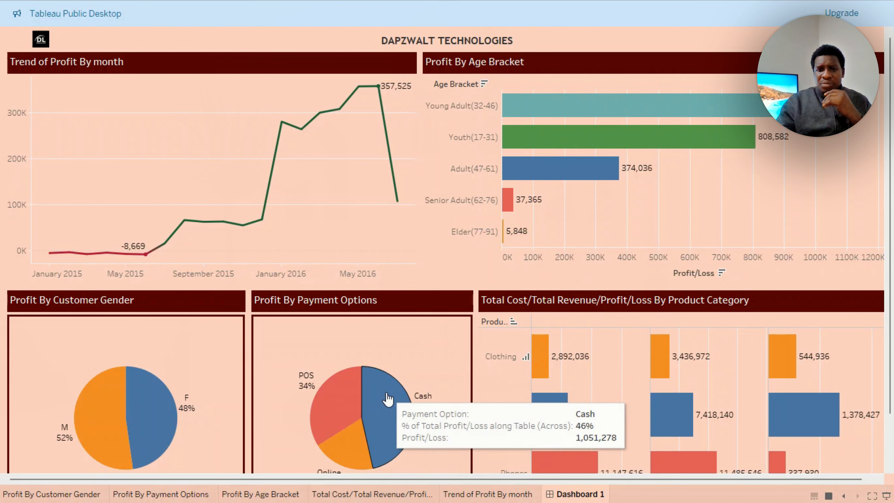
pyautogui.click(346, 401)
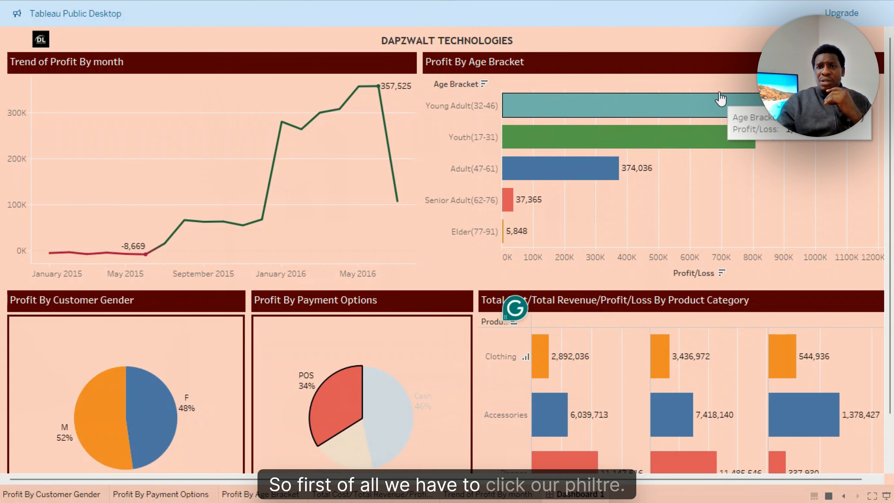
pyautogui.click(712, 60)
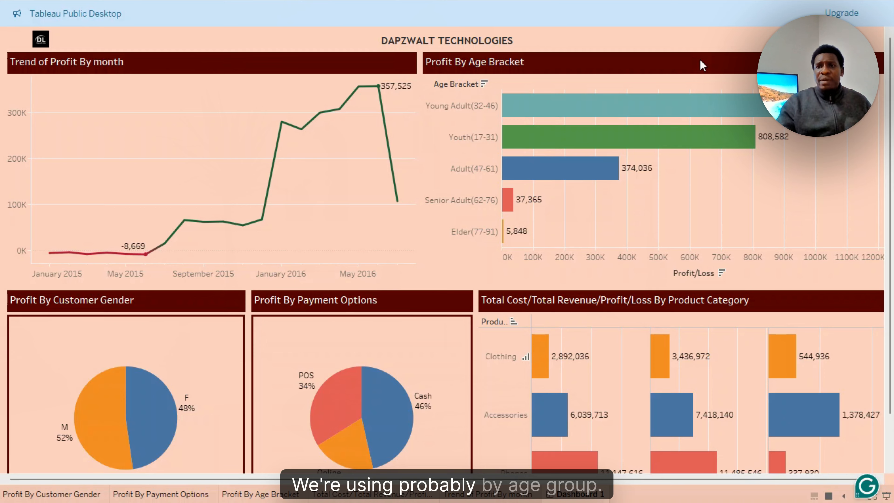
# Step: Leave presentation mode and set the Profit By Age Bracket chart to act as a filter for the other charts
pyautogui.press('Escape')
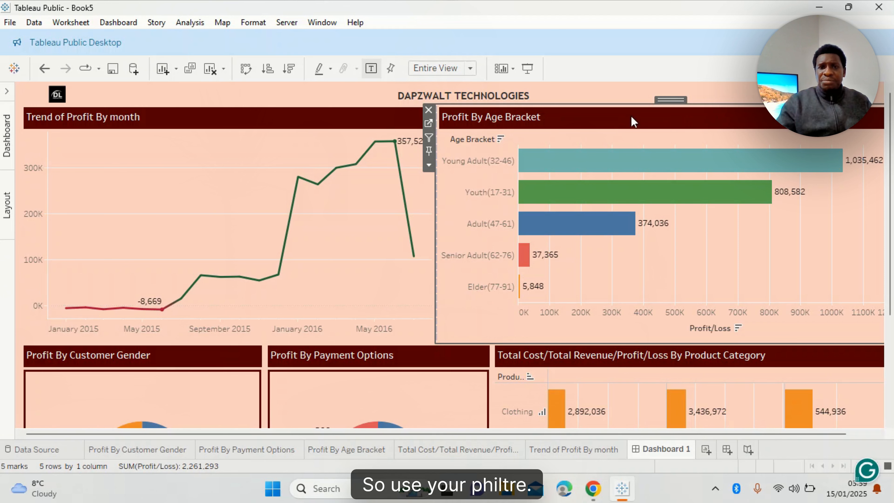
pyautogui.click(430, 138)
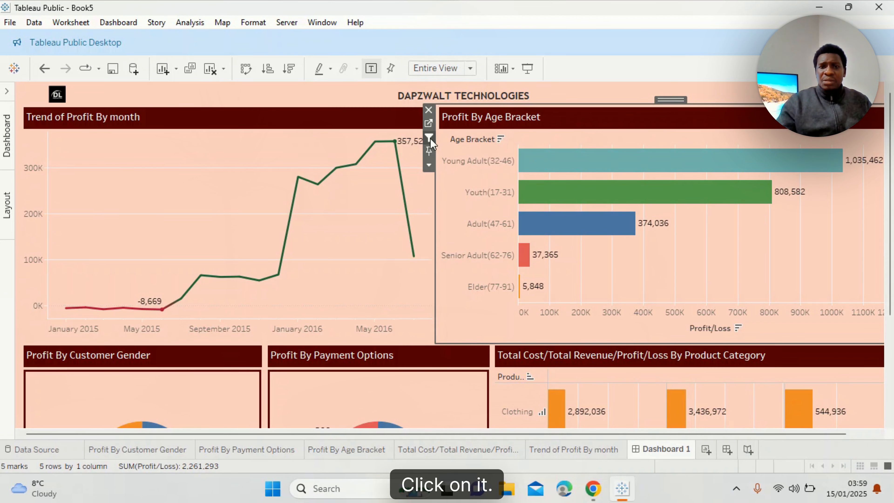
# Step: Filter the dashboard to the Young Adult(32-46) bracket and examine its profit share for each payment option
pyautogui.click(599, 164)
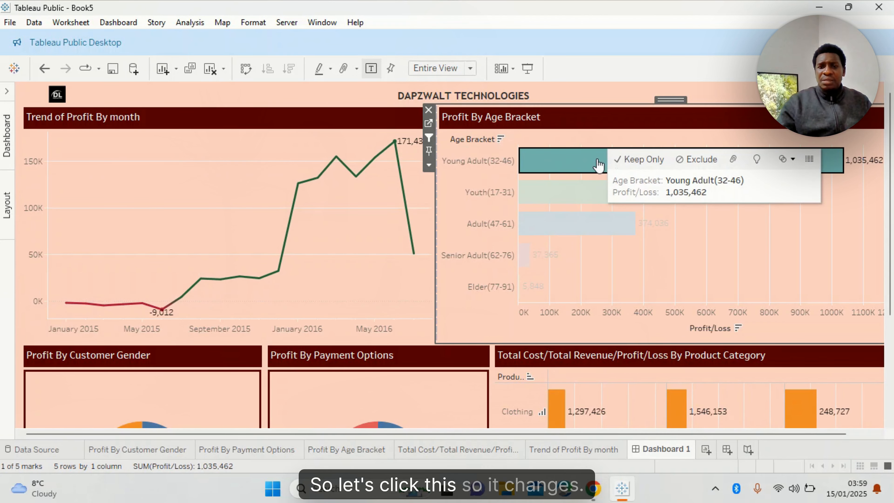
pyautogui.scroll(-3, 545, 112)
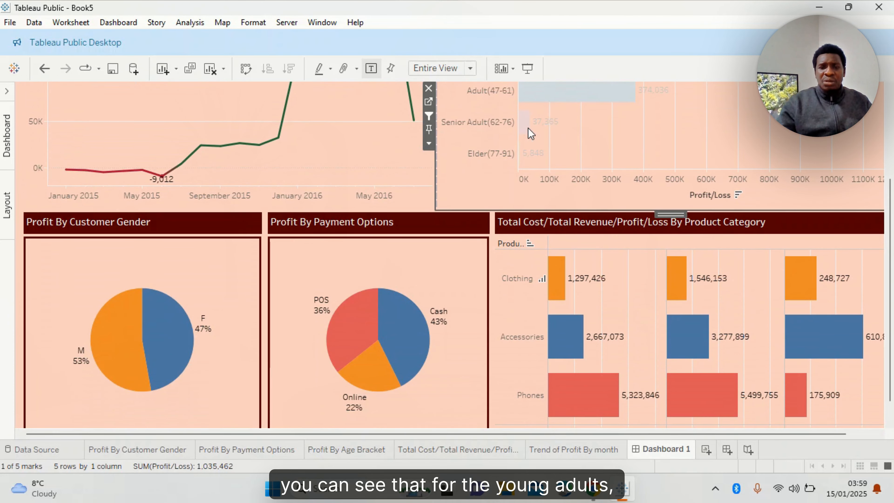
pyautogui.moveTo(363, 374)
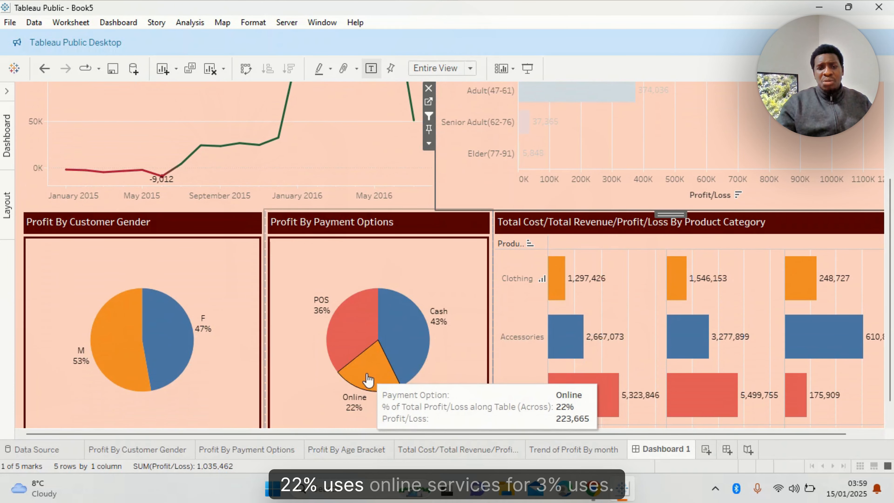
pyautogui.moveTo(409, 324)
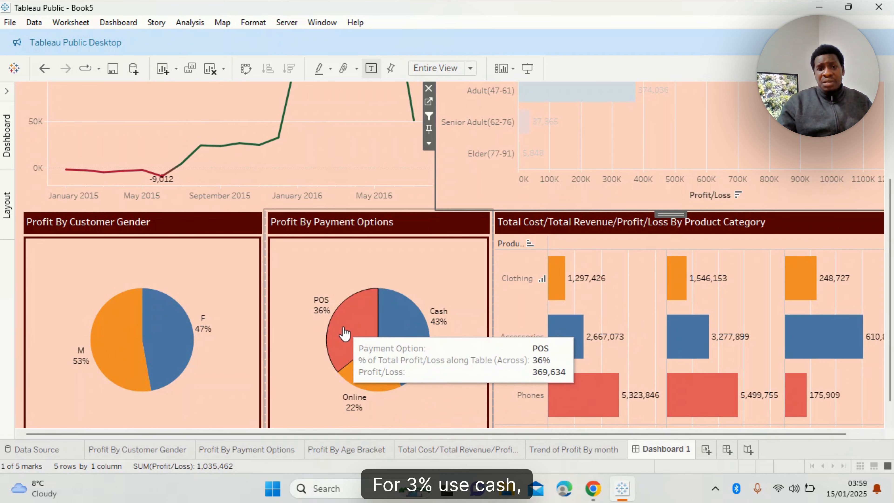
pyautogui.scroll(1, 523, 247)
pyautogui.scroll(2, 523, 248)
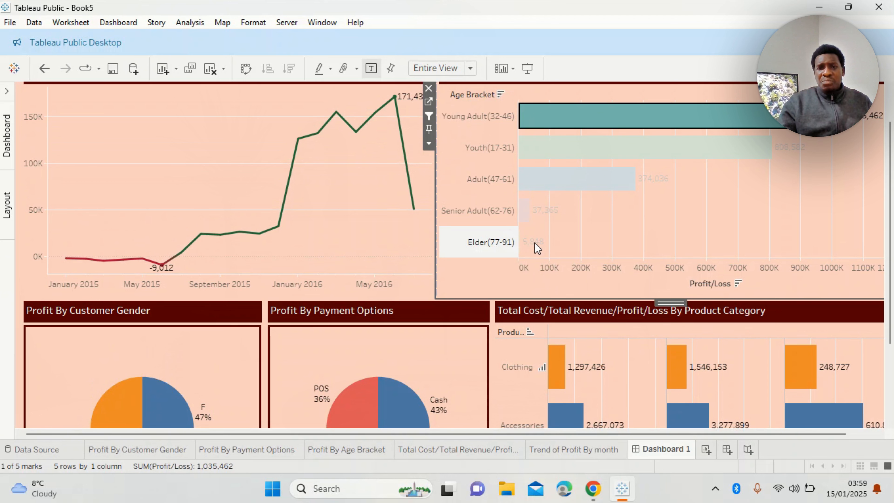
# Step: Clear the young adult selection, filter the dashboard to the Elder(77-91) bracket and examine its payment options
pyautogui.click(534, 242)
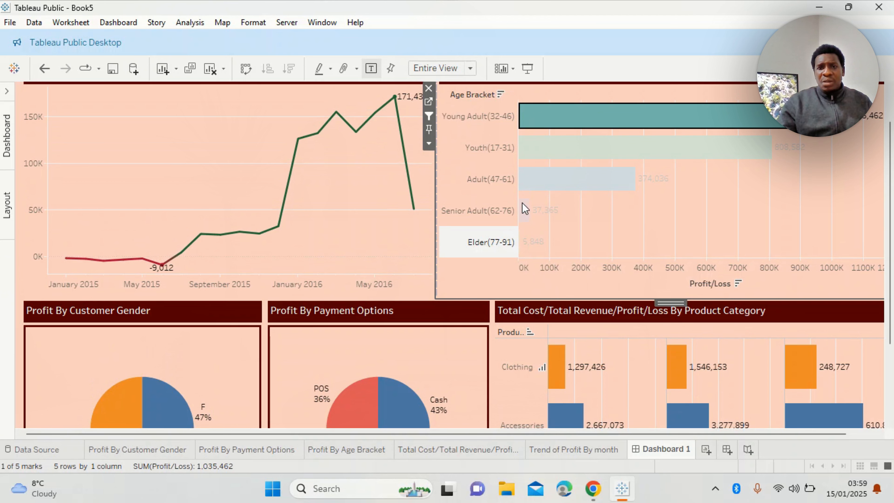
pyautogui.click(550, 123)
pyautogui.click(558, 128)
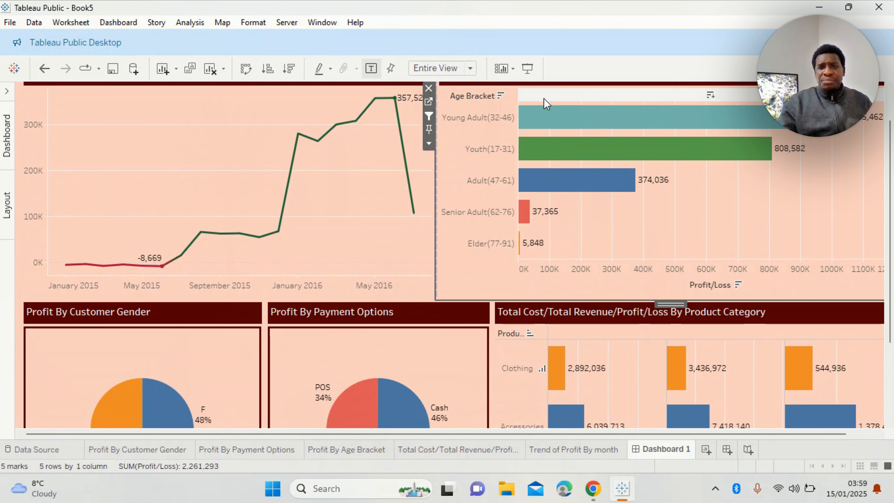
pyautogui.click(523, 247)
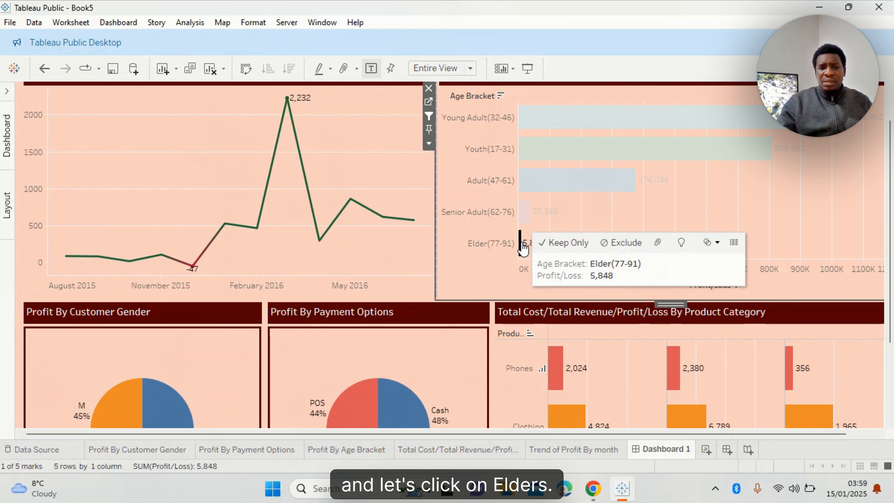
pyautogui.scroll(-3, 523, 248)
pyautogui.scroll(-1, 523, 246)
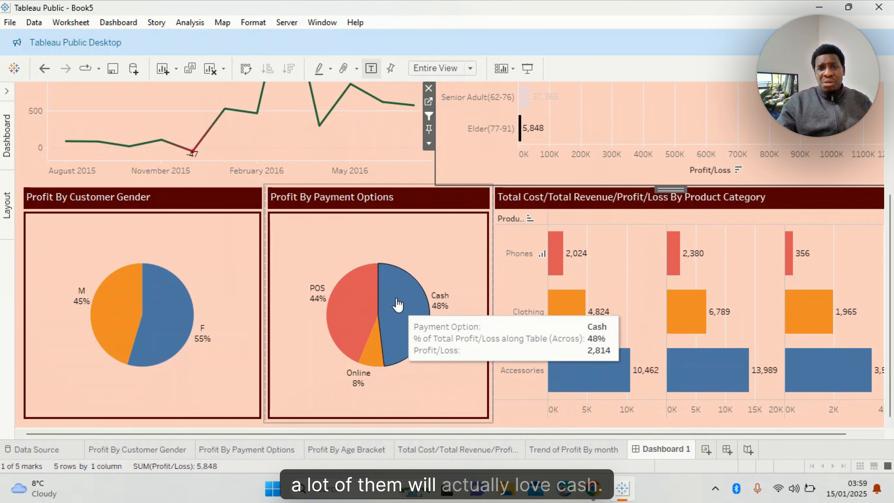
pyautogui.scroll(2, 484, 225)
pyautogui.scroll(3, 486, 230)
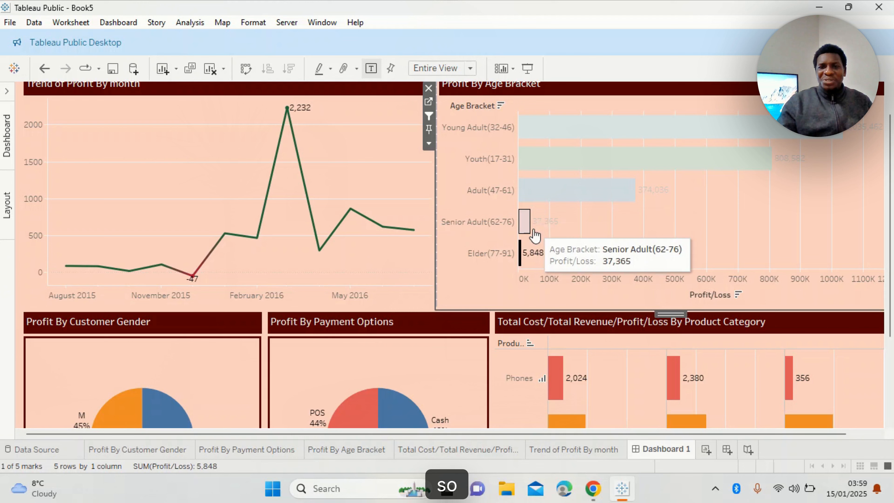
# Step: Select the Young Adult(32-46) bar instead of the elder bar and stop using the age bracket chart as a filter
pyautogui.click(519, 256)
pyautogui.click(557, 134)
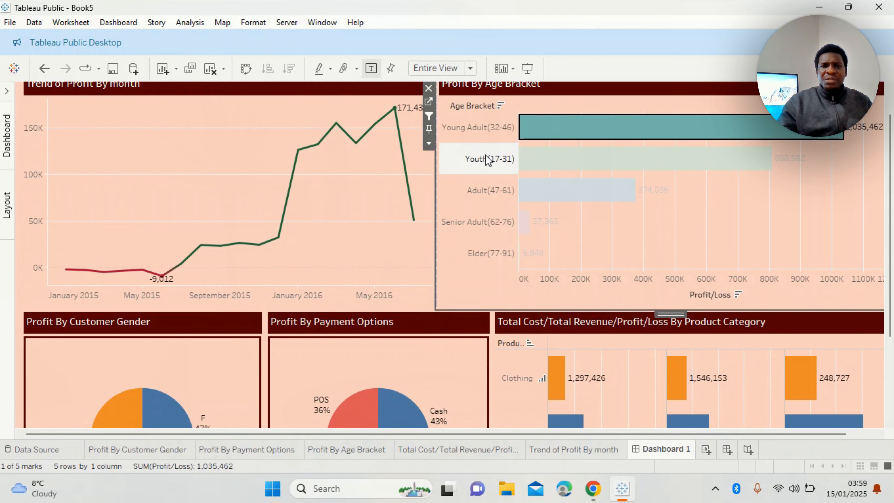
pyautogui.scroll(2, 487, 159)
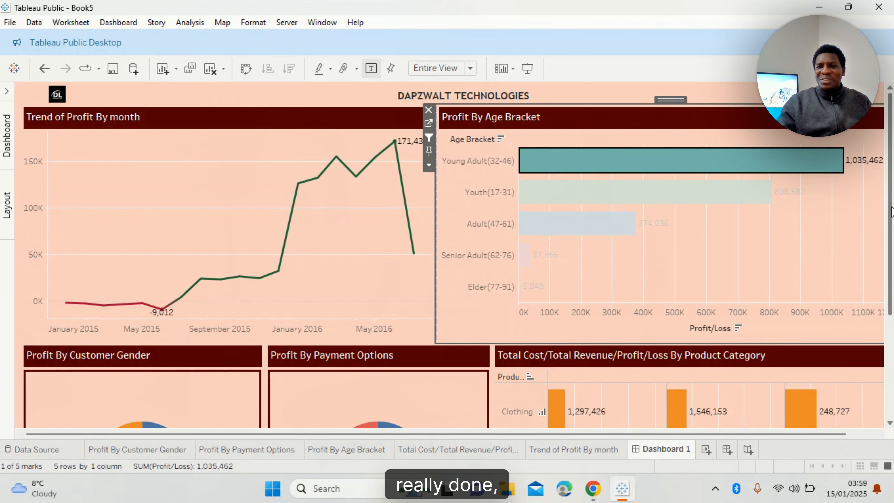
pyautogui.moveTo(890, 205)
pyautogui.mouseDown()
pyautogui.moveTo(890, 273)
pyautogui.moveTo(890, 204)
pyautogui.mouseUp()
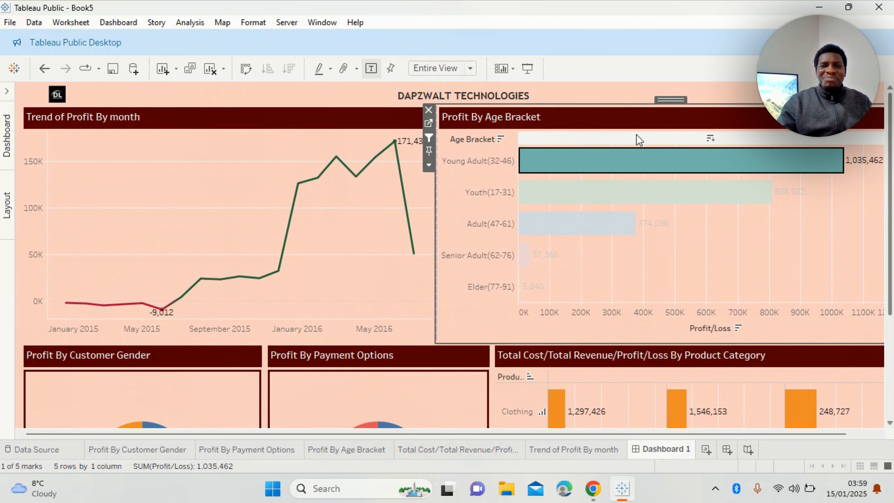
pyautogui.click(430, 139)
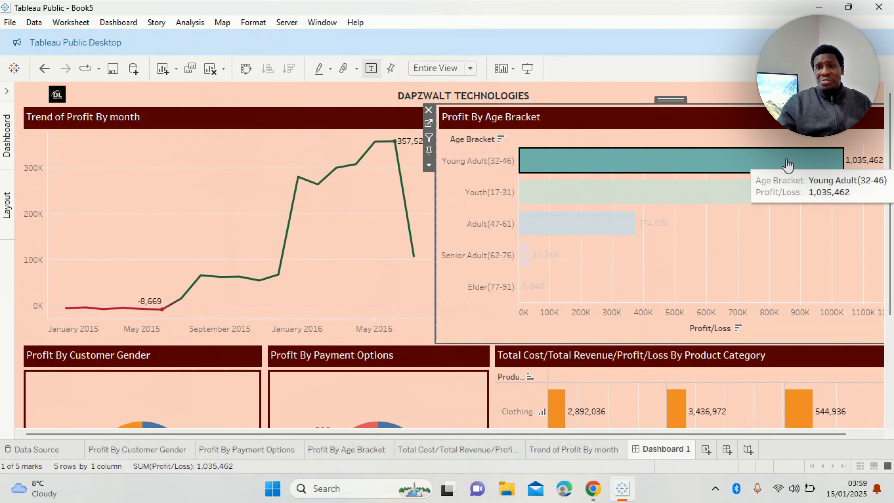